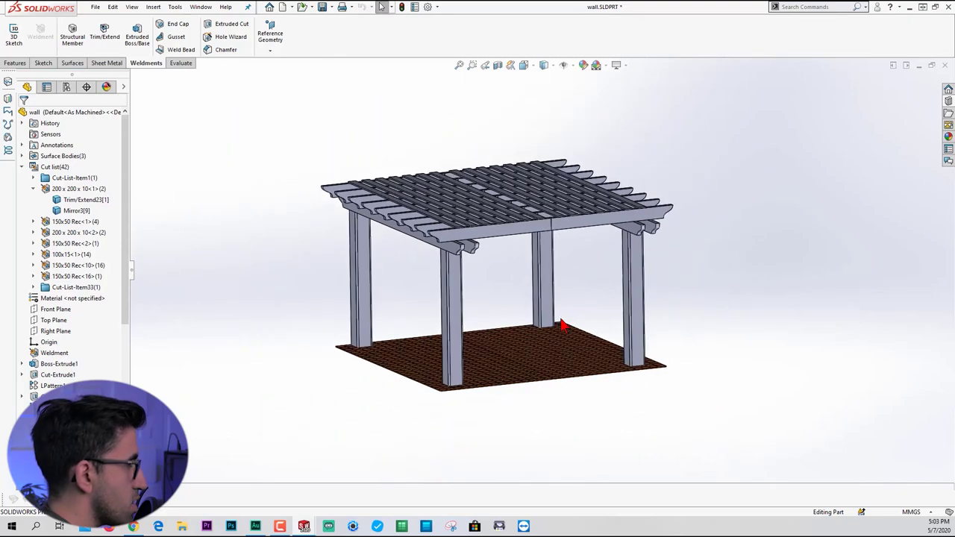
- Hide the pergola's posts and several of its beams and roof slats to expose the underlying layout sketch lines
scroll(340, 328, down, 1)
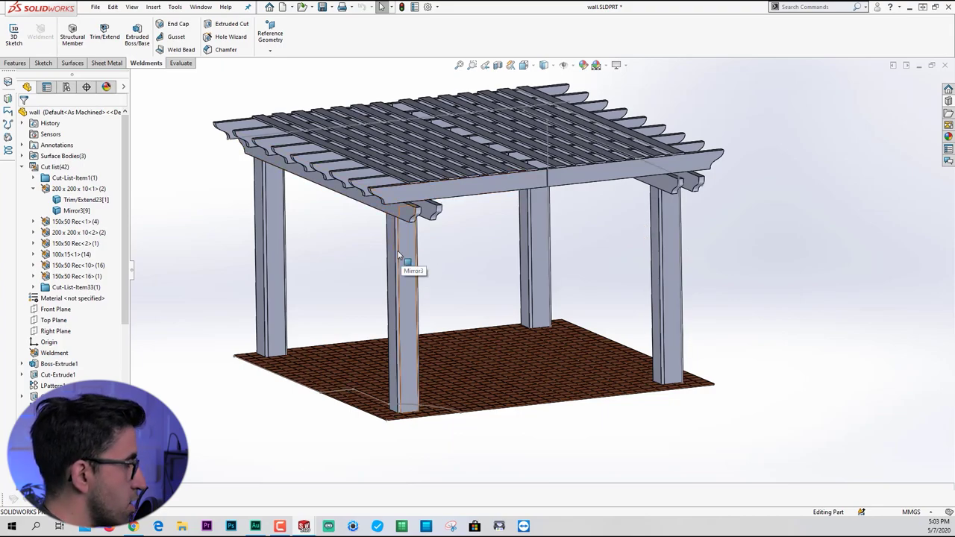
key(Tab)
key(Tab)
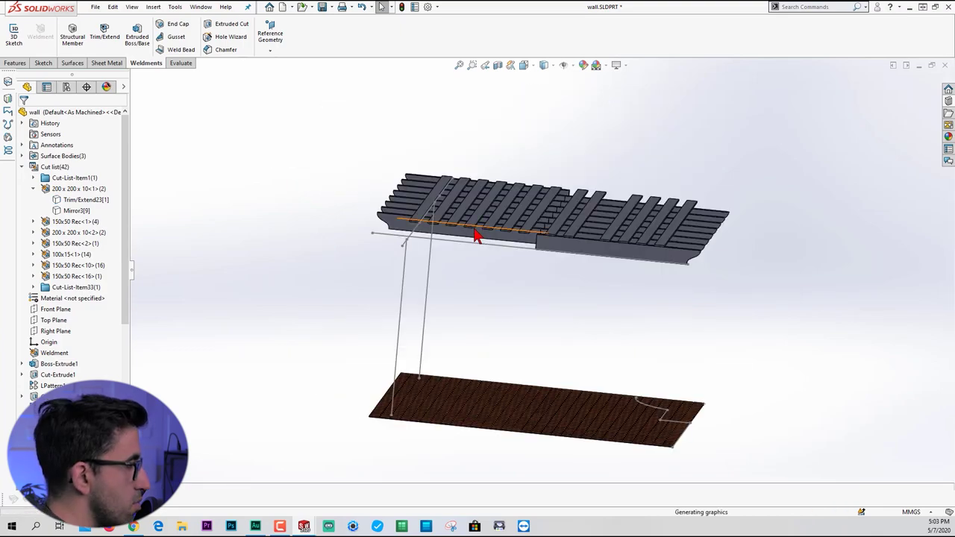
key(Tab)
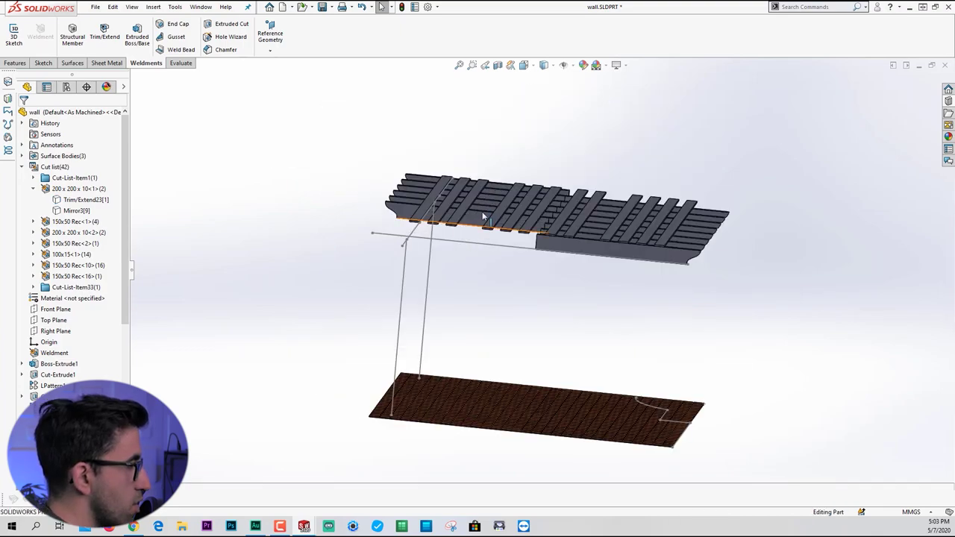
key(Tab)
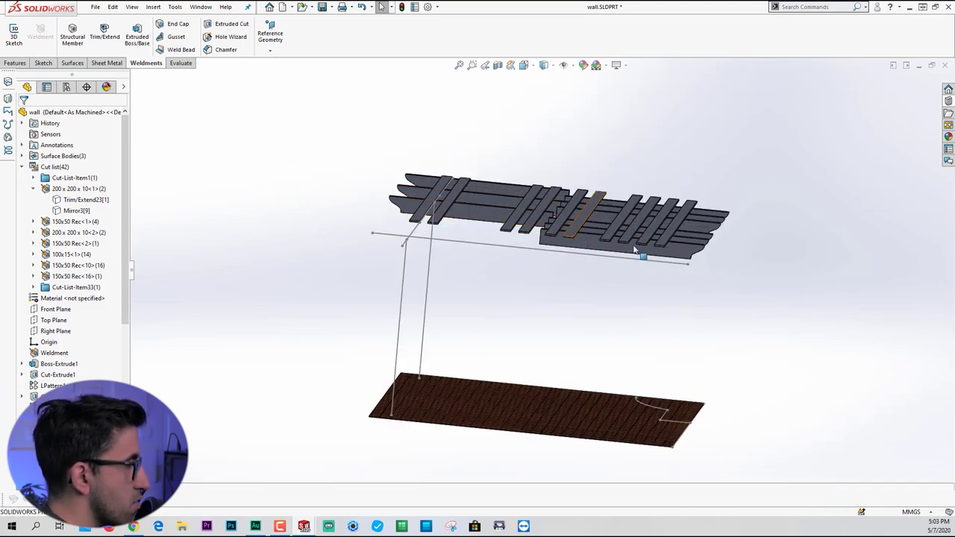
middle_drag(576, 226, 404, 274)
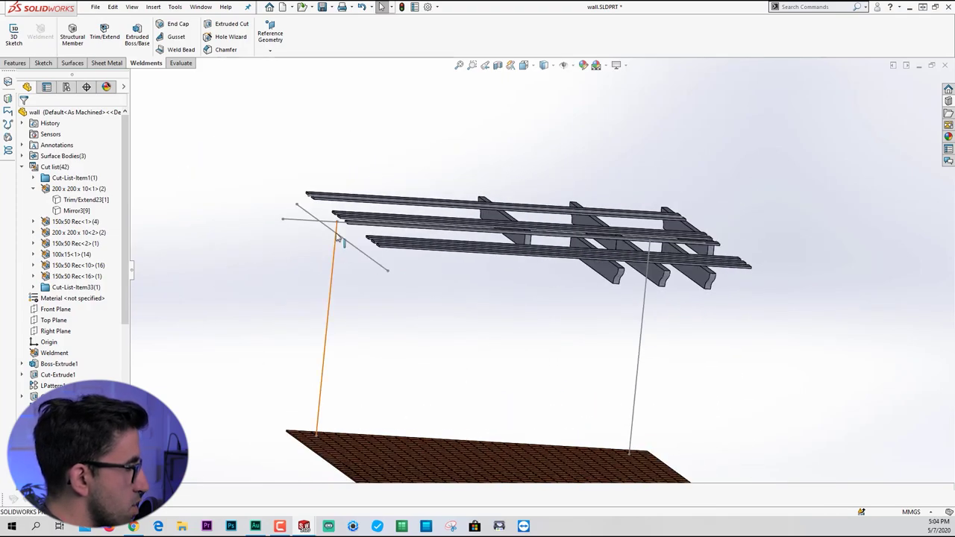
middle_drag(284, 249, 593, 316)
- Create a new part document and start a sketch on the Top Plane
key(ctrl+n)
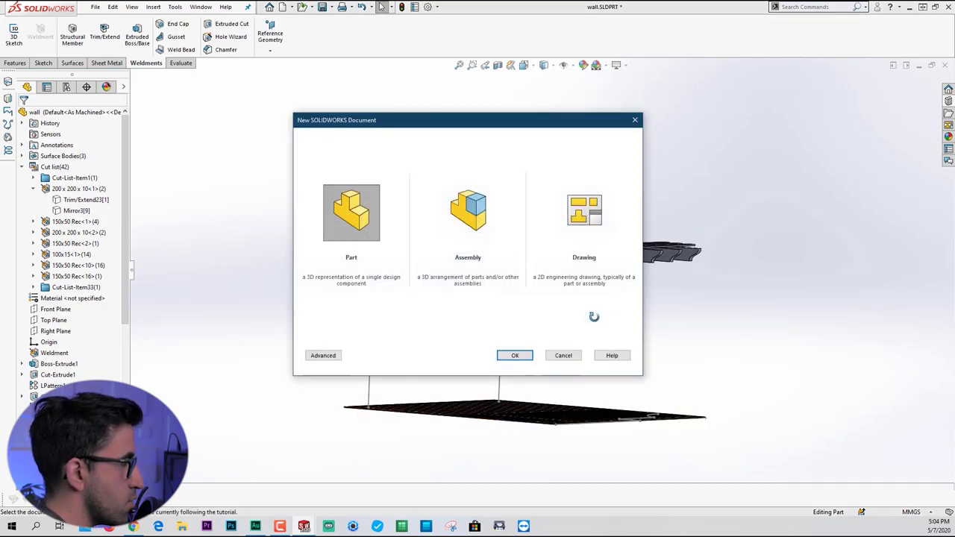
key(Return)
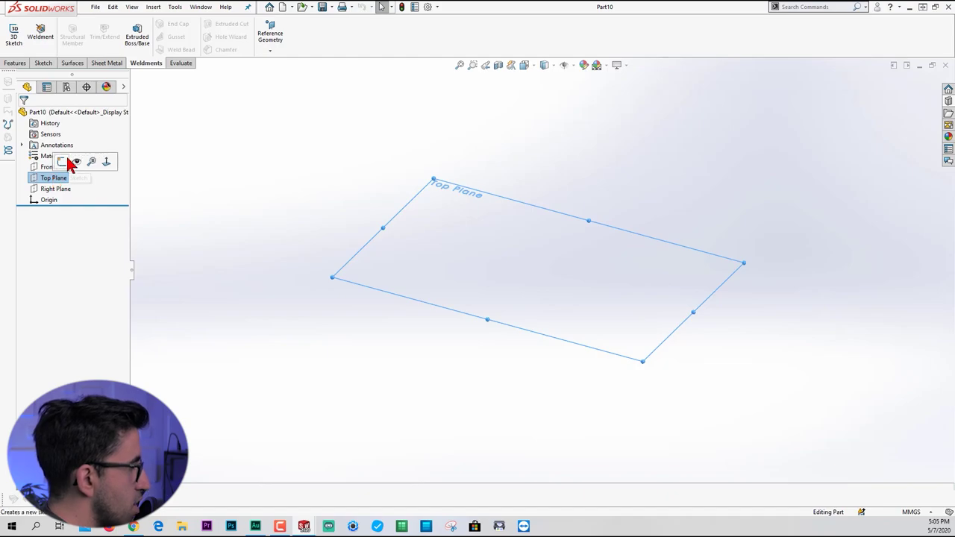
click(68, 159)
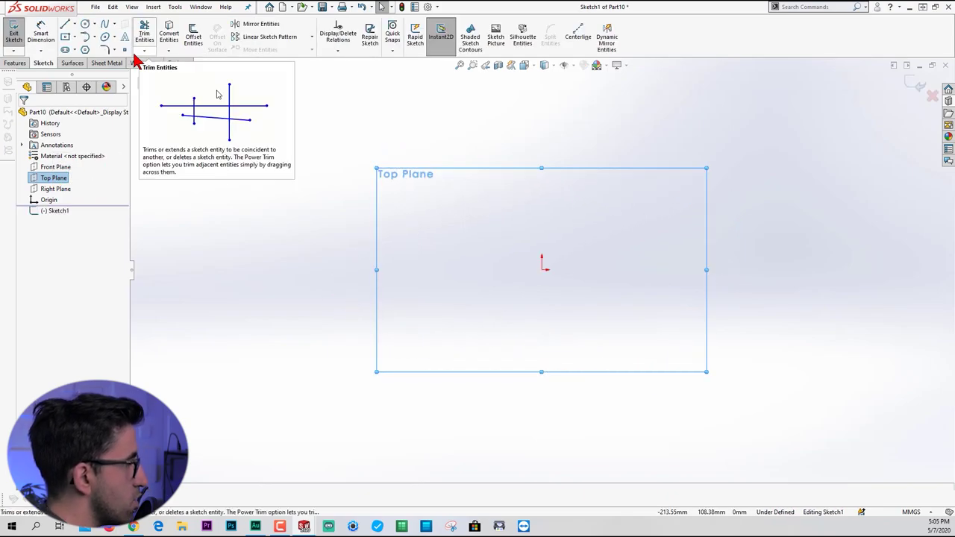
- Sketch a center rectangle from the origin, about 177 mm wide and 174 mm high
click(65, 37)
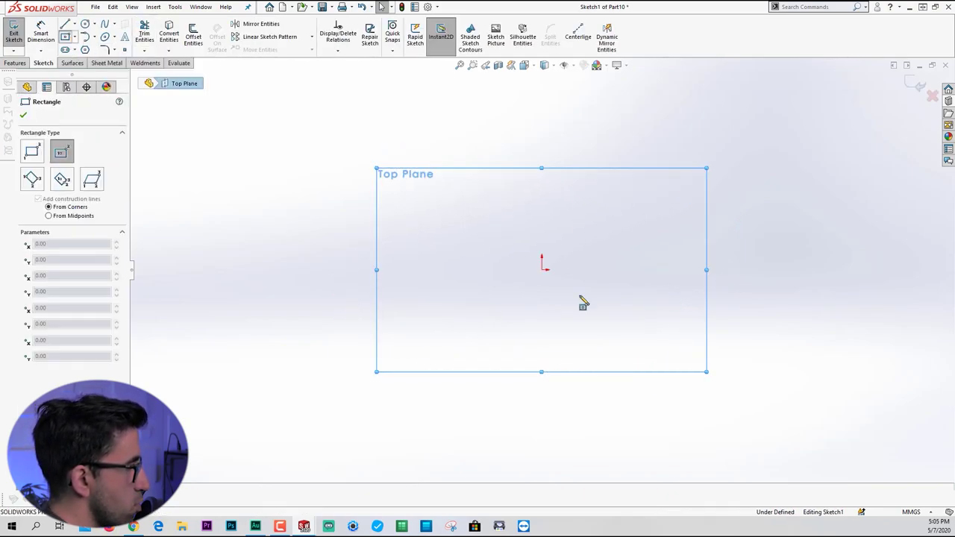
key(Escape)
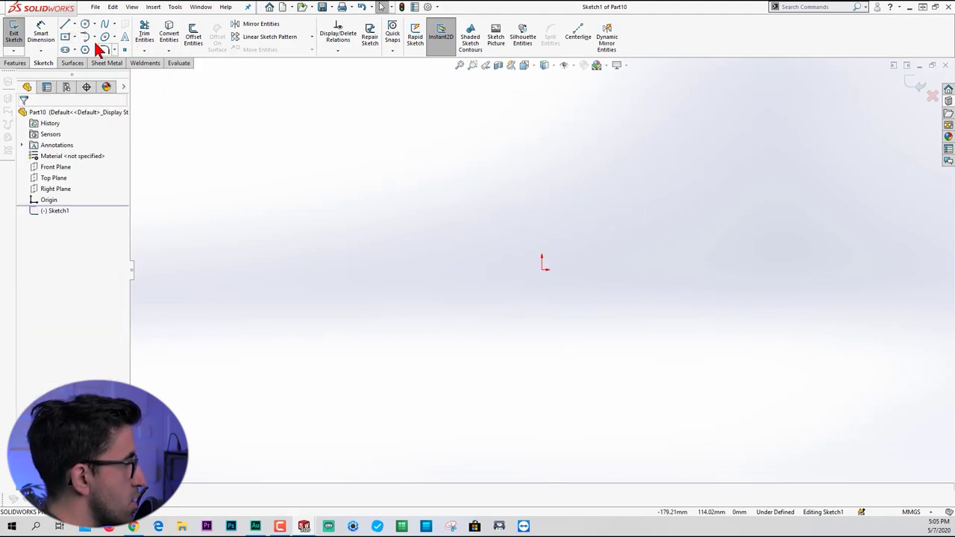
click(72, 158)
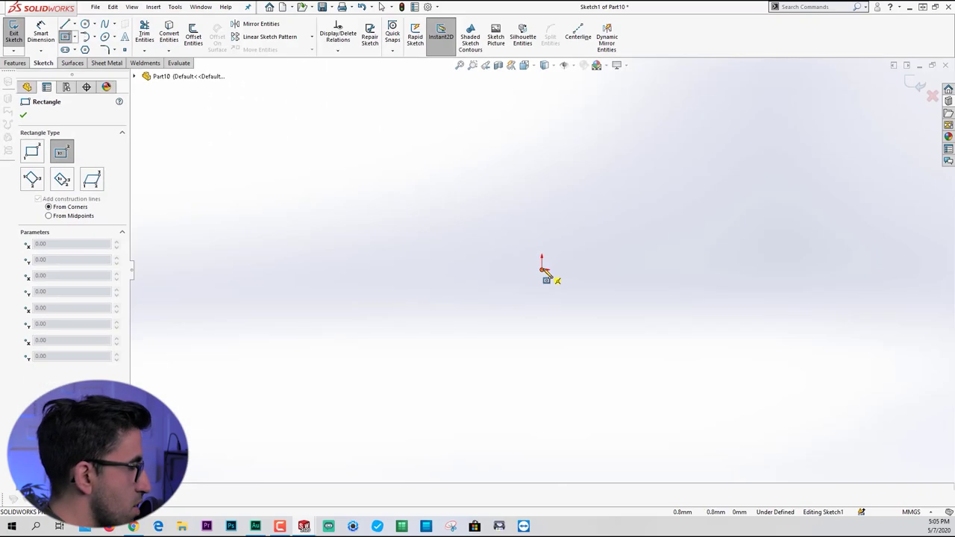
click(542, 270)
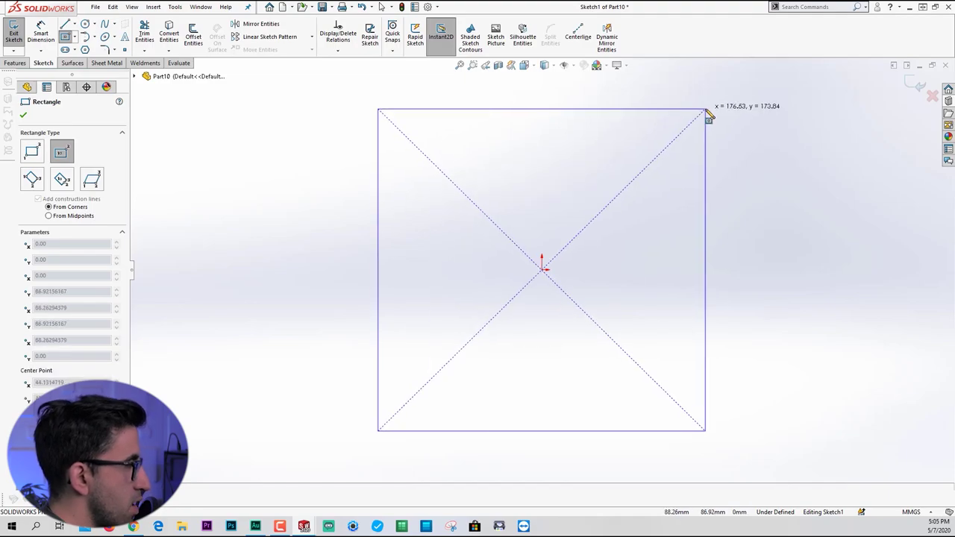
click(705, 109)
scroll(645, 328, up, 3)
scroll(650, 313, down, 1)
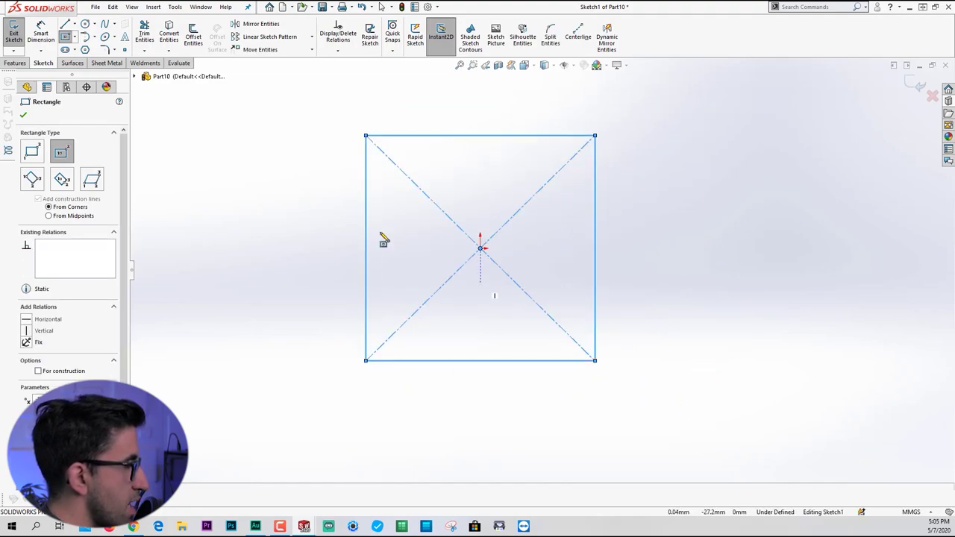
key(Escape)
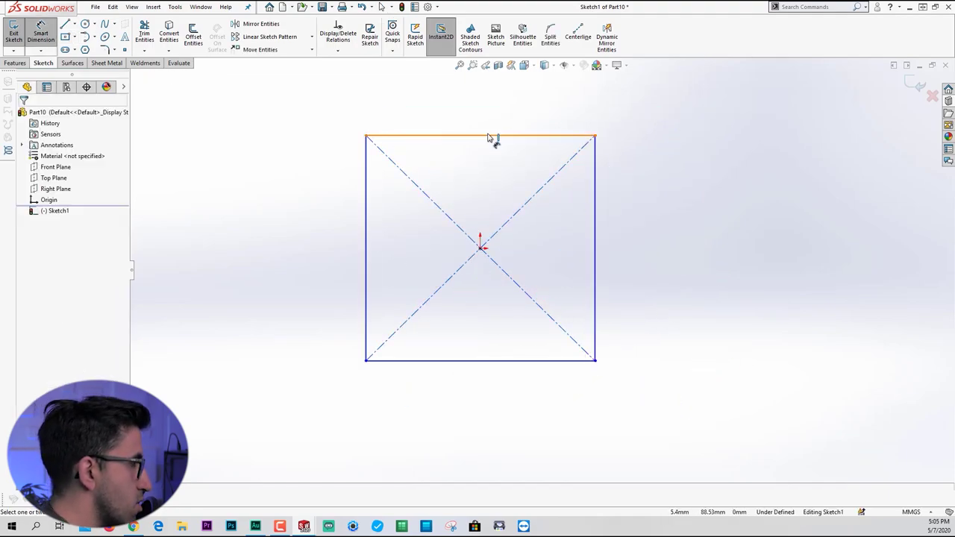
- Dimension the rectangle's width and height to 2000 mm each
click(488, 136)
click(490, 105)
text(2)
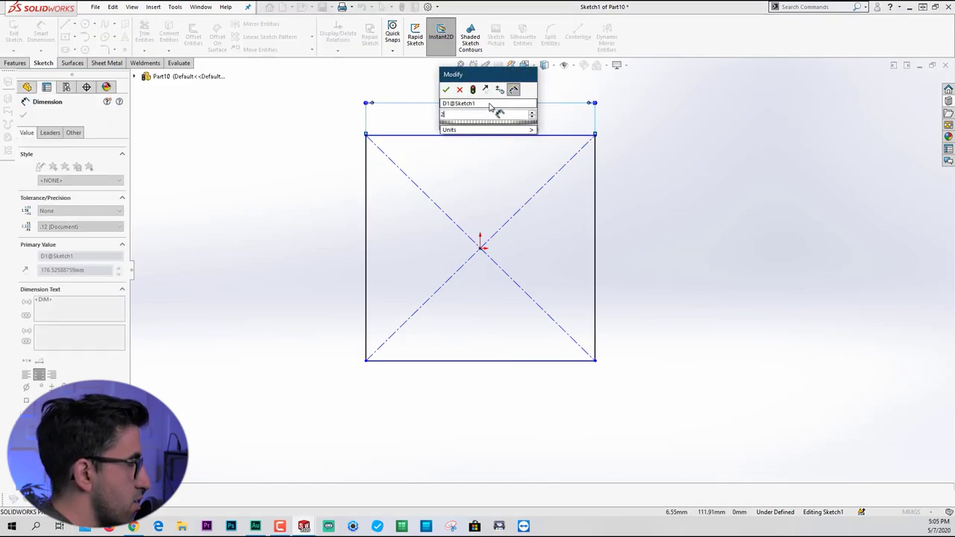
text(000)
key(Return)
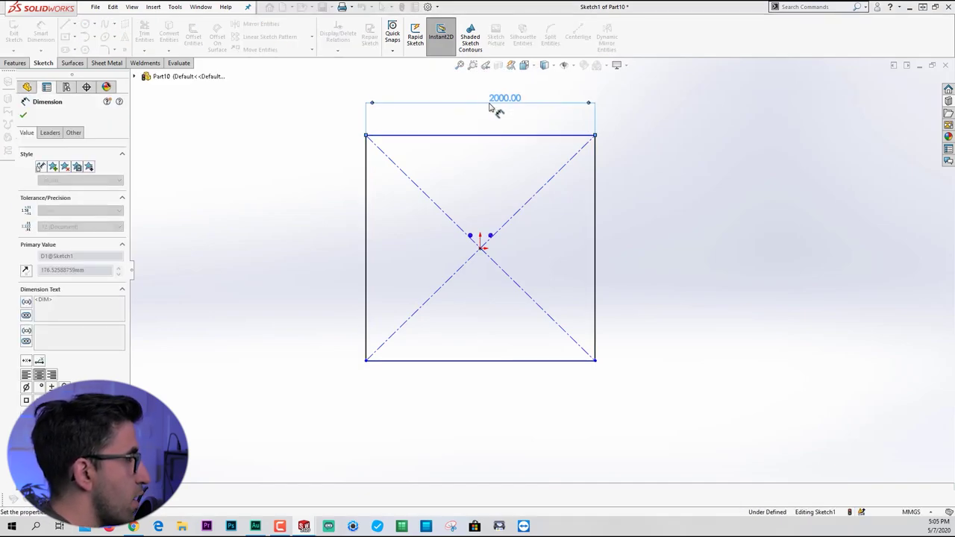
click(601, 244)
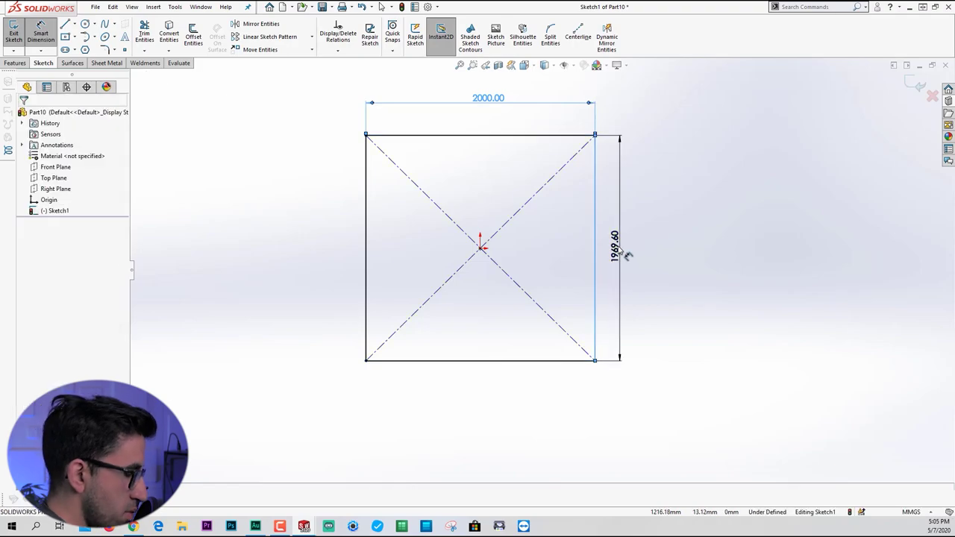
click(626, 253)
text(2000)
key(Return)
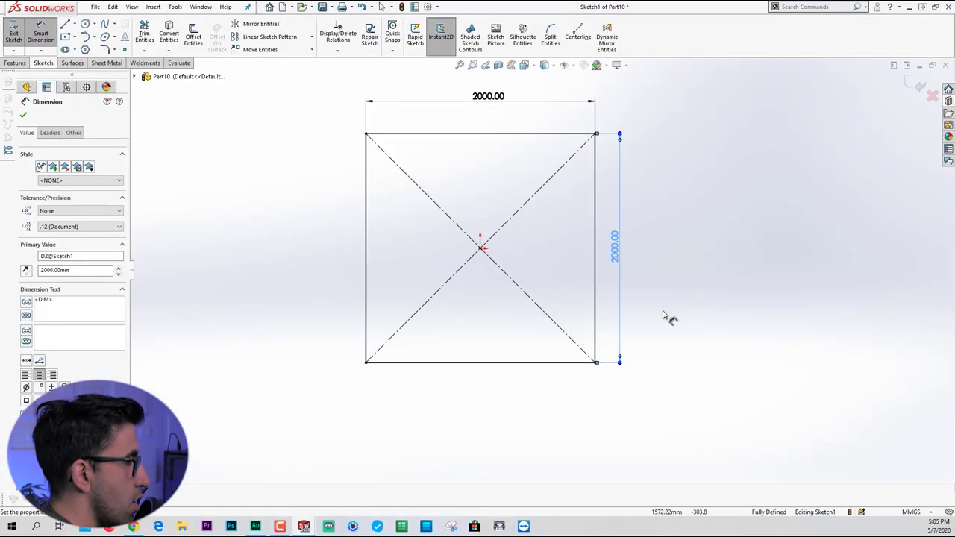
key(Escape)
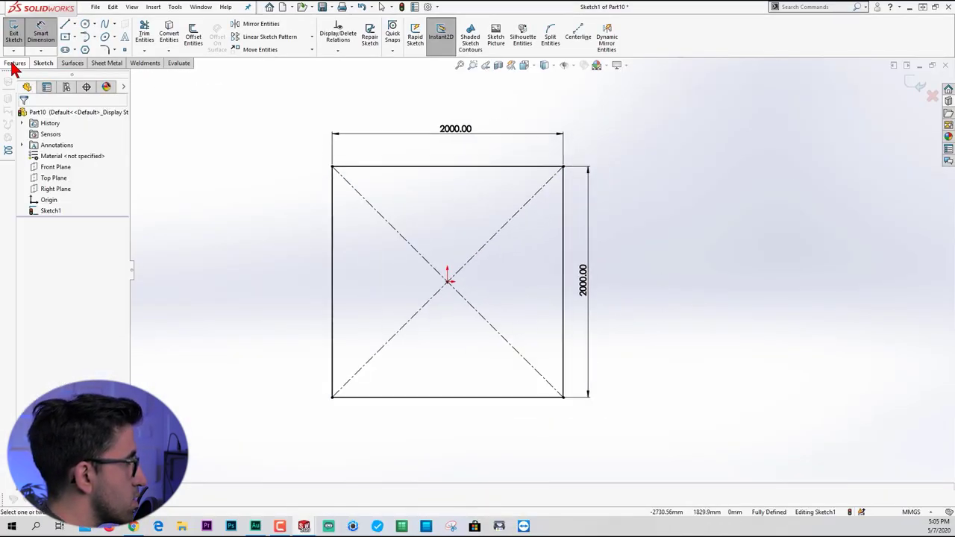
- Extrude the square sketch 10 mm into a base plate and start a 3D sketch
click(15, 63)
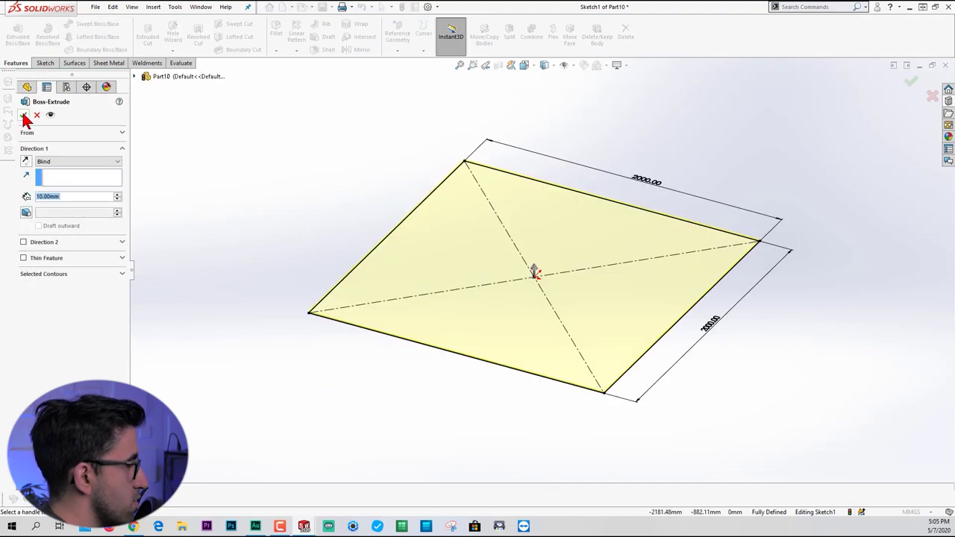
click(24, 114)
scroll(648, 348, up, 3)
scroll(637, 335, down, 3)
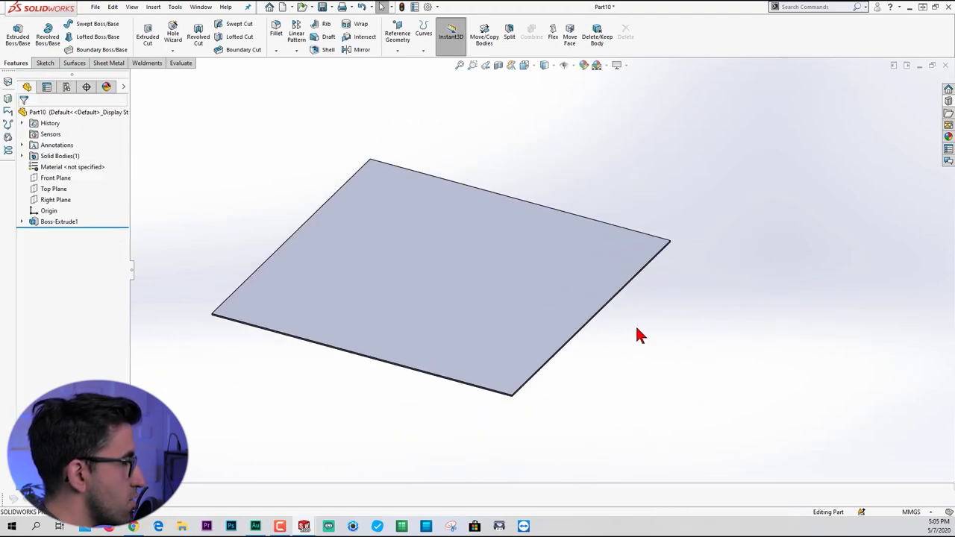
scroll(634, 328, up, 2)
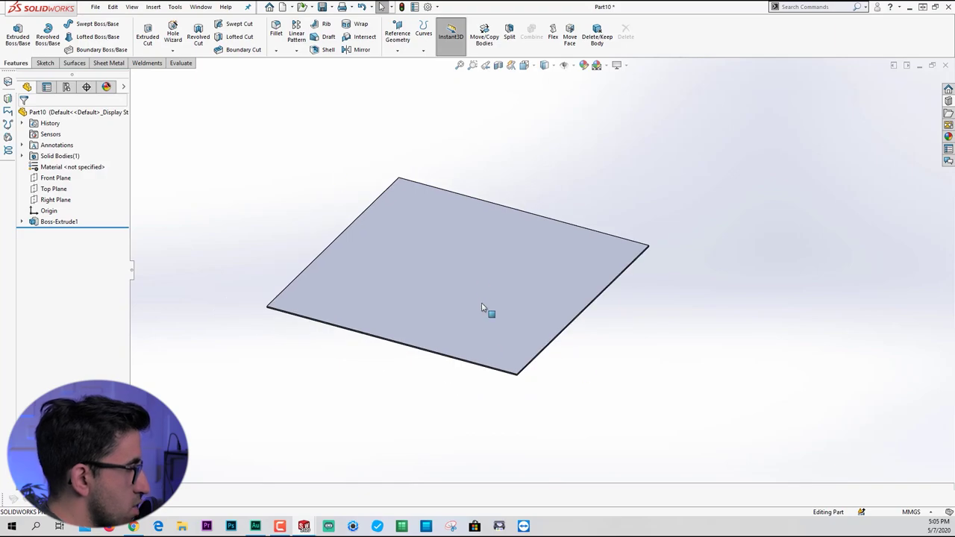
scroll(489, 291, down, 2)
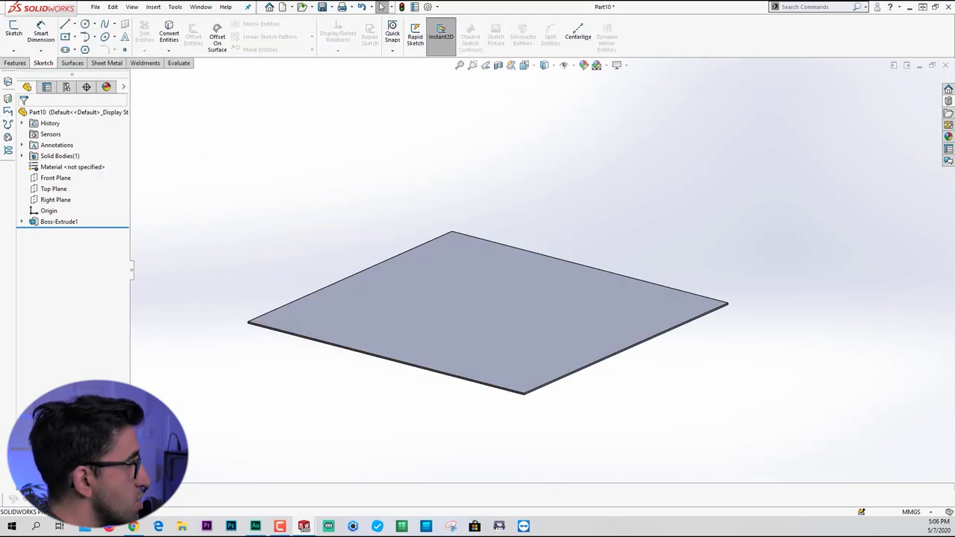
click(30, 75)
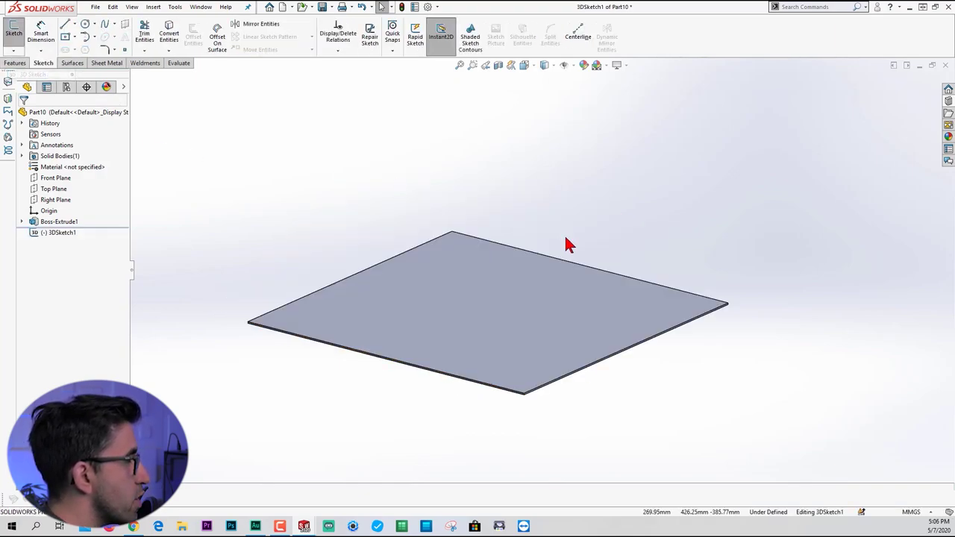
- Draw a freehand chain of seven connected lines in the 3D sketch, running above and around the plate
click(67, 26)
click(301, 210)
click(337, 125)
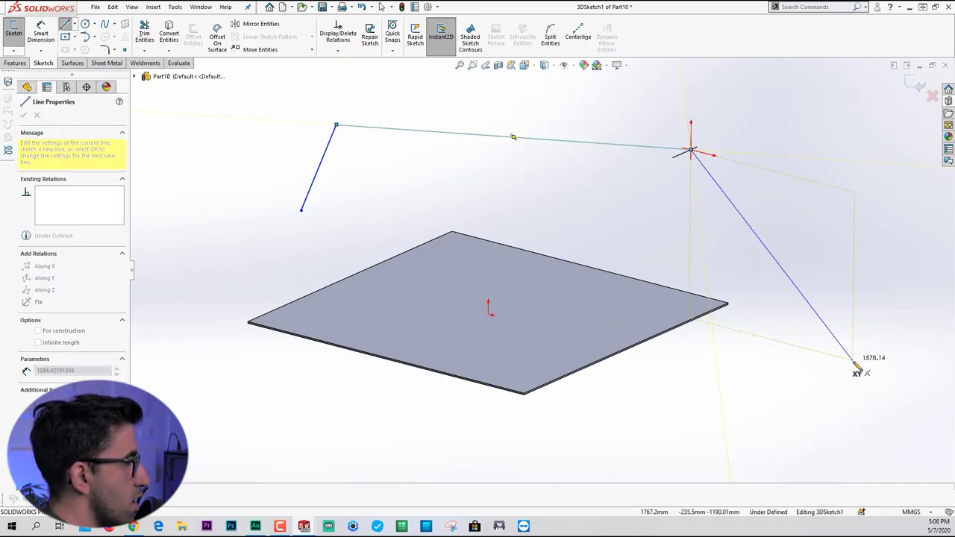
click(590, 411)
click(363, 405)
click(574, 217)
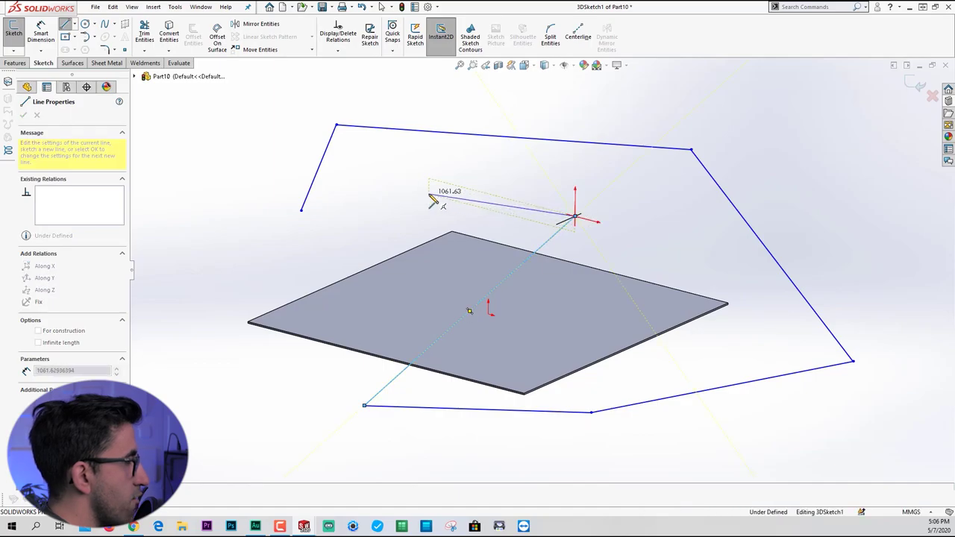
click(429, 194)
key(Escape)
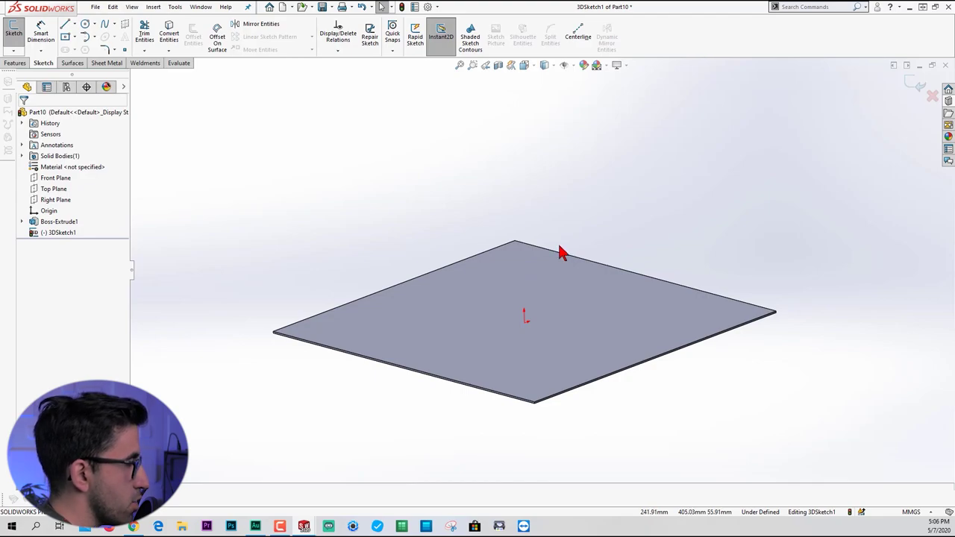
- Draw two separate upright lines rising from the plate near two of its neighbouring corners
scroll(561, 252, up, 3)
scroll(560, 228, down, 2)
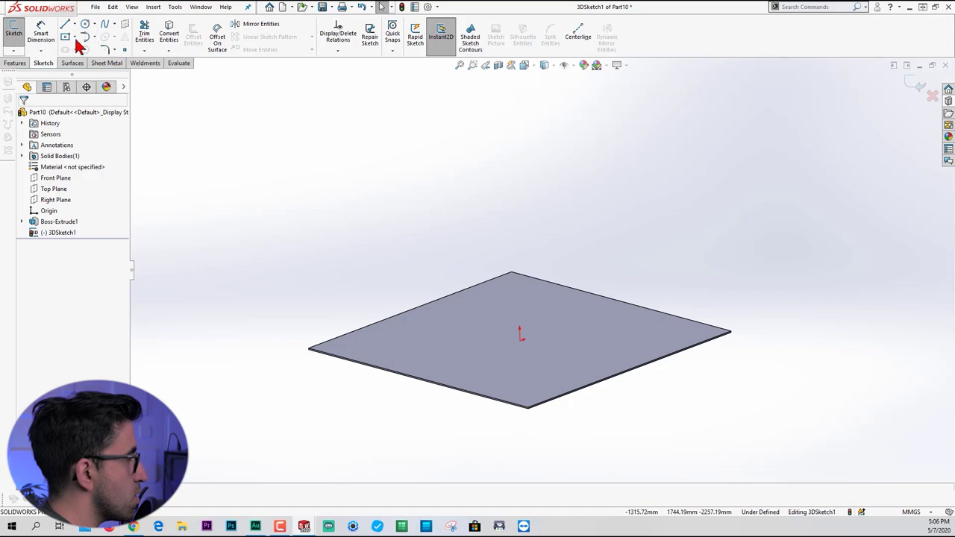
click(65, 23)
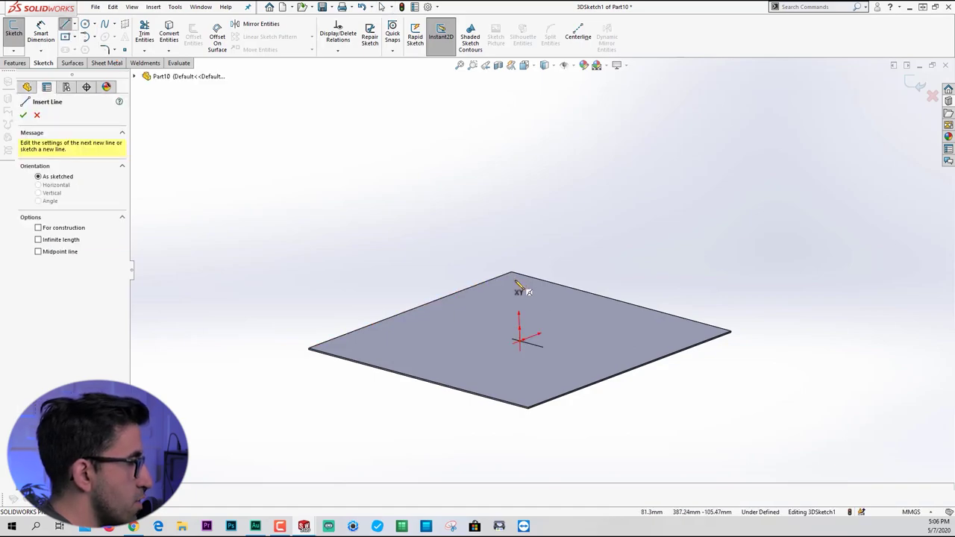
drag(513, 276, 510, 147)
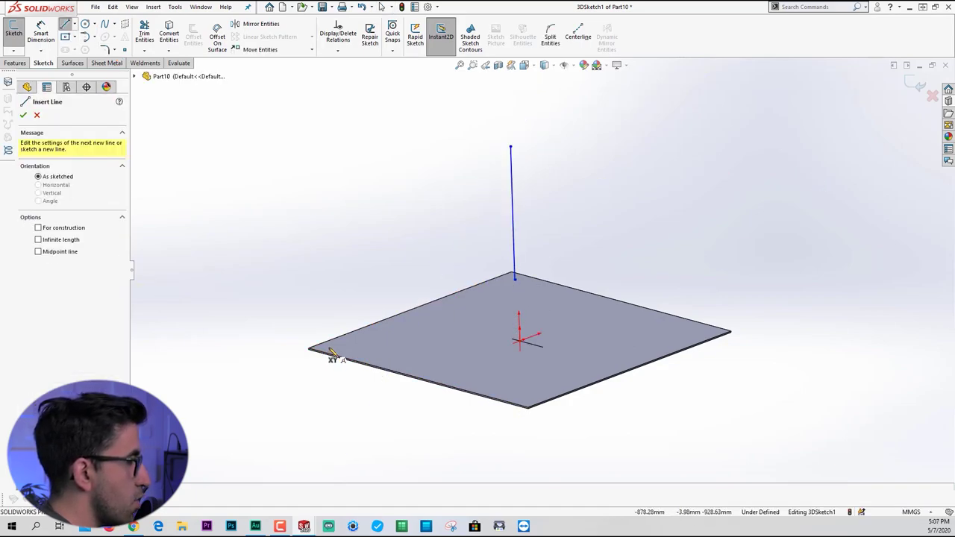
mouse_move(329, 348)
mouse_down()
mouse_move(335, 245)
mouse_move(325, 231)
mouse_up()
key(Escape)
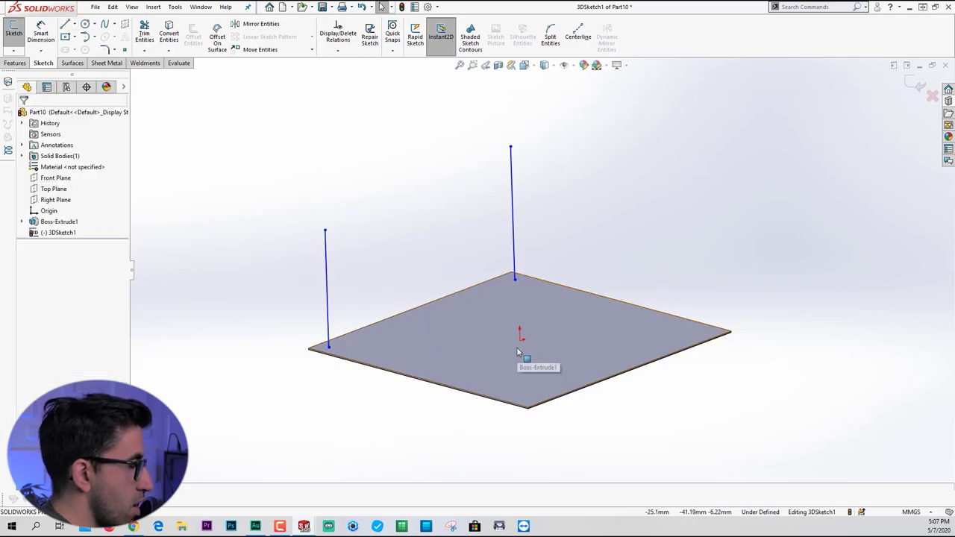
- Delete both upright lines from the 3D sketch
mouse_move(511, 348)
middle_down()
mouse_move(559, 328)
mouse_move(520, 337)
mouse_move(517, 347)
middle_up()
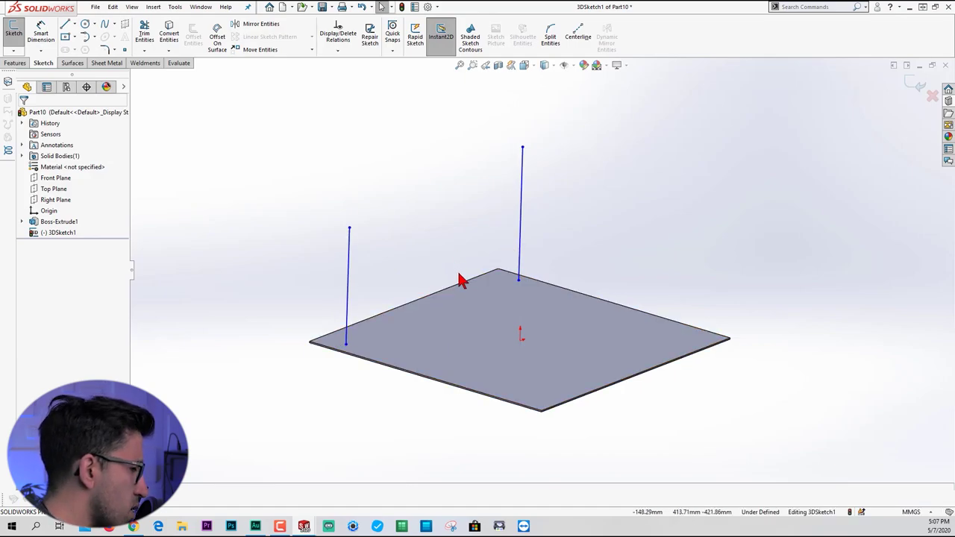
mouse_move(625, 138)
mouse_down()
mouse_move(256, 398)
mouse_move(252, 412)
mouse_up()
key(Delete)
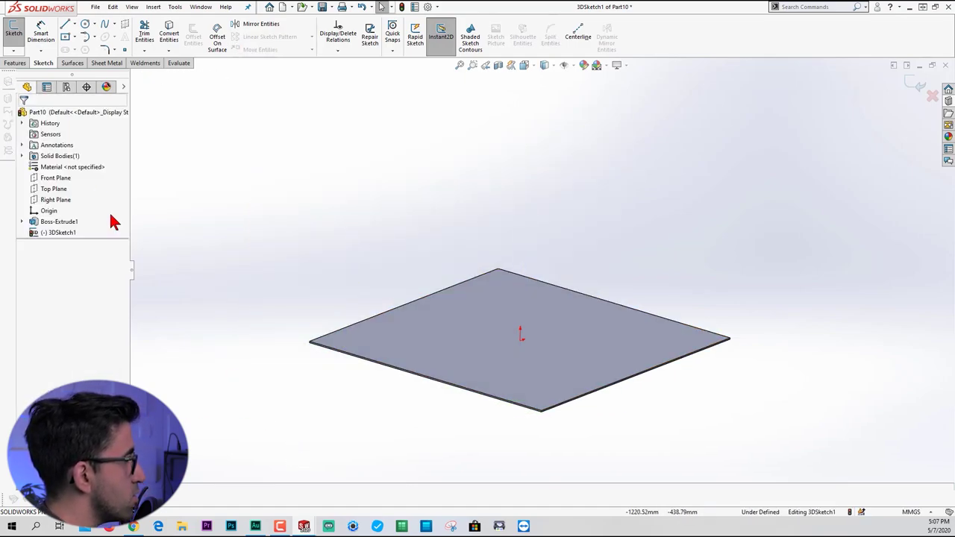
- Place four sketch points on the base plate's upper face, one just inside each corner
click(124, 50)
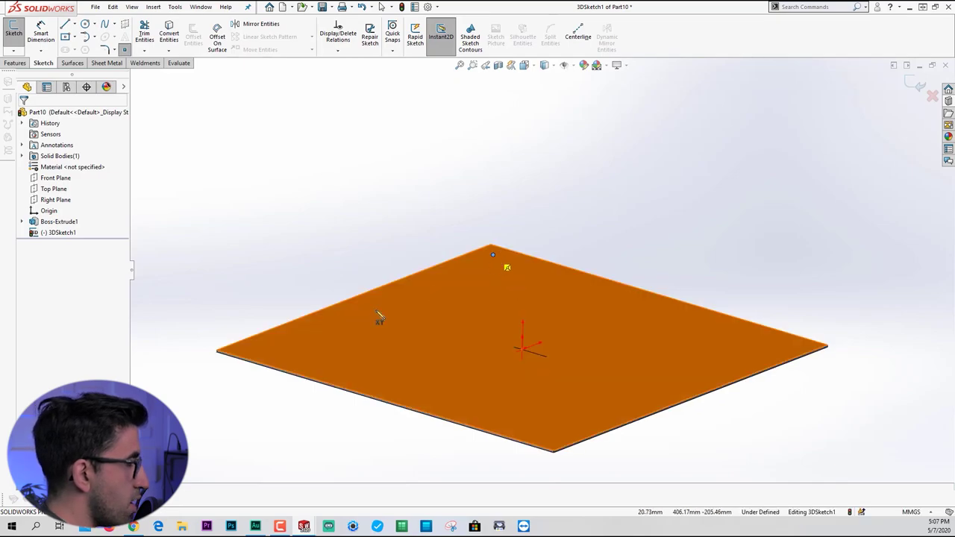
click(245, 345)
click(542, 431)
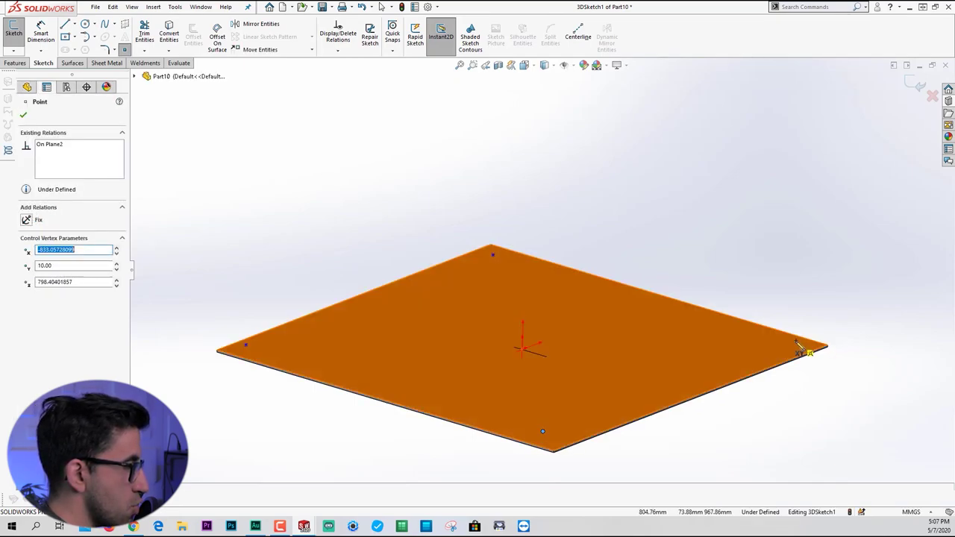
click(796, 342)
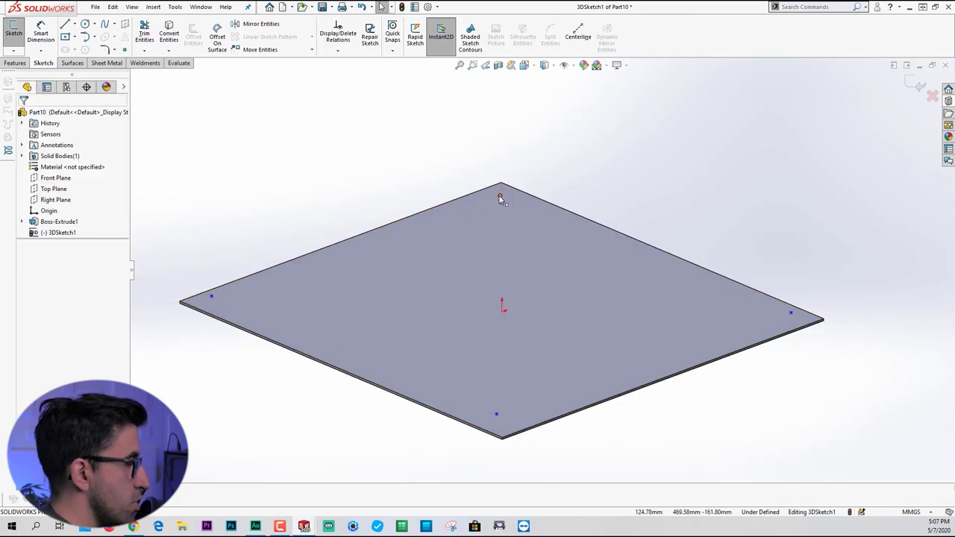
scroll(521, 223, up, 2)
scroll(522, 224, down, 1)
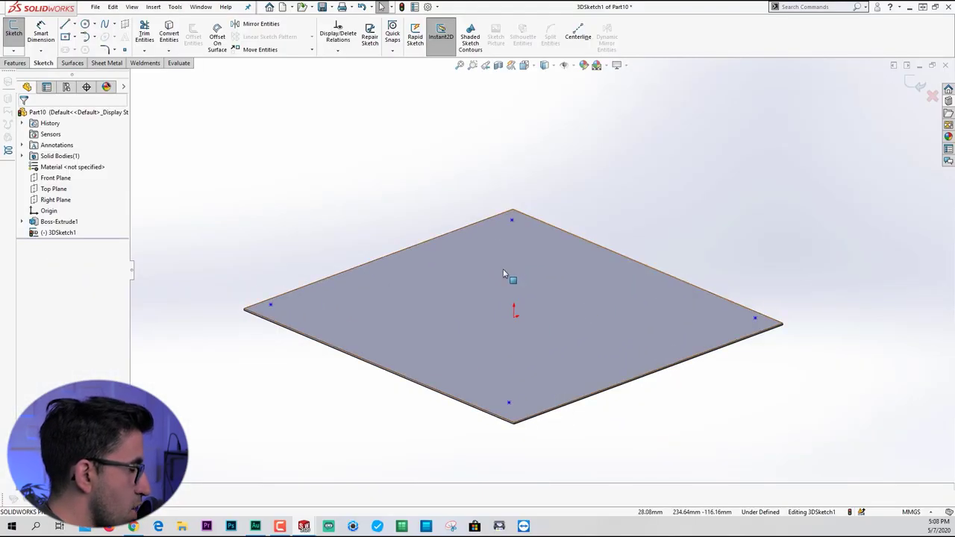
- Constrain each of the four corner points to the plate's upper face with an On Plane relation
click(509, 403)
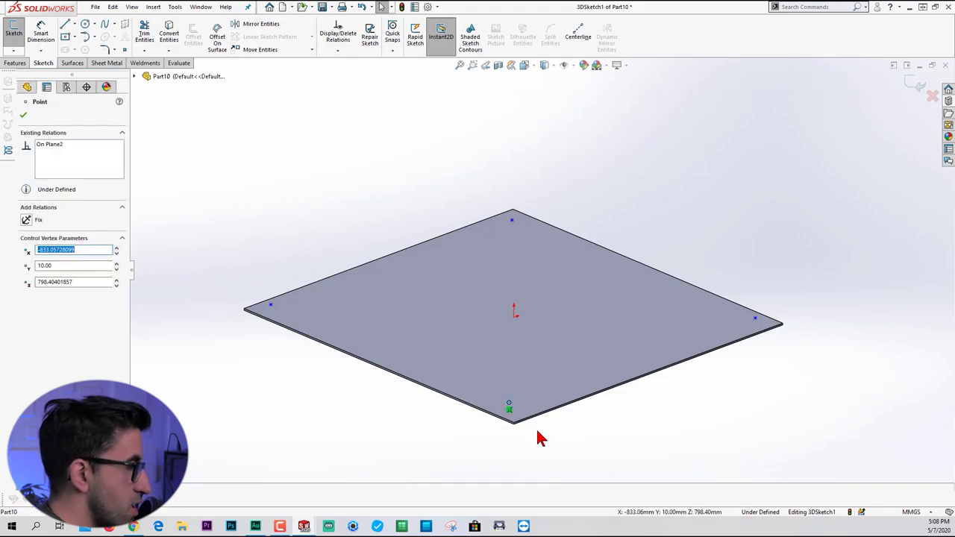
ctrl+click(545, 383)
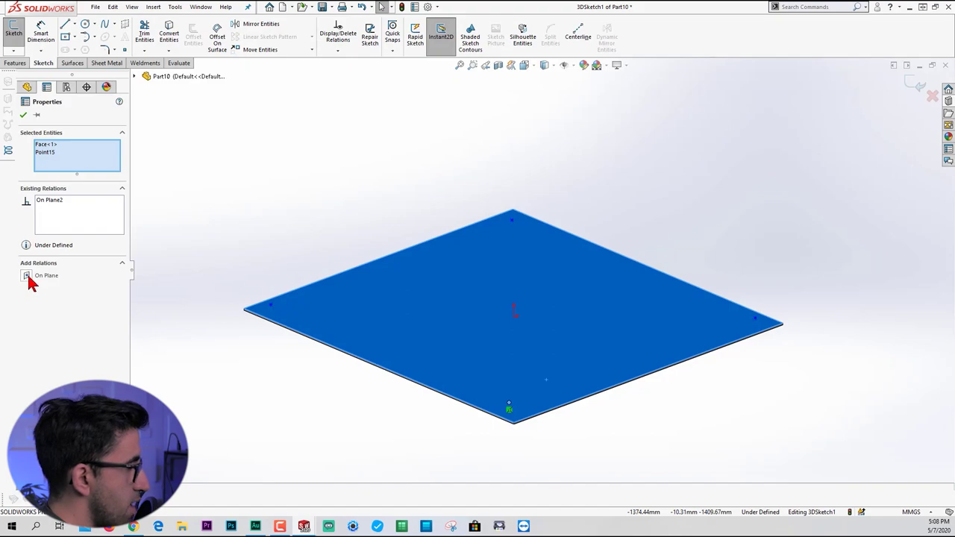
click(271, 365)
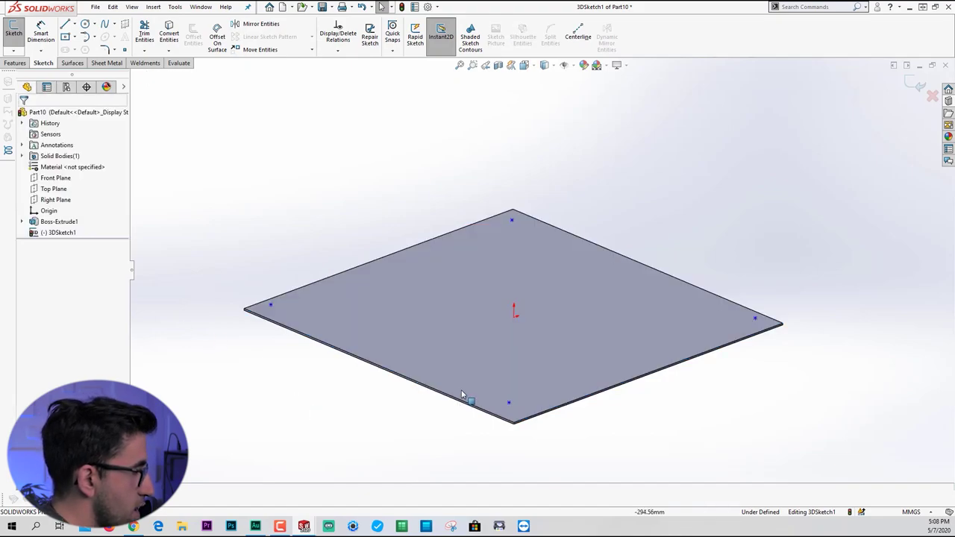
click(272, 308)
ctrl+click(356, 304)
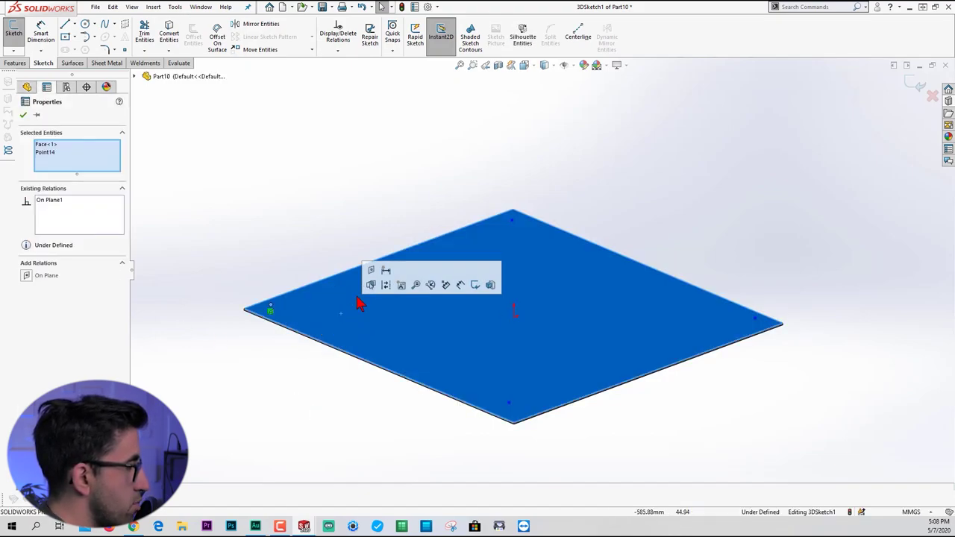
click(380, 272)
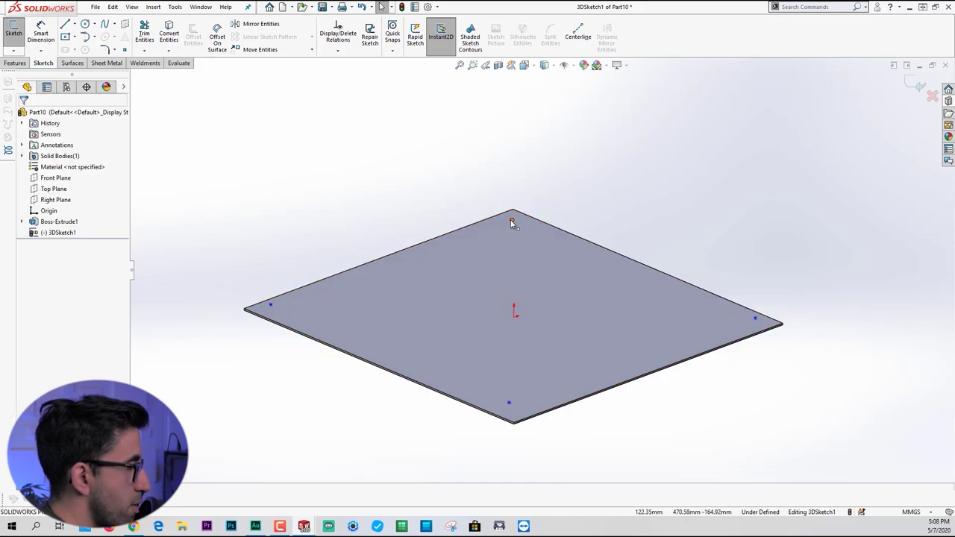
click(512, 223)
ctrl+click(538, 240)
click(755, 318)
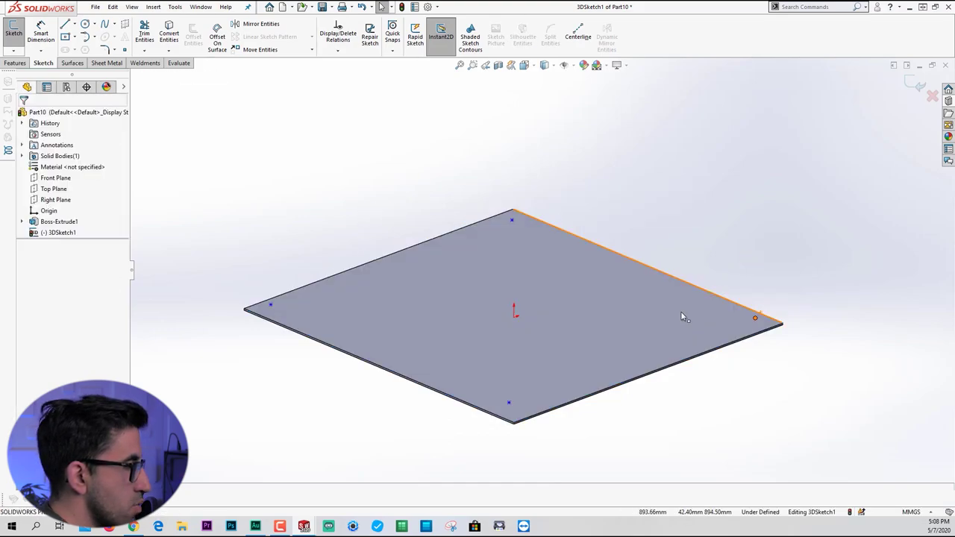
ctrl+click(680, 311)
click(709, 267)
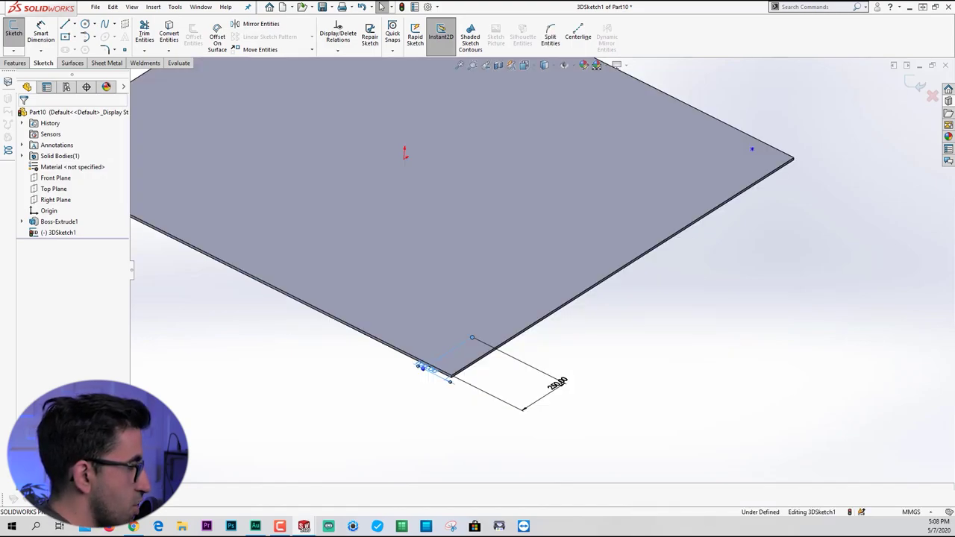
- Set the front corner point's second edge distance to 250 mm, matching its other dimension
click(422, 366)
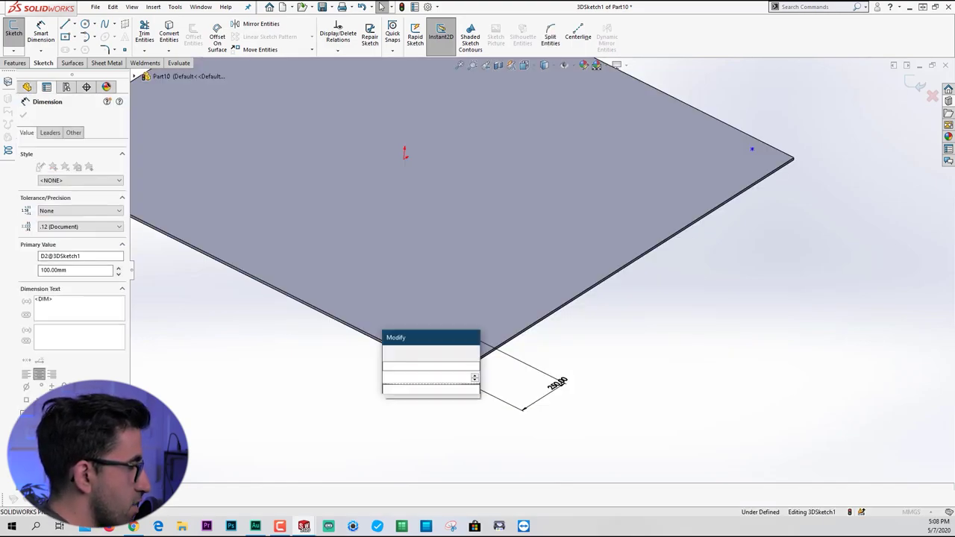
key(Return)
key(Escape)
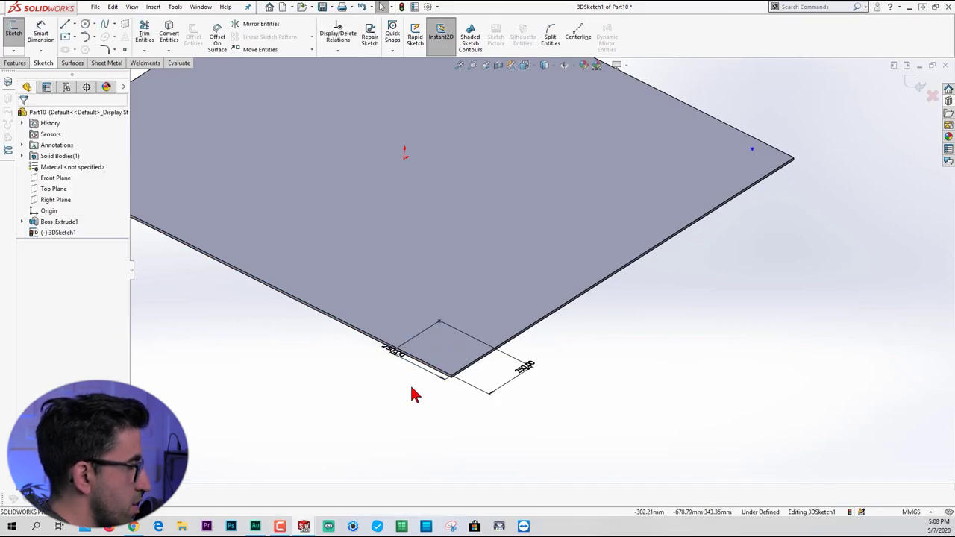
scroll(442, 324, up, 1)
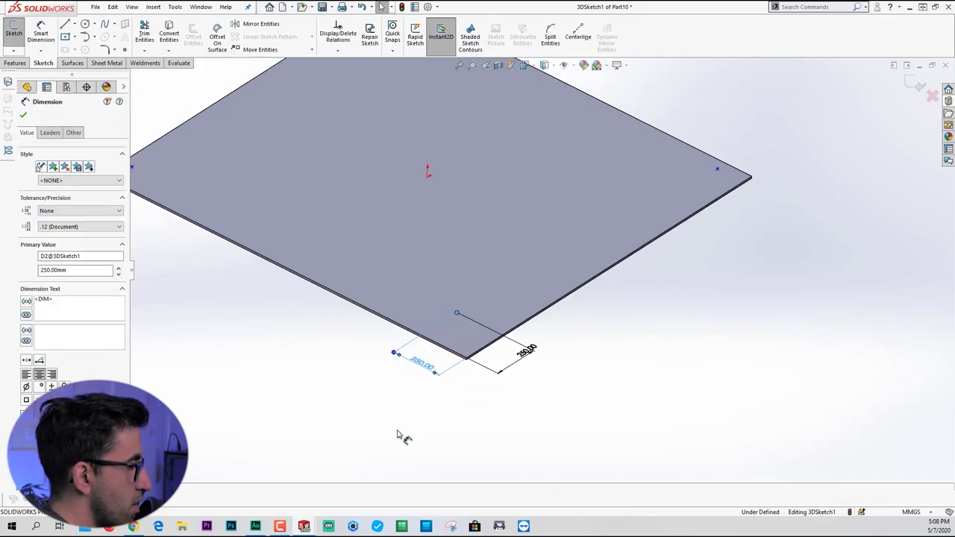
scroll(507, 269, up, 4)
scroll(522, 222, down, 3)
- Dimension the right corner point 250 mm from each of the two plate edges that meet there
click(788, 285)
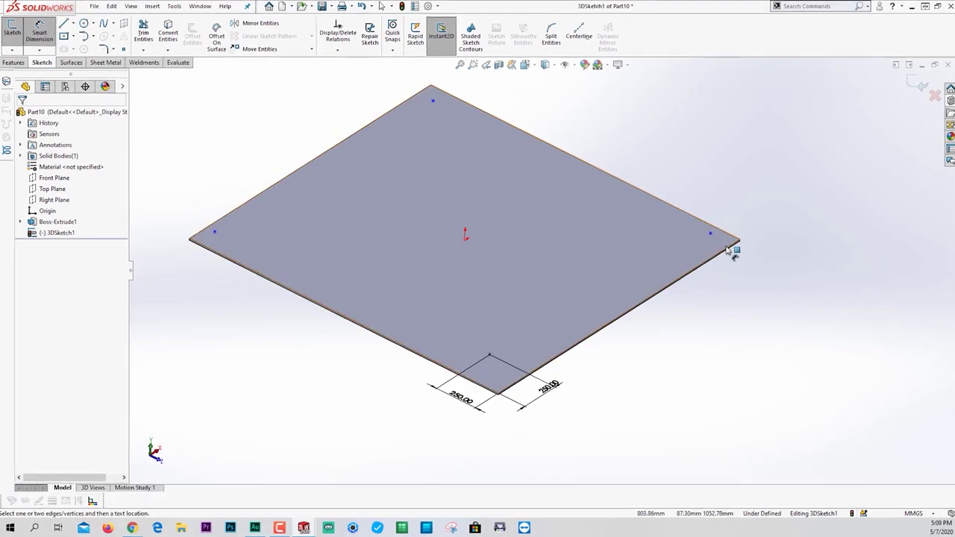
click(725, 246)
click(709, 232)
click(735, 197)
text(250)
key(Return)
click(734, 240)
click(757, 232)
click(732, 229)
click(804, 282)
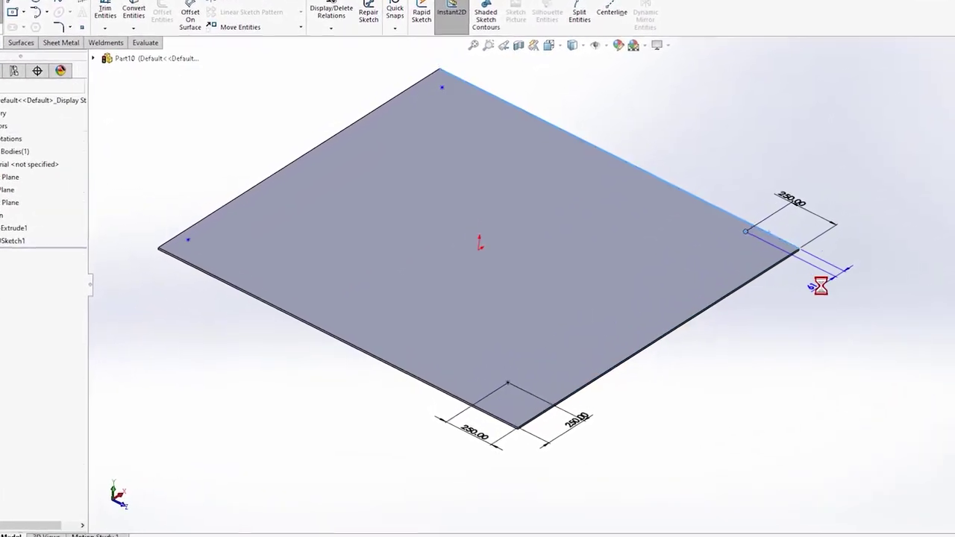
text(250)
key(Return)
key(Escape)
- Add relations aligning the back corner point with the right one and the left corner point with the front one
click(707, 246)
ctrl+click(439, 90)
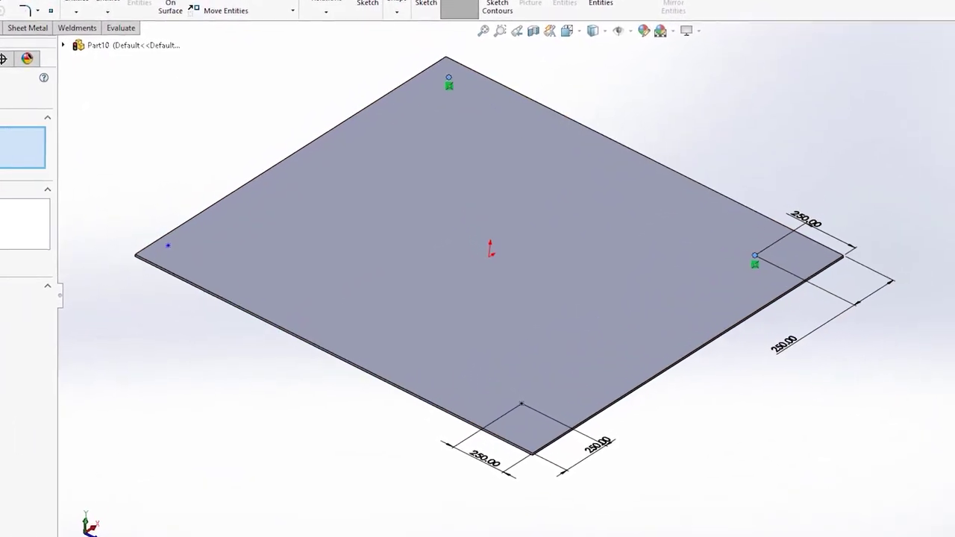
click(521, 404)
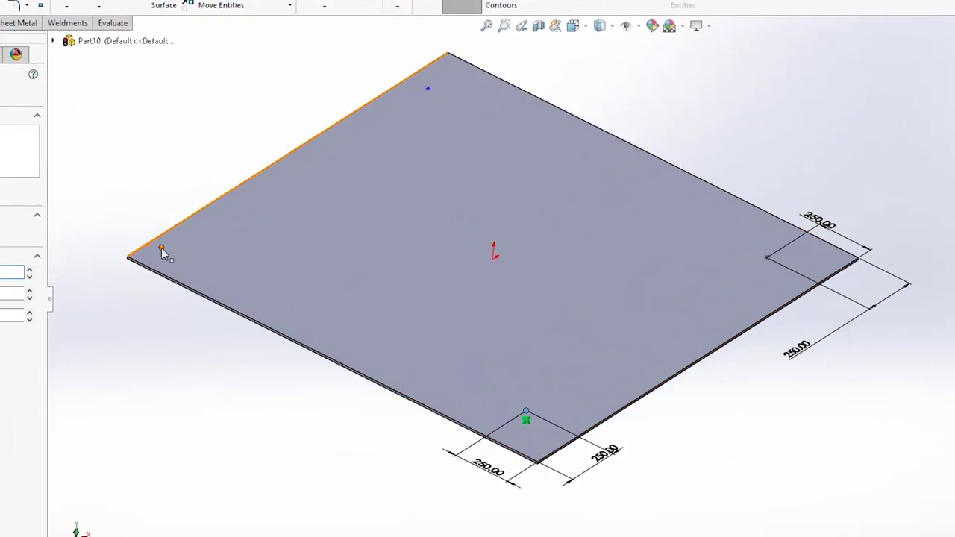
ctrl+click(168, 246)
click(197, 216)
- Dimension the left corner point 250 mm from the plate's back-left edge
click(184, 230)
click(103, 299)
text(250)
key(Return)
- Add a relation aligning the back corner point with the left corner point, parallel to the plate edge
click(223, 255)
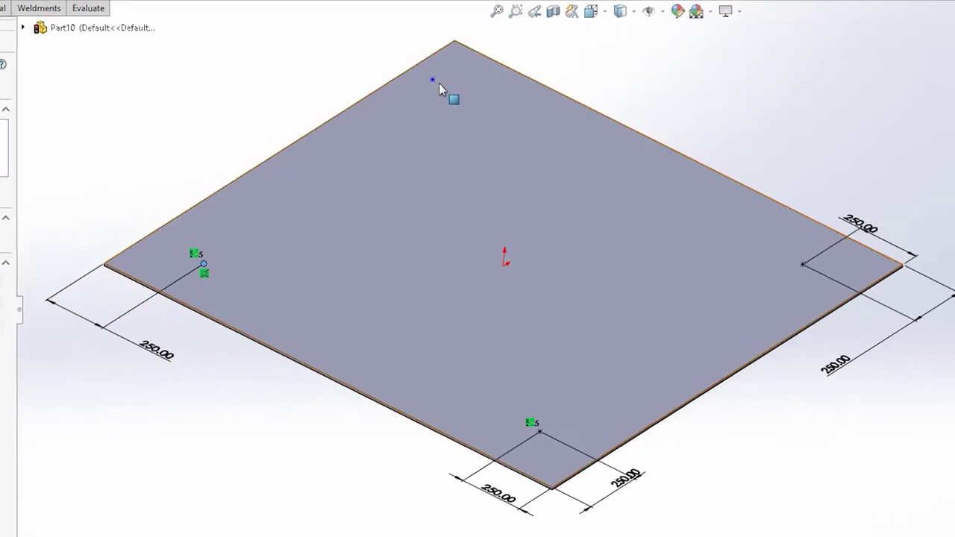
ctrl+click(434, 81)
click(461, 60)
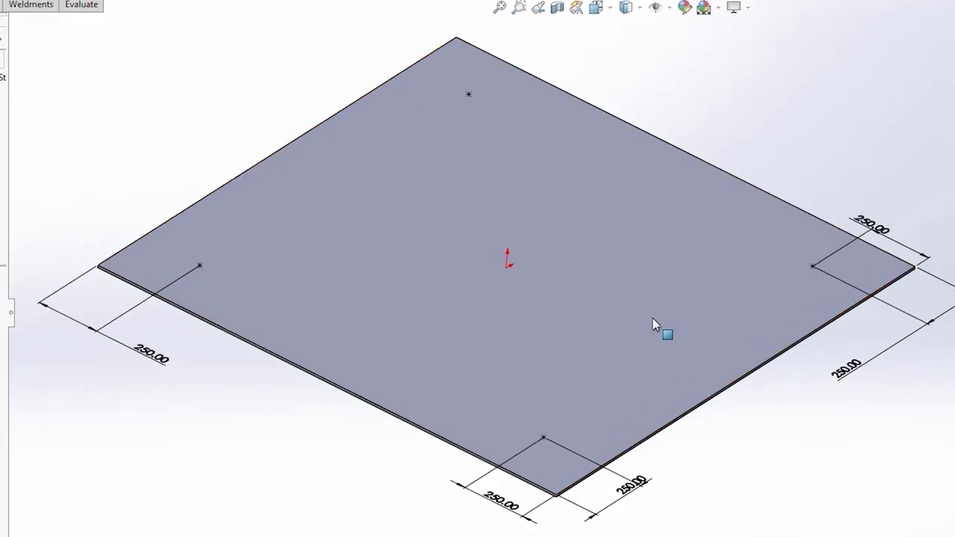
scroll(650, 322, up, 3)
scroll(694, 228, down, 2)
scroll(610, 269, up, 1)
scroll(489, 329, down, 1)
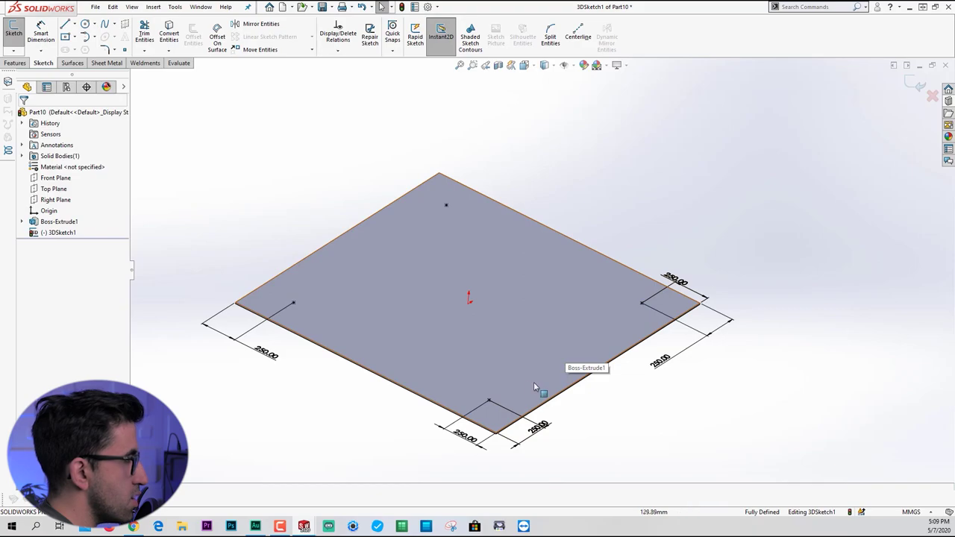
- Draw four freehand upright lines in the 3D sketch, one rising from each corner point
key(l)
middle_drag(463, 320, 458, 224)
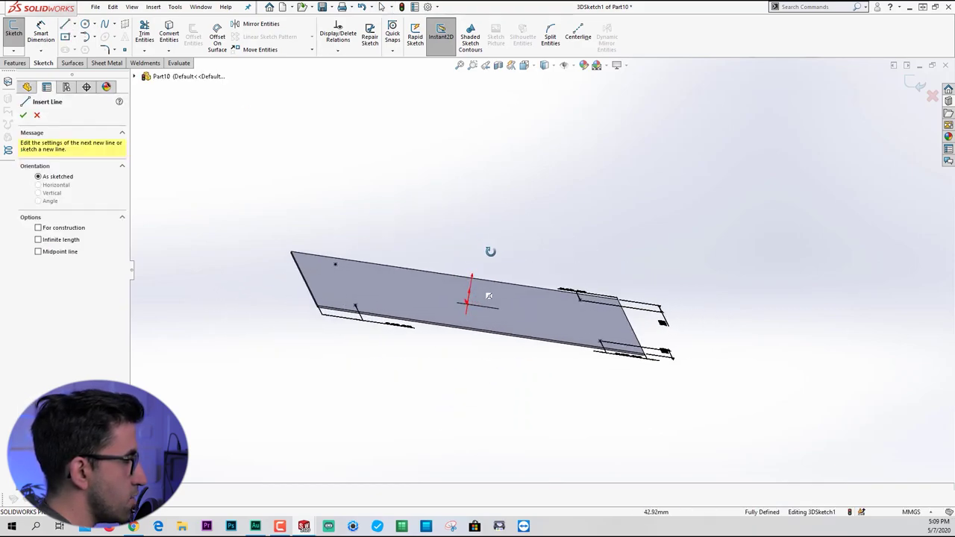
mouse_move(490, 251)
middle_down()
mouse_move(452, 241)
mouse_move(462, 251)
middle_up()
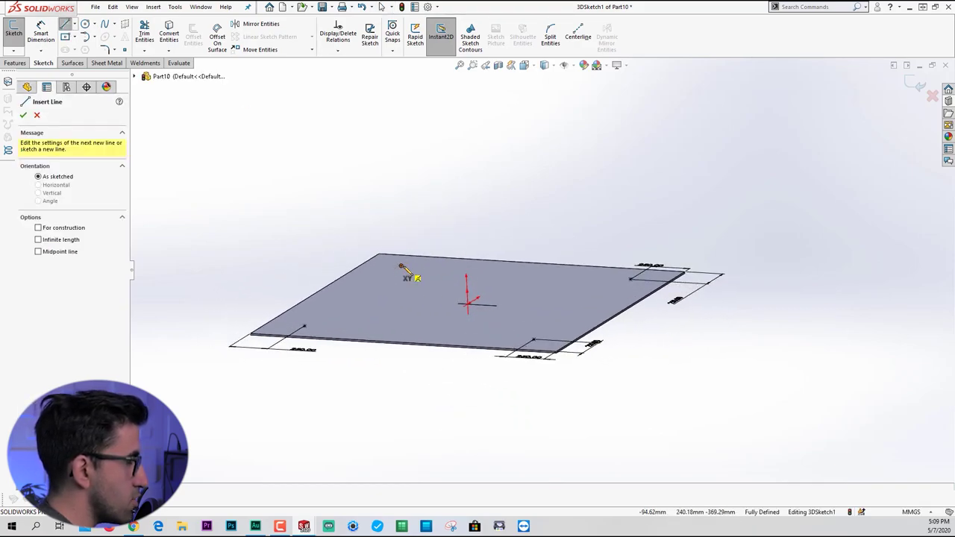
click(401, 266)
click(394, 92)
key(Escape)
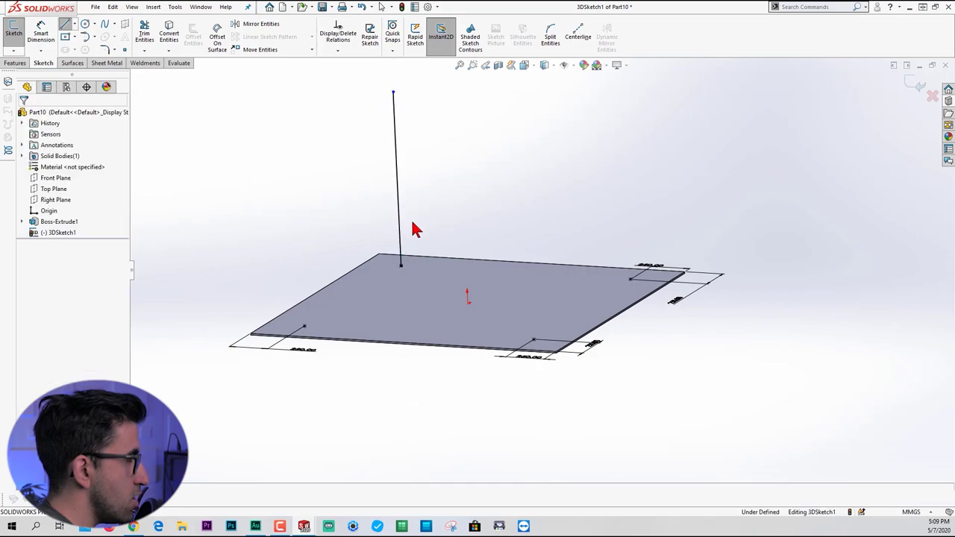
mouse_move(413, 223)
middle_down()
mouse_move(535, 236)
mouse_move(505, 239)
mouse_move(507, 264)
mouse_move(485, 230)
middle_up()
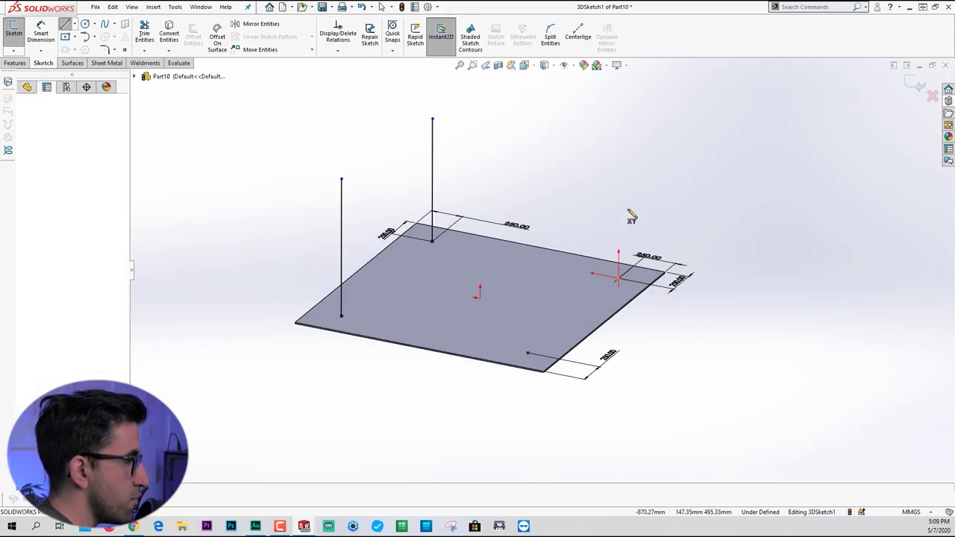
click(618, 278)
double_click(618, 126)
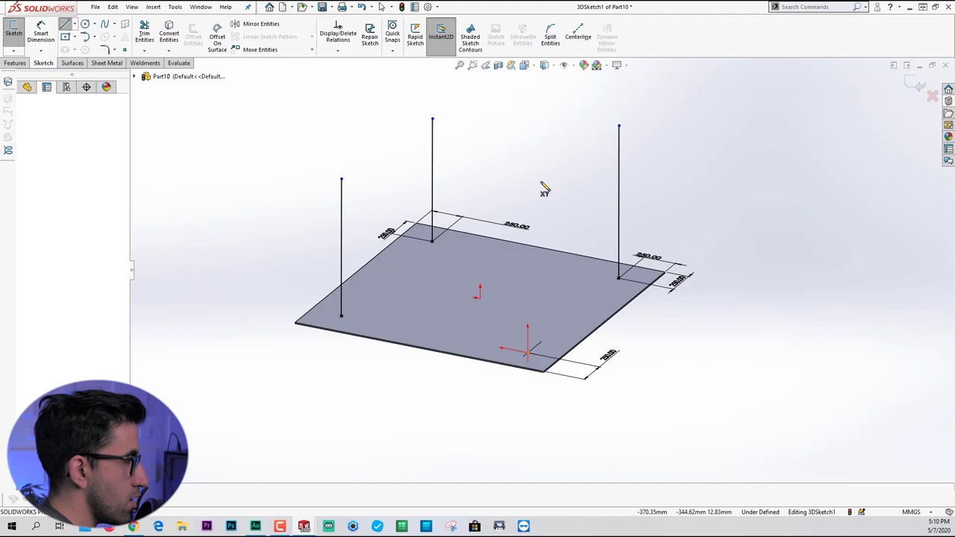
key(Escape)
middle_drag(542, 181, 575, 243)
- Make all four upright post lines equal in length
drag(711, 117, 313, 206)
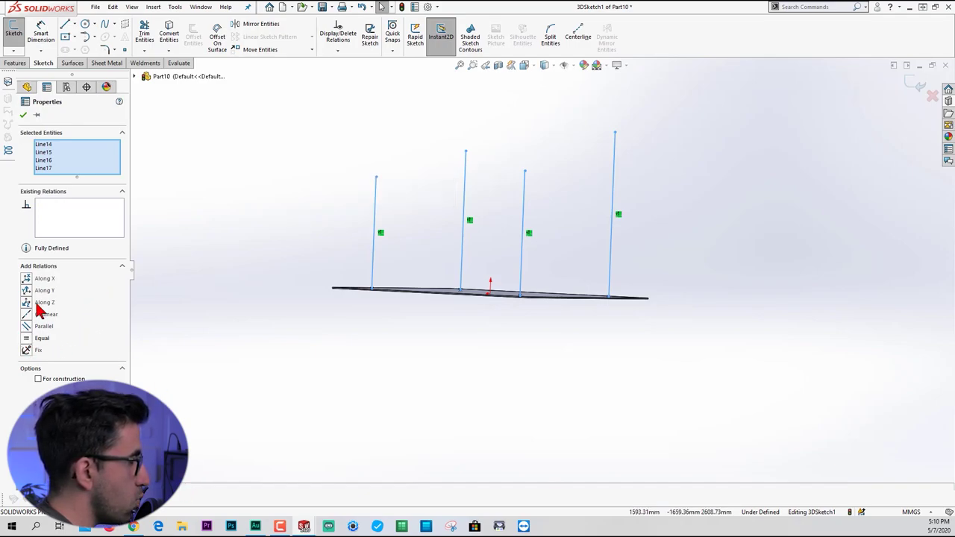
drag(678, 103, 244, 247)
click(28, 340)
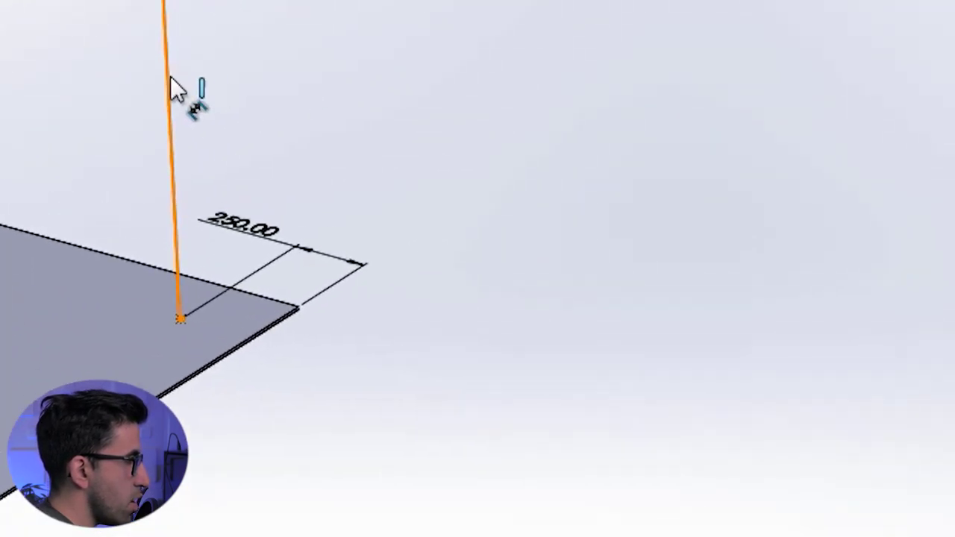
- Dimension one of the upright post lines to a length of 2000 mm
click(170, 88)
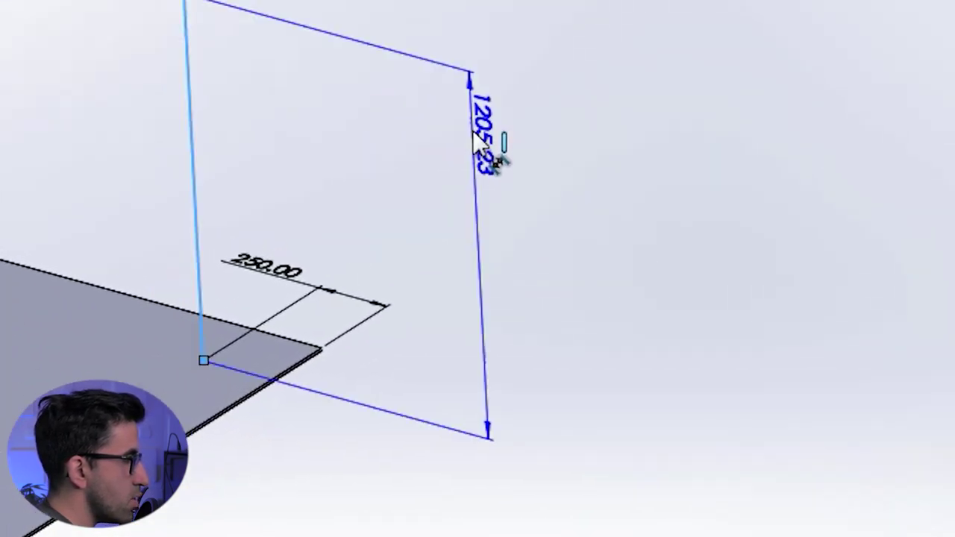
click(550, 240)
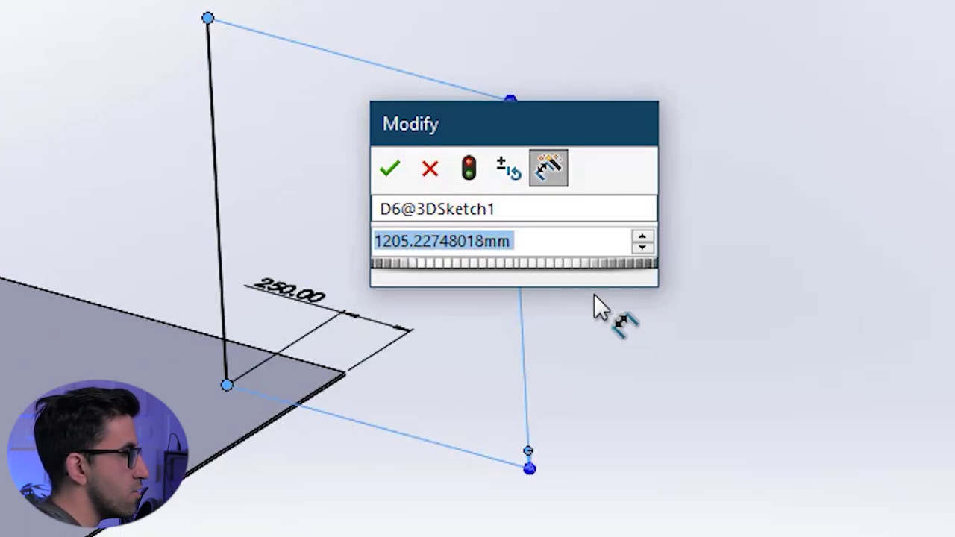
text(2000)
key(Return)
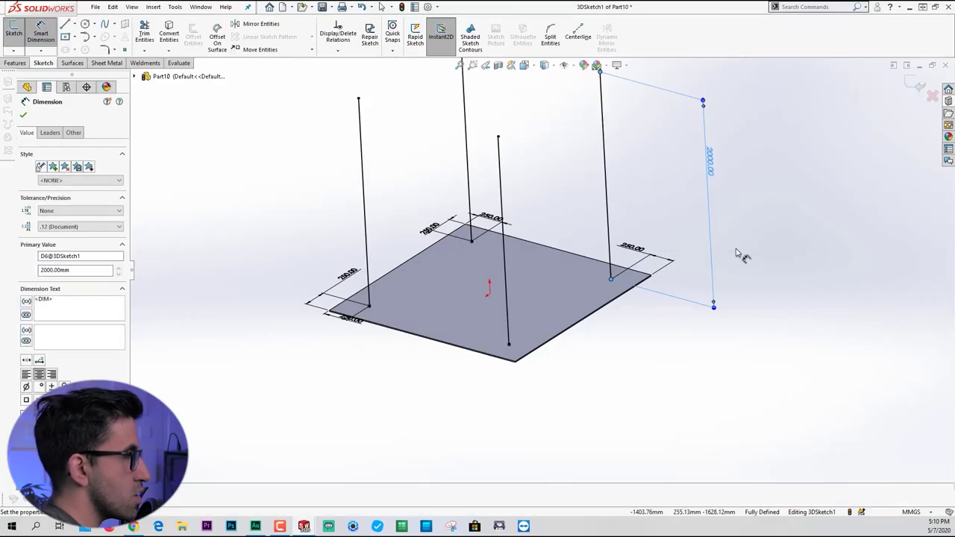
scroll(699, 278, up, 3)
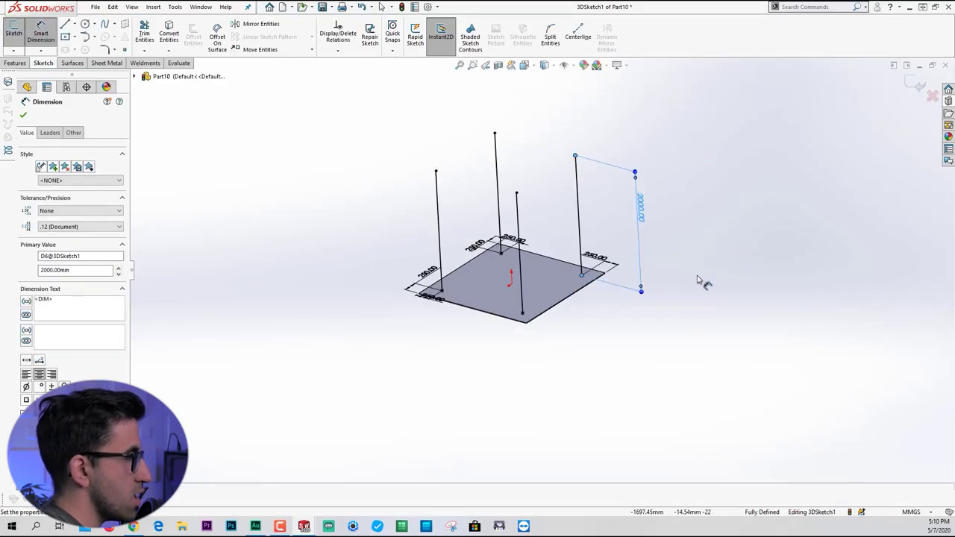
key(Escape)
scroll(486, 112, down, 1)
scroll(596, 220, down, 2)
- Examine the post lines from several angles and switch to the straight front view
middle_drag(565, 273, 492, 235)
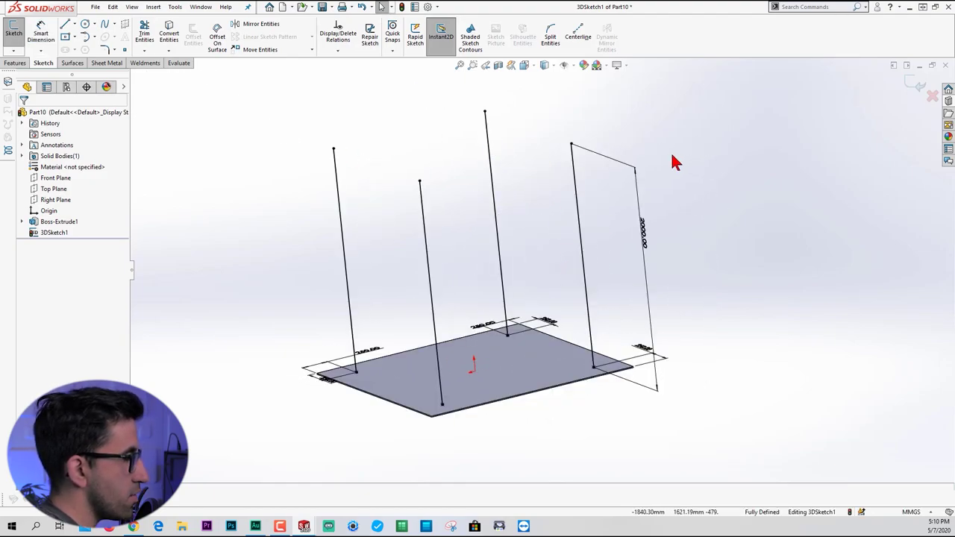
mouse_move(674, 160)
middle_down()
mouse_move(564, 185)
mouse_move(437, 100)
middle_up()
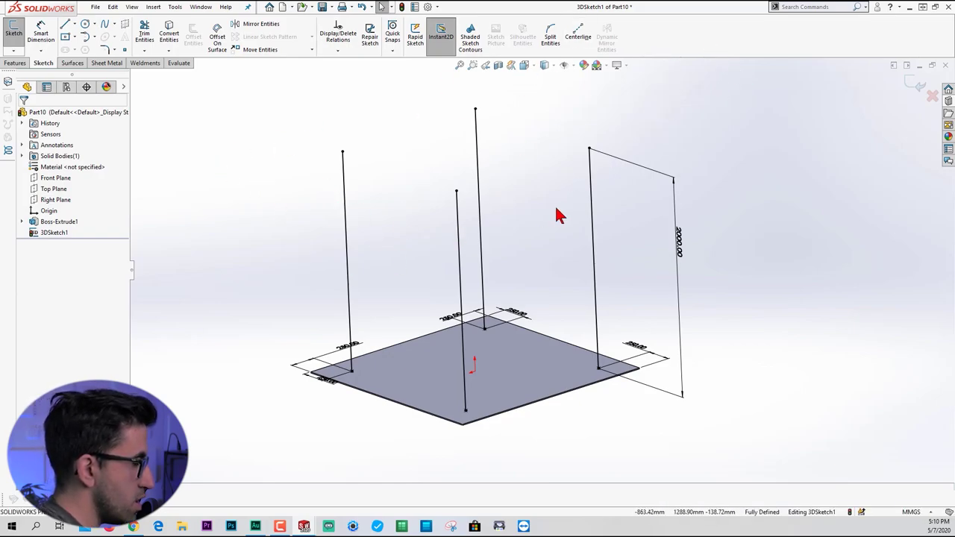
key(space)
click(681, 278)
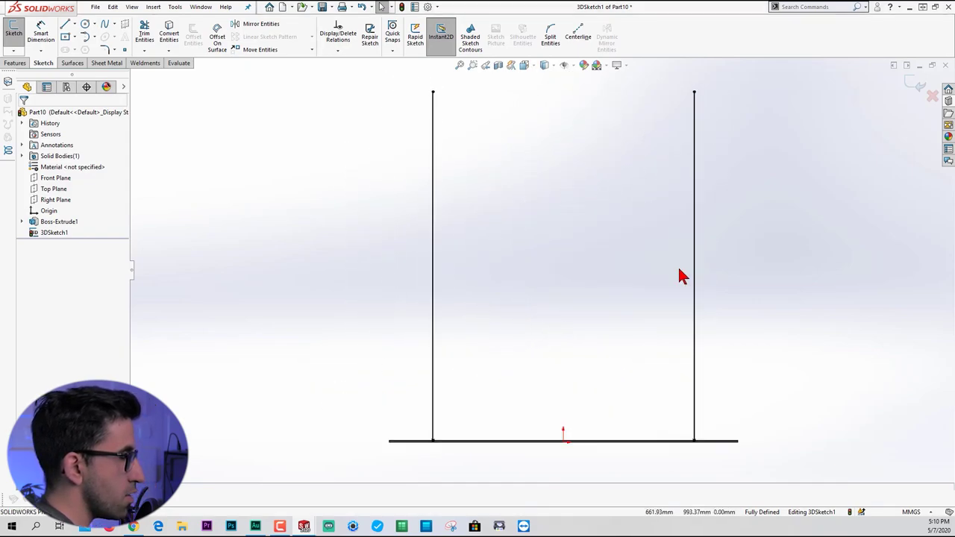
- Draw a horizontal beam line about 2473 mm long above the posts and make it coincident with a front post's top endpoint
key(l)
mouse_move(393, 129)
mouse_down()
mouse_move(682, 108)
mouse_move(695, 128)
mouse_up()
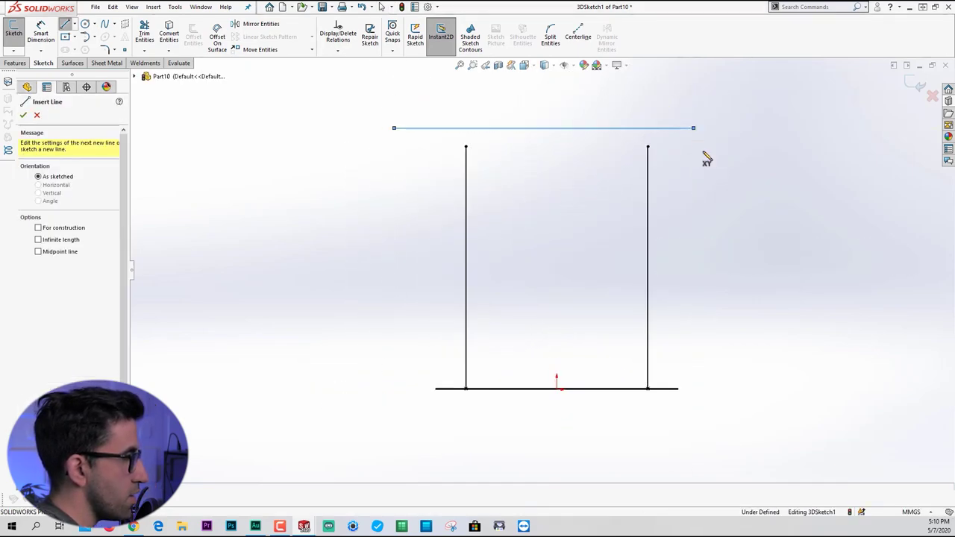
key(Escape)
mouse_move(703, 153)
middle_down()
mouse_move(657, 169)
mouse_move(600, 238)
middle_up()
click(600, 146)
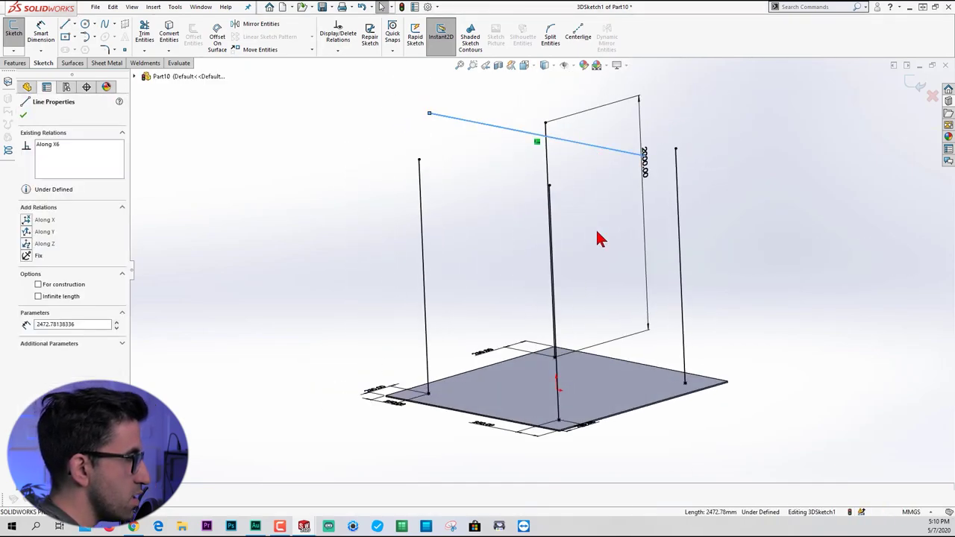
ctrl+click(549, 188)
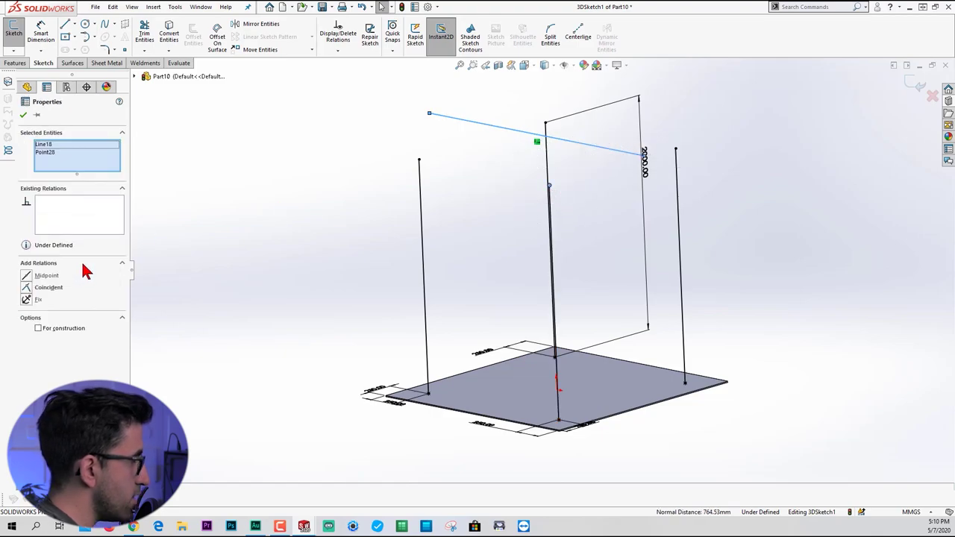
click(27, 288)
- Draw a second beam line about 2925 mm long, make it coincident with a rear post's top endpoint, and constrain it along X
middle_drag(480, 149, 485, 177)
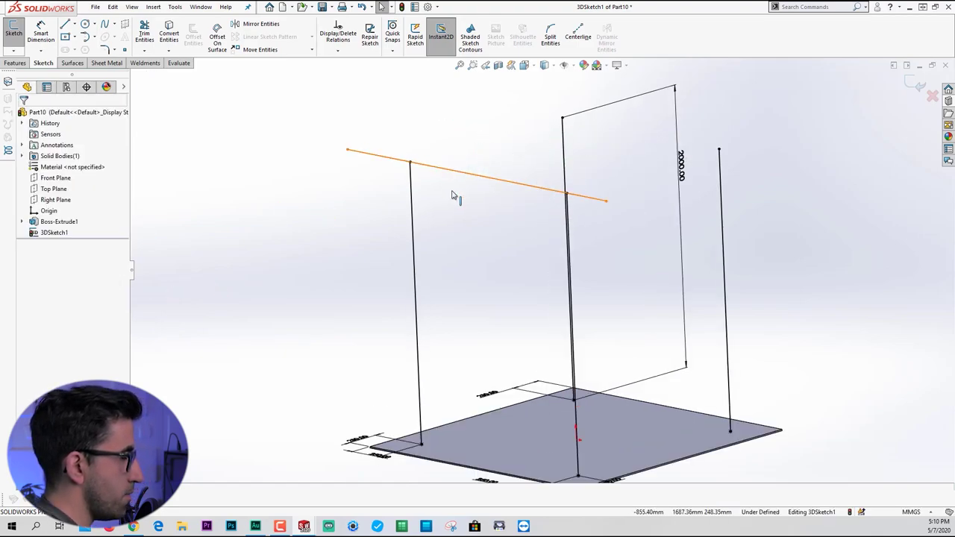
key(l)
click(498, 79)
click(804, 137)
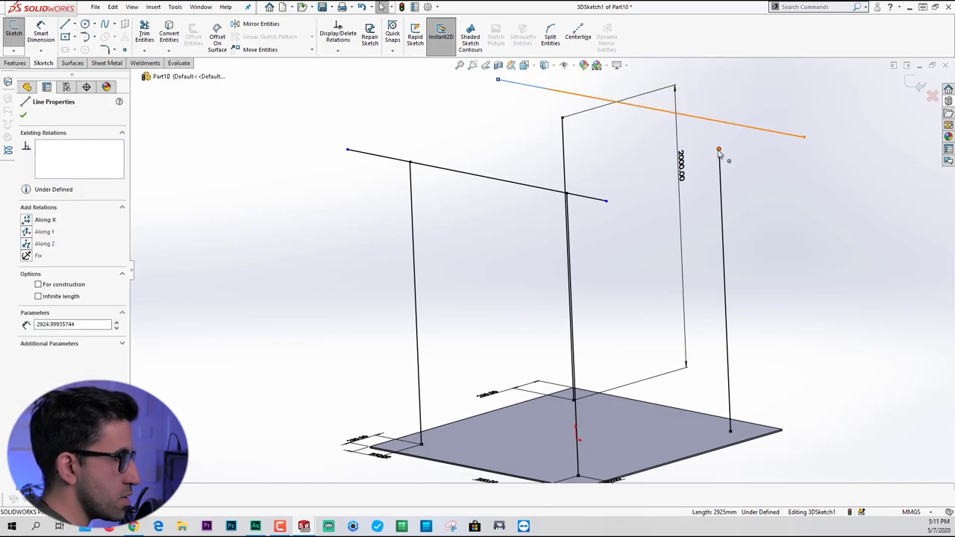
ctrl+click(717, 149)
click(29, 290)
click(199, 309)
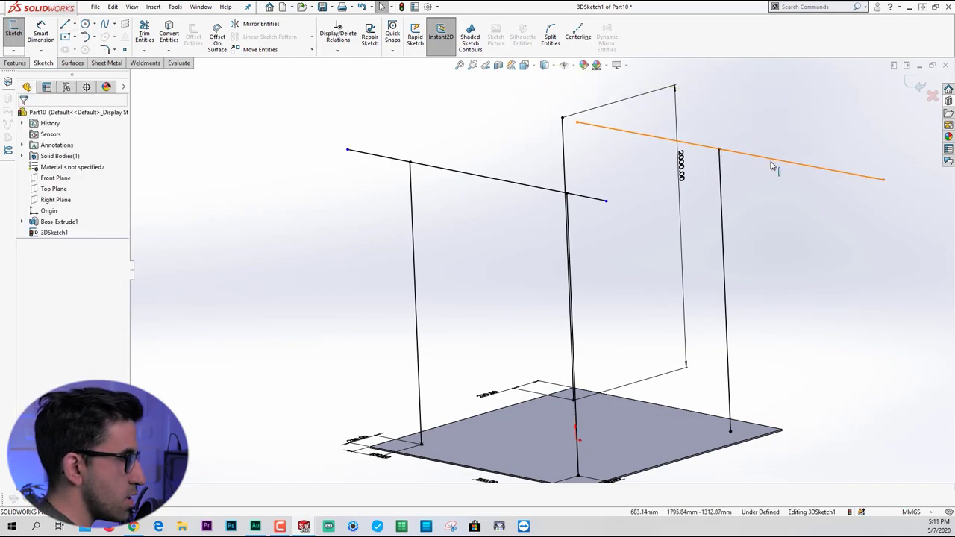
click(772, 162)
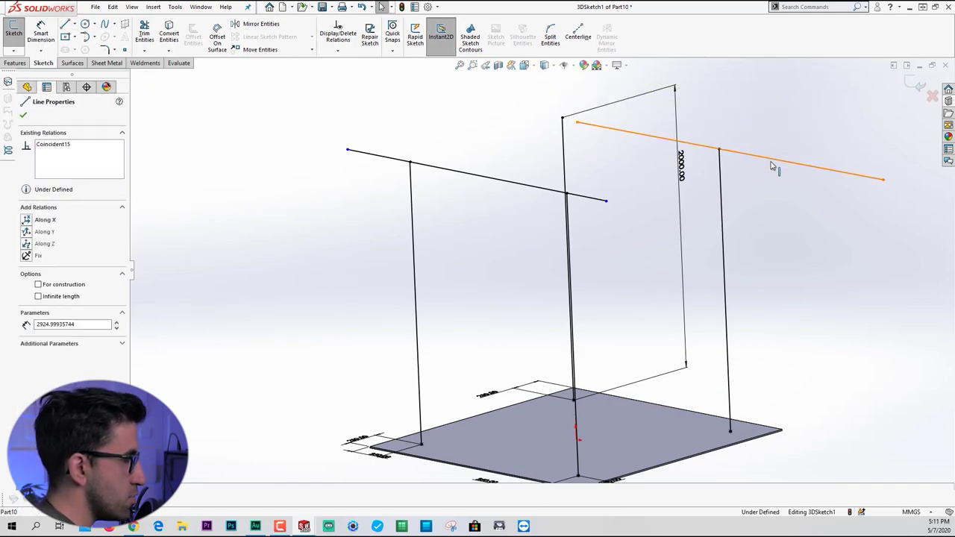
click(26, 219)
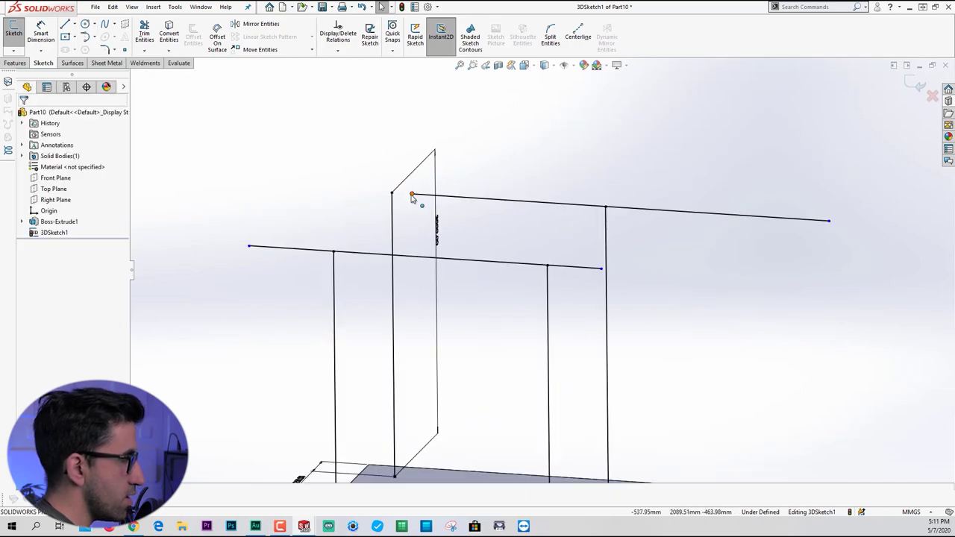
- Extend the rear beam line past its left post and dimension its overhang beyond the right post to 500 mm
drag(411, 194, 290, 186)
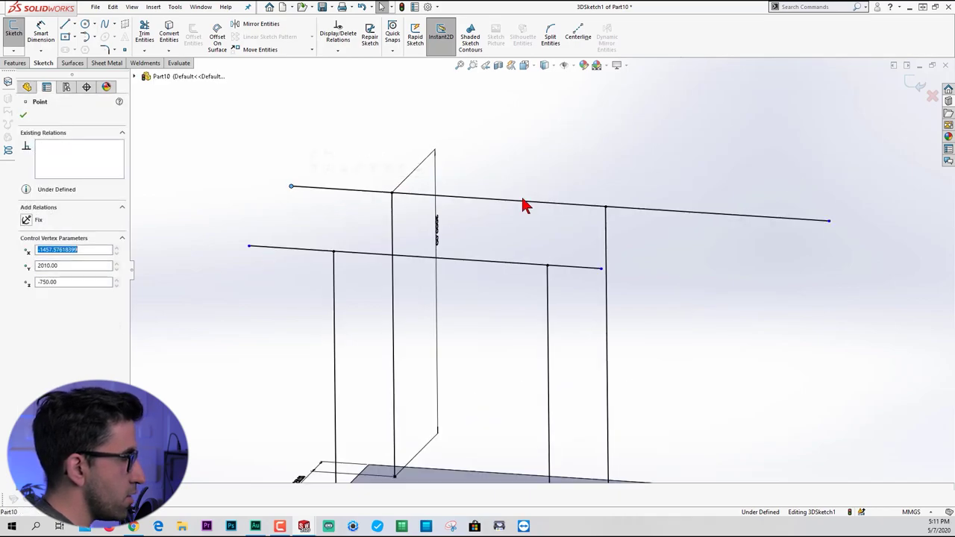
key(d)
scroll(586, 228, up, 2)
click(587, 226)
click(740, 237)
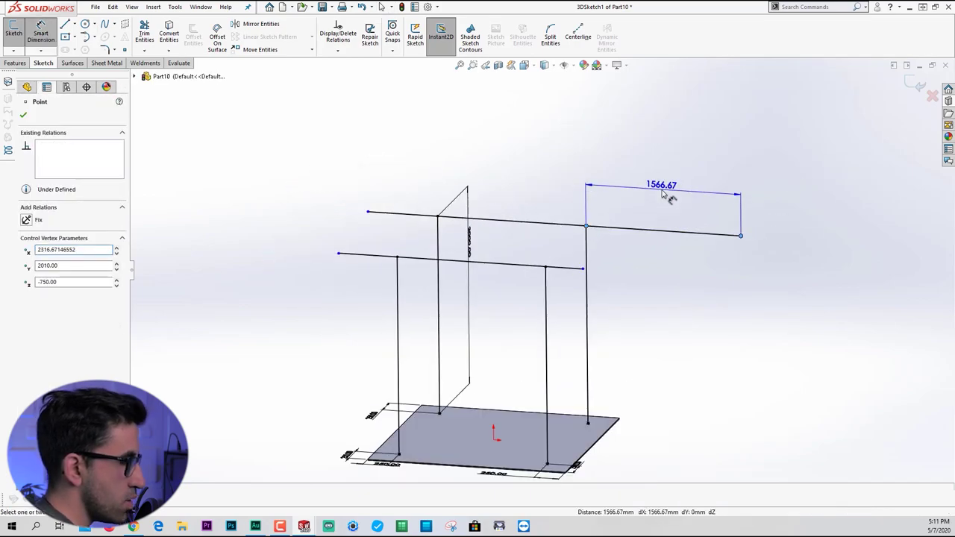
click(669, 198)
text(500)
key(Return)
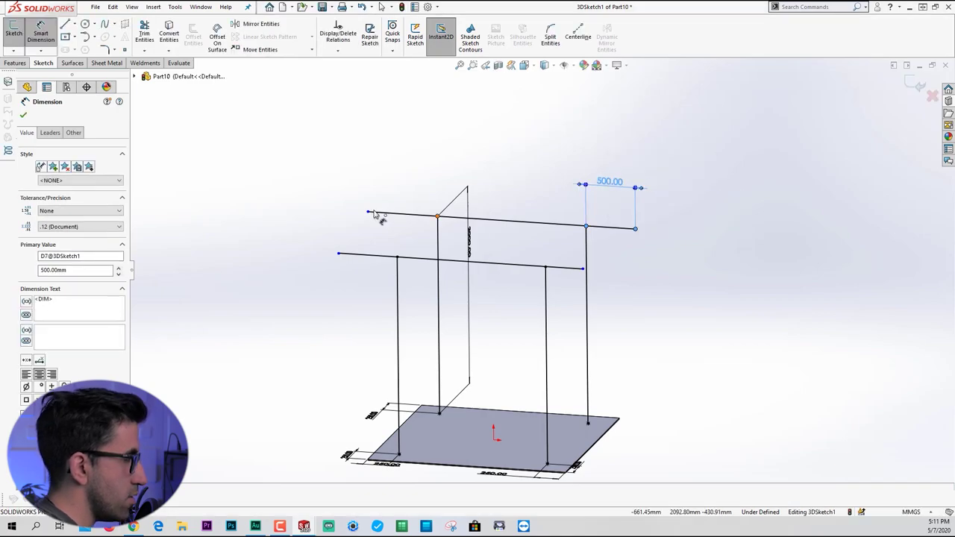
- Dimension the rear beam line's overhang beyond the left post to 500 mm
click(368, 212)
click(438, 217)
click(414, 179)
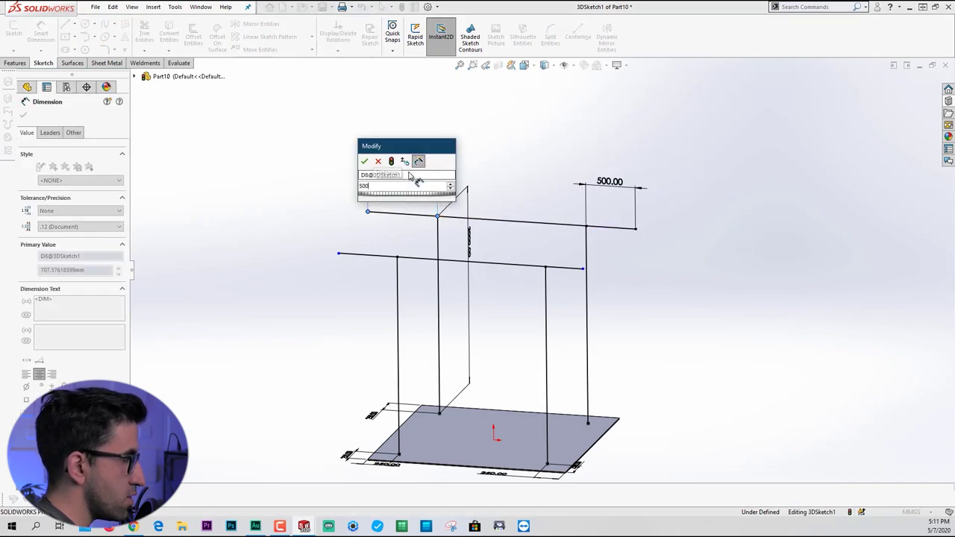
text(500)
key(Return)
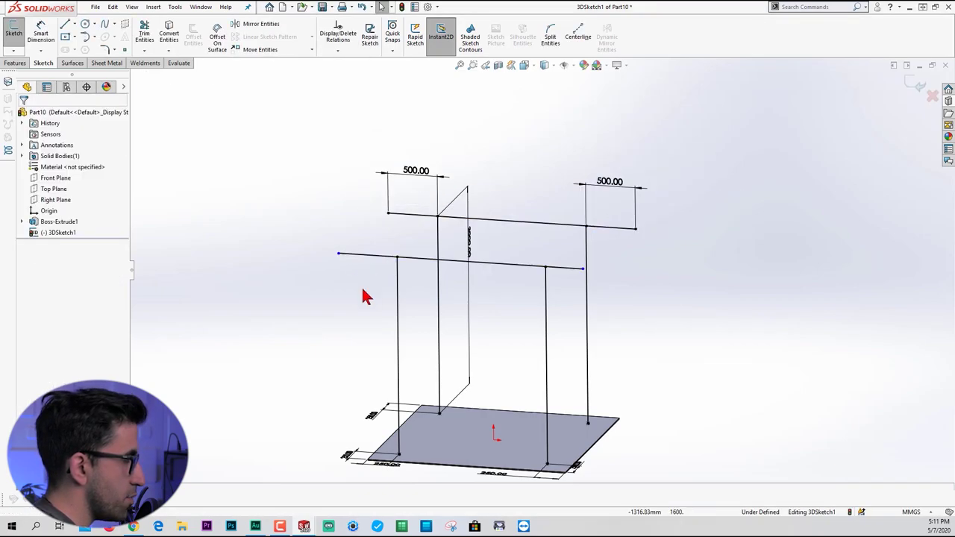
- Align both ends of the front beam line with the matching ends of the rear beam line along Z
click(338, 257)
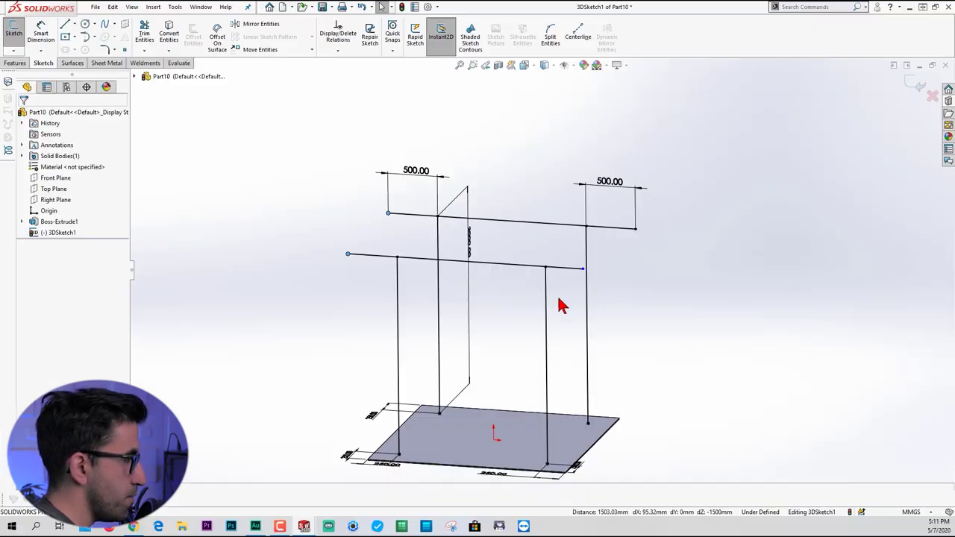
click(635, 229)
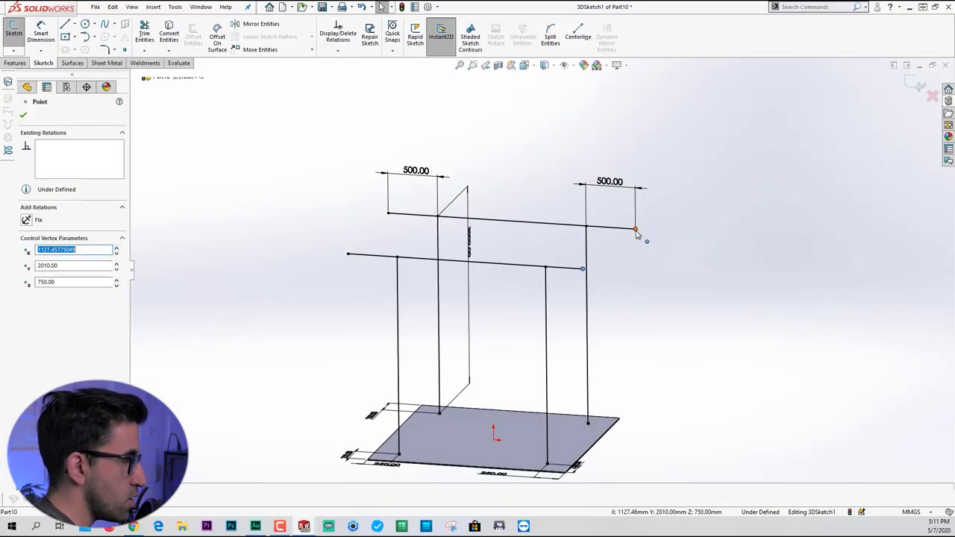
ctrl+click(635, 229)
click(33, 300)
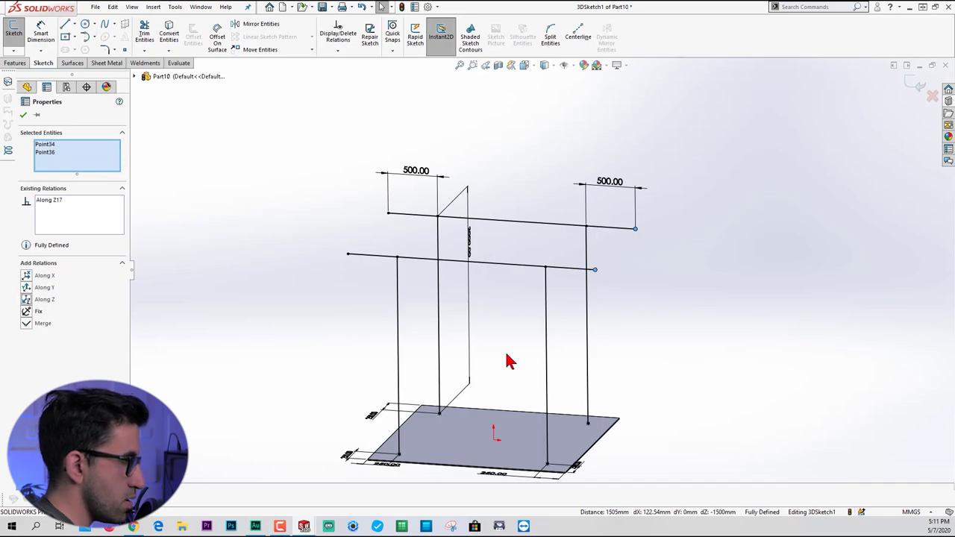
click(757, 277)
- Finish the 3D sketch and enable the Weldments toolset
mouse_move(757, 277)
middle_down()
mouse_move(620, 343)
mouse_move(639, 290)
mouse_move(575, 316)
mouse_move(579, 276)
mouse_move(580, 295)
middle_up()
scroll(545, 305, down, 2)
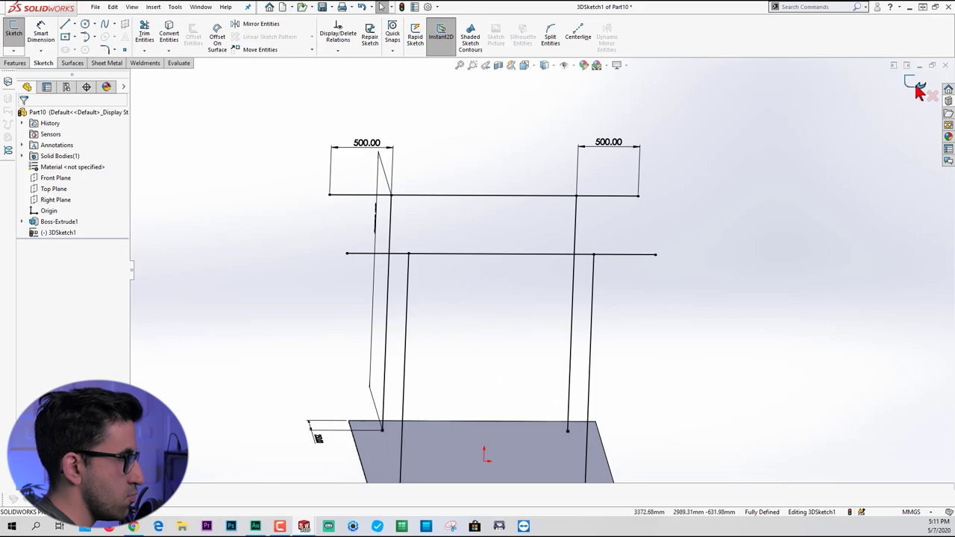
click(917, 82)
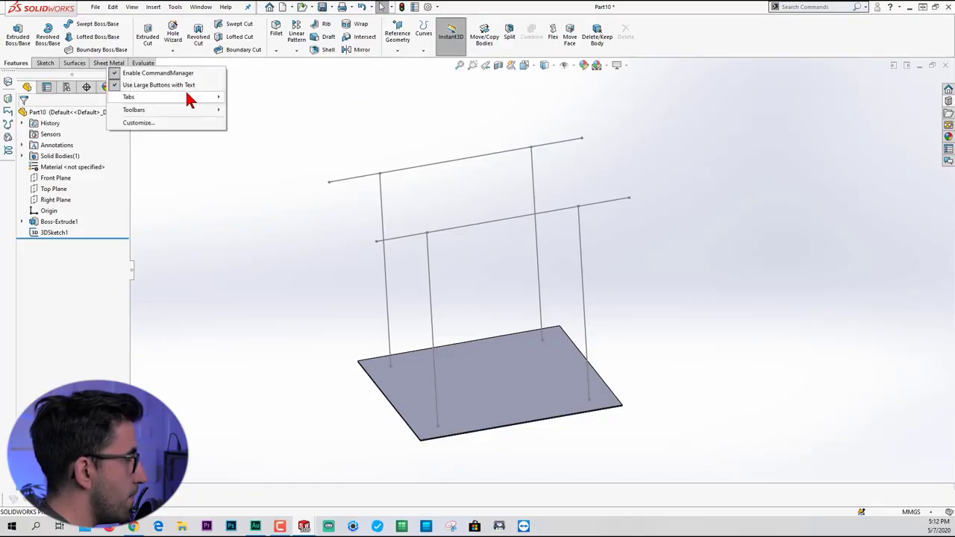
mouse_move(185, 93)
click(274, 170)
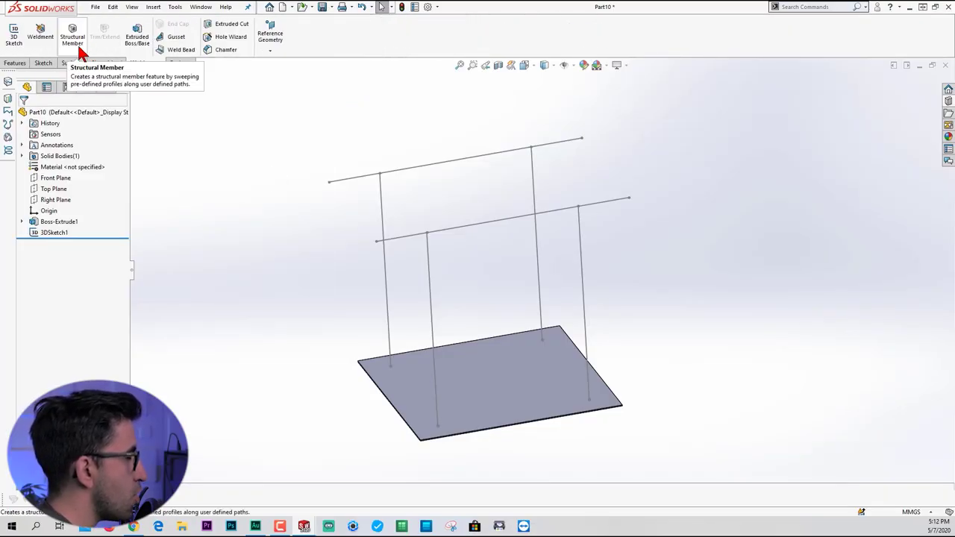
- Start a Structural Member using the iso standard, the sb beam - Configured profile type and size 120 x 12
click(78, 48)
click(77, 186)
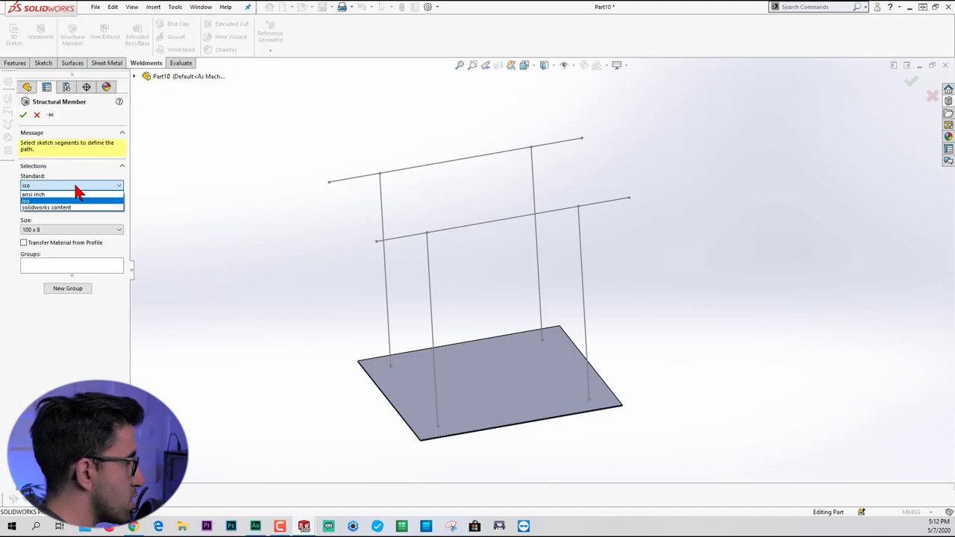
click(47, 201)
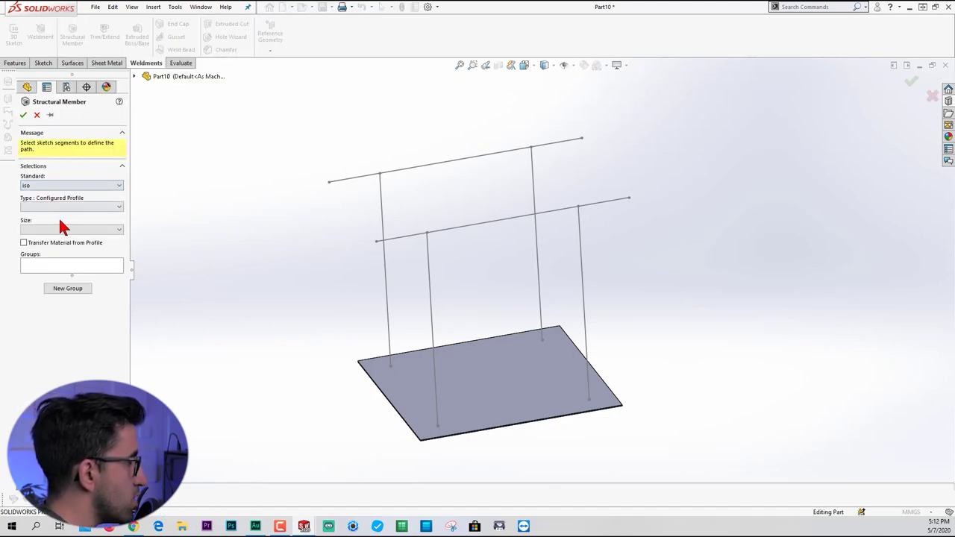
click(54, 207)
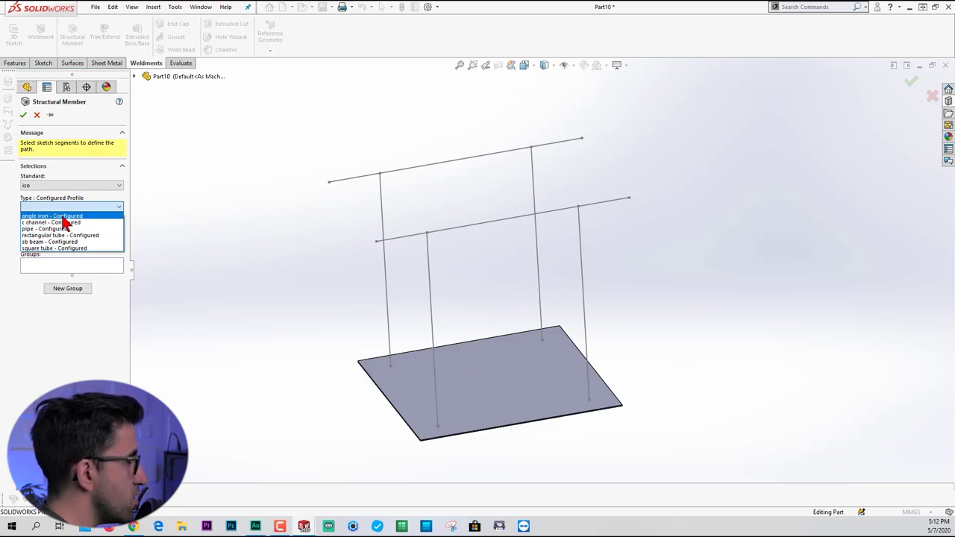
click(49, 242)
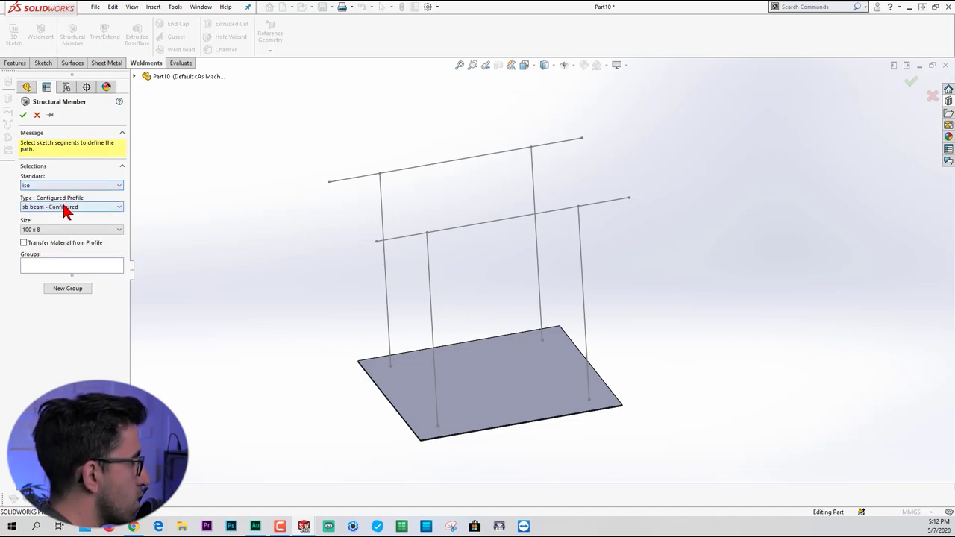
click(45, 231)
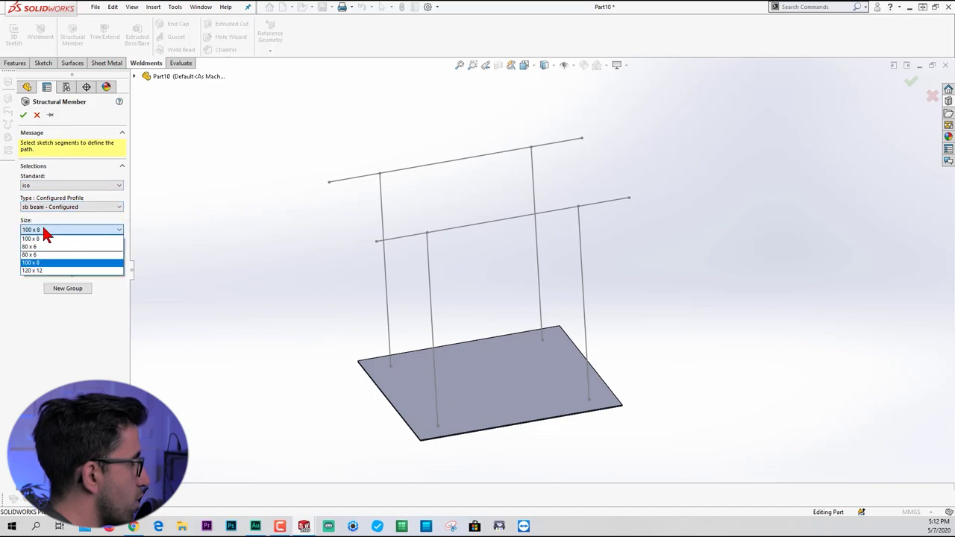
click(47, 272)
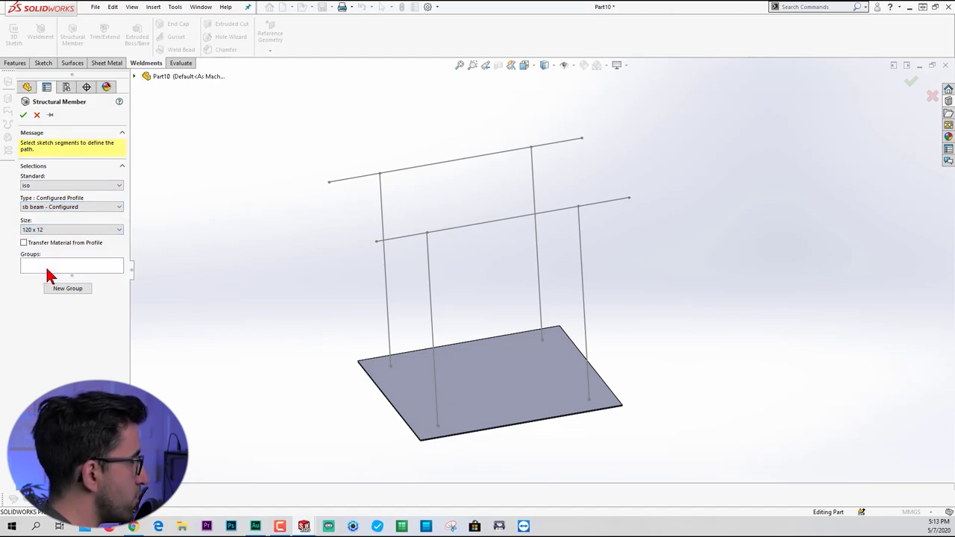
- Assign the four upright post lines as the path segments of the structural member's first group
click(386, 271)
click(431, 272)
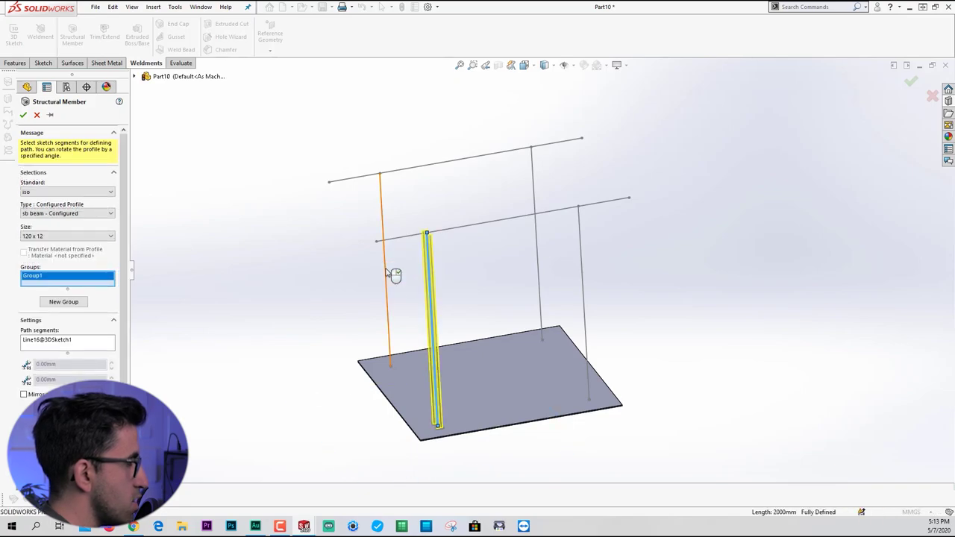
click(538, 255)
click(582, 279)
mouse_move(556, 328)
middle_down()
mouse_move(623, 272)
mouse_move(589, 271)
mouse_move(560, 296)
middle_up()
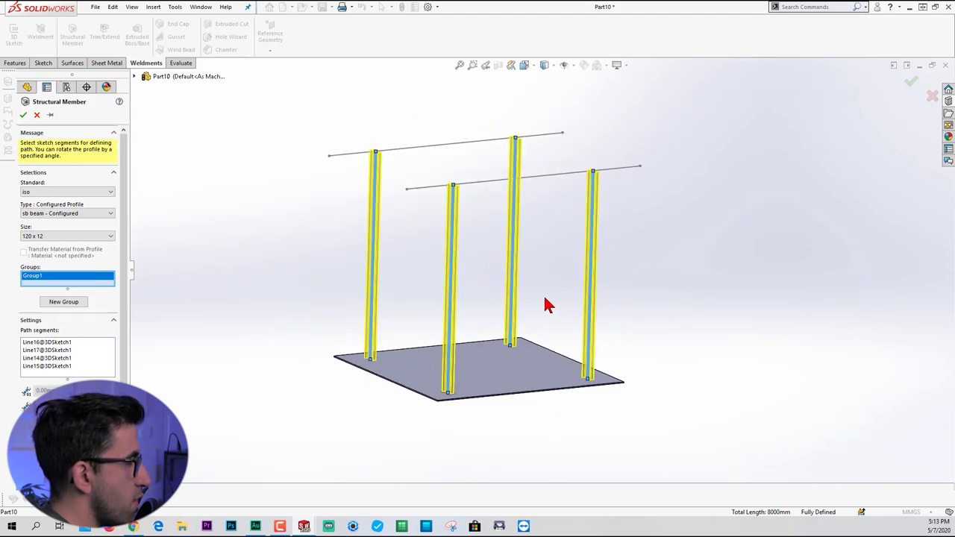
scroll(548, 305, down, 2)
scroll(497, 249, up, 2)
scroll(500, 249, down, 2)
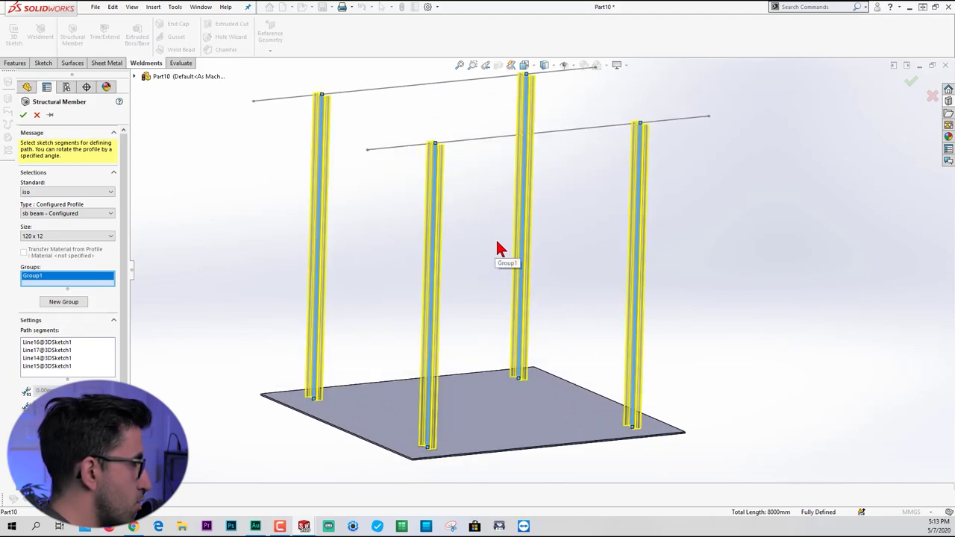
scroll(500, 249, up, 3)
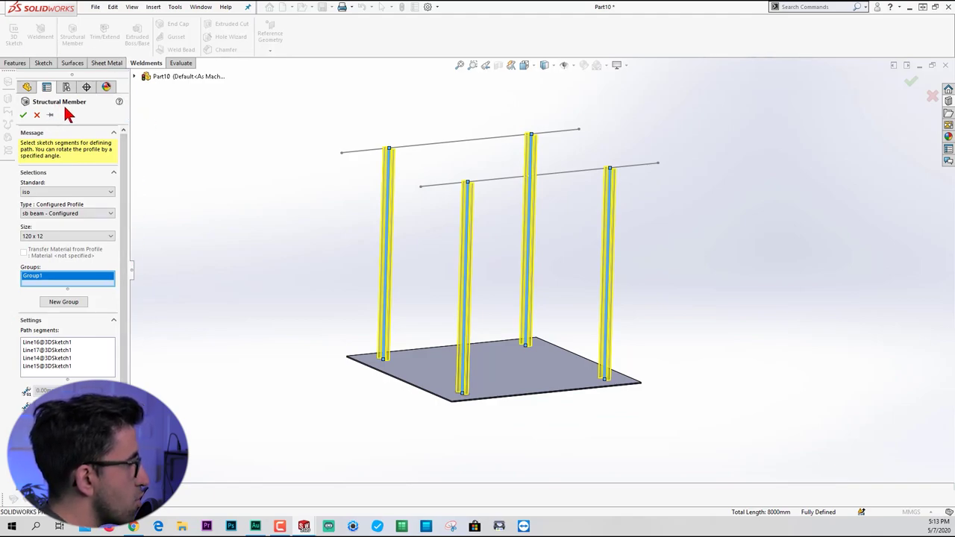
- Create a second structural member group from the two horizontal beam lines
scroll(128, 150, down, 3)
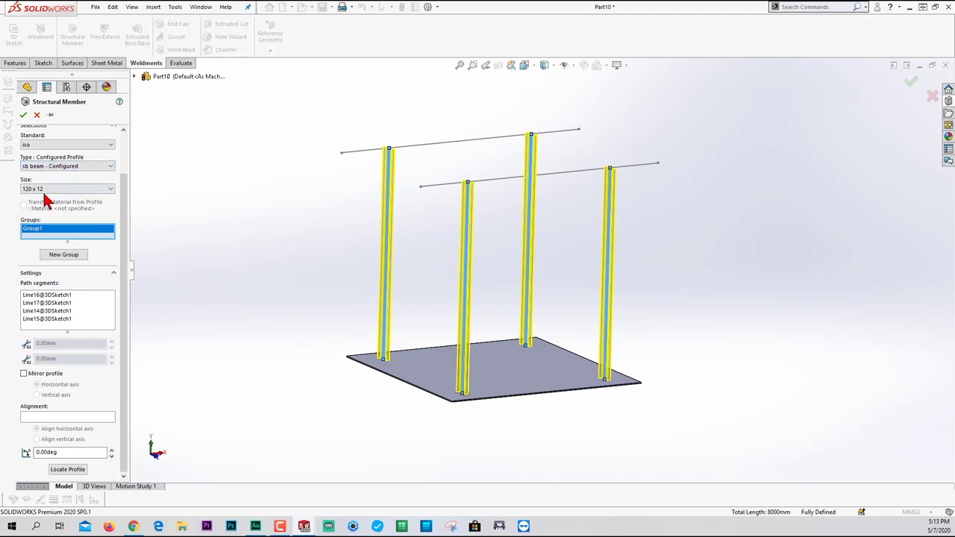
click(63, 257)
click(478, 138)
click(507, 178)
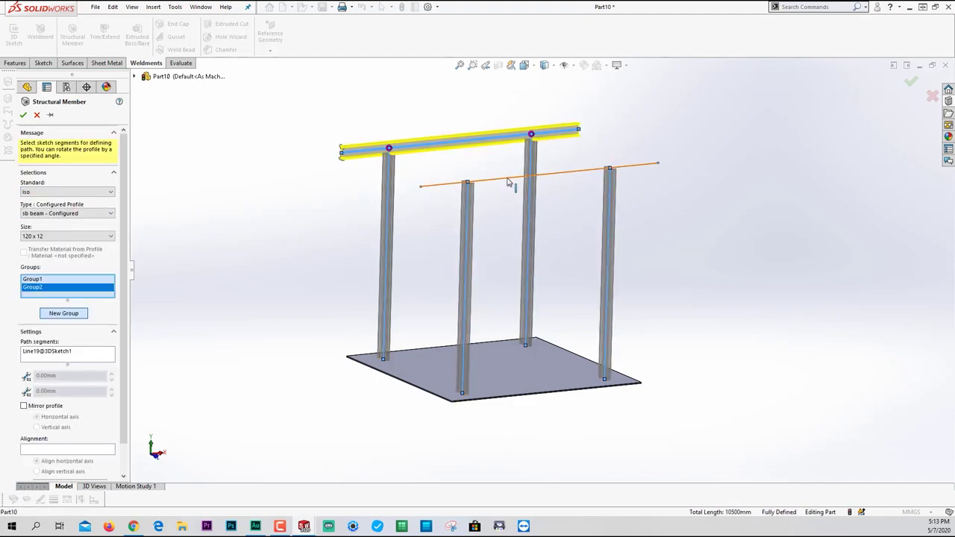
- Mirror the beam group's profile about the horizontal axis and inspect the front beam's end section
scroll(559, 174, down, 2)
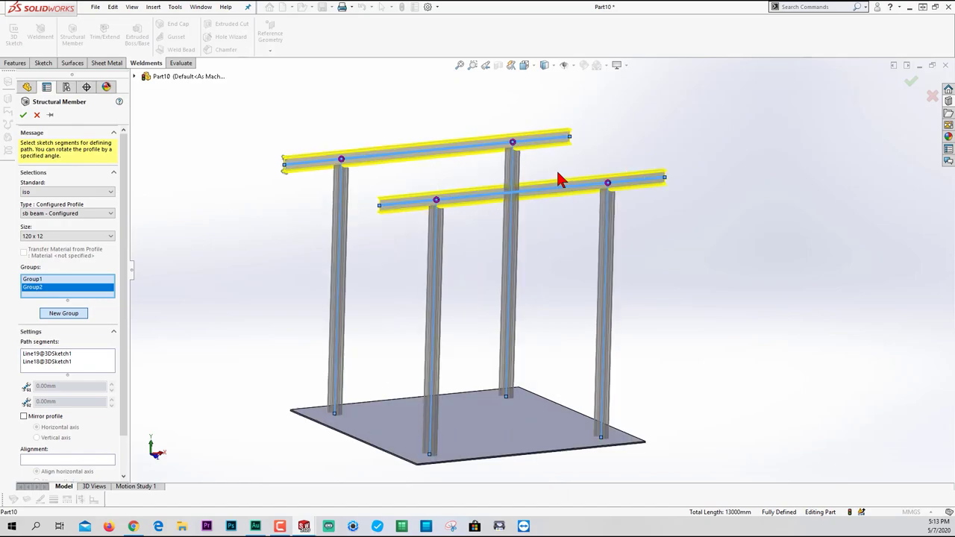
scroll(365, 227, up, 3)
scroll(125, 302, down, 2)
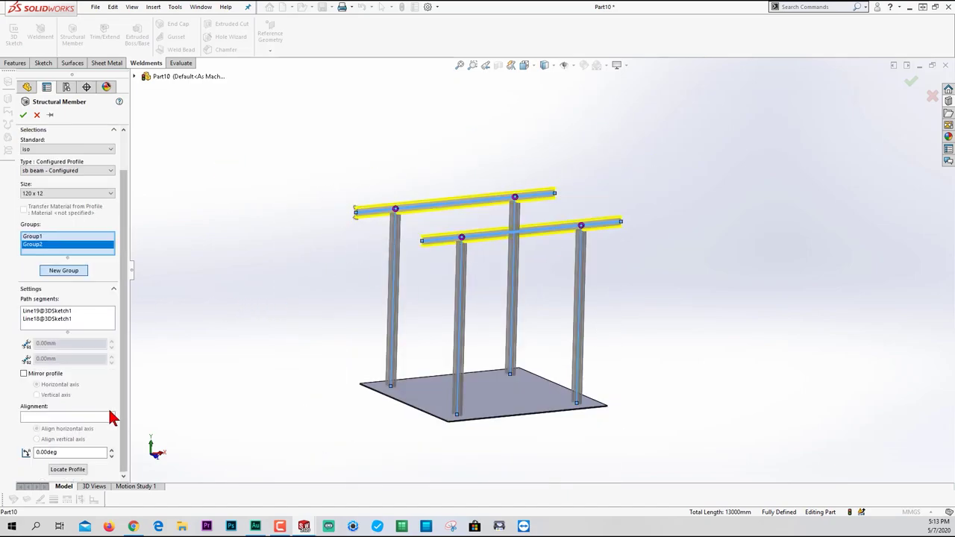
click(31, 376)
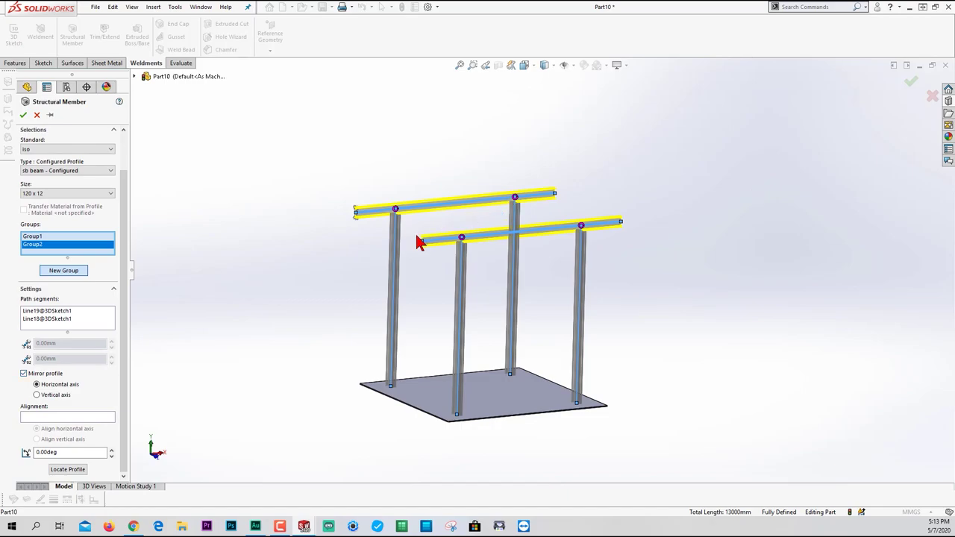
scroll(419, 242, down, 5)
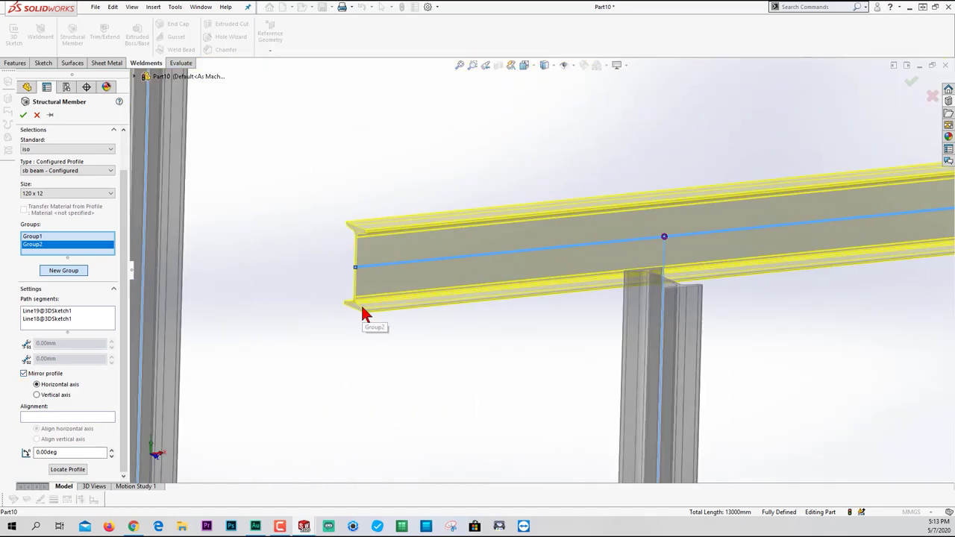
- Turn off profile mirroring for the beam group and view both top beams
click(32, 375)
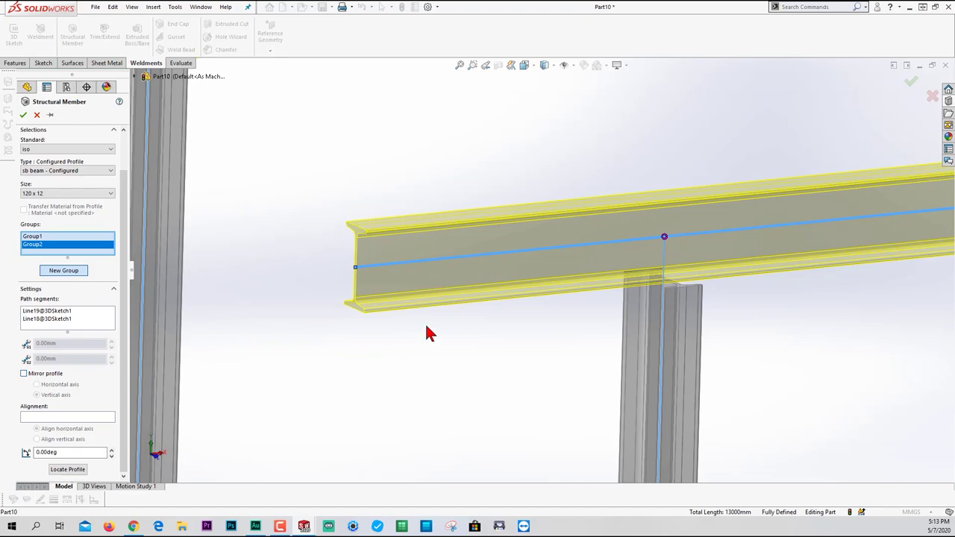
scroll(426, 331, up, 5)
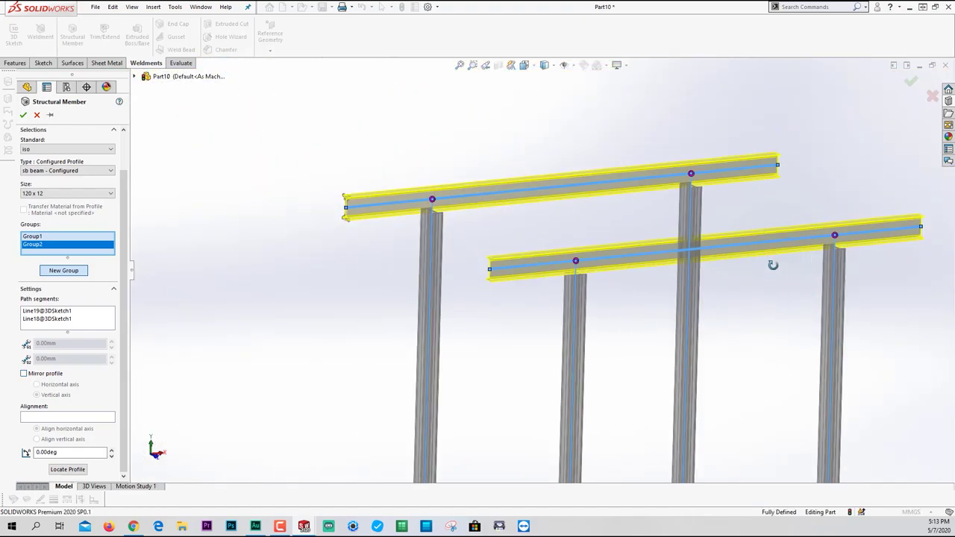
middle_drag(772, 264, 554, 338)
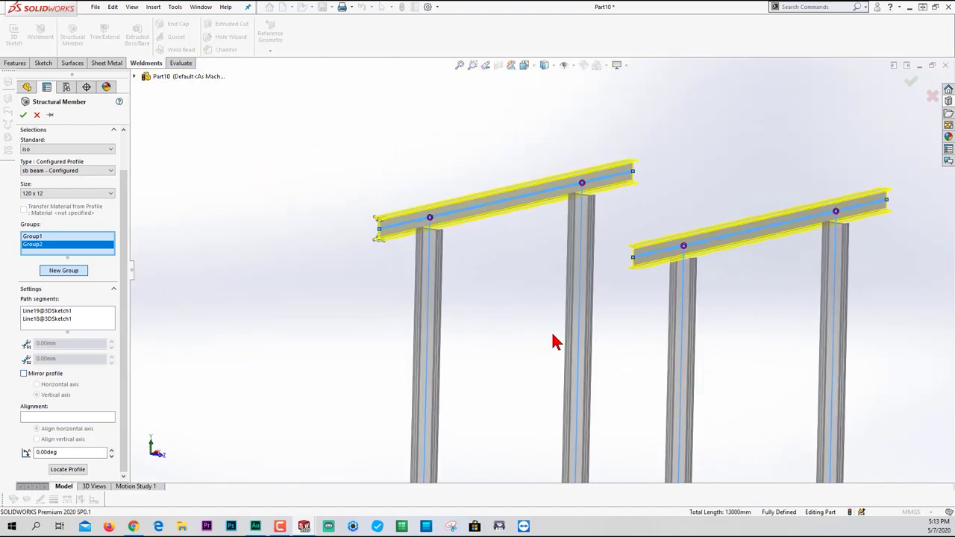
- Locate the beam group's profile and try moving its pierce point to a point on the upper flange
click(67, 469)
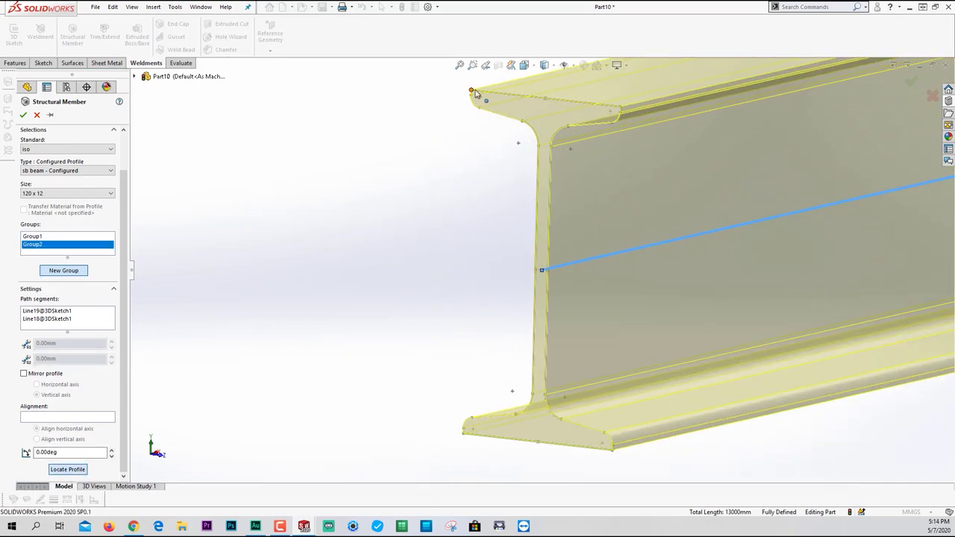
scroll(635, 258, up, 8)
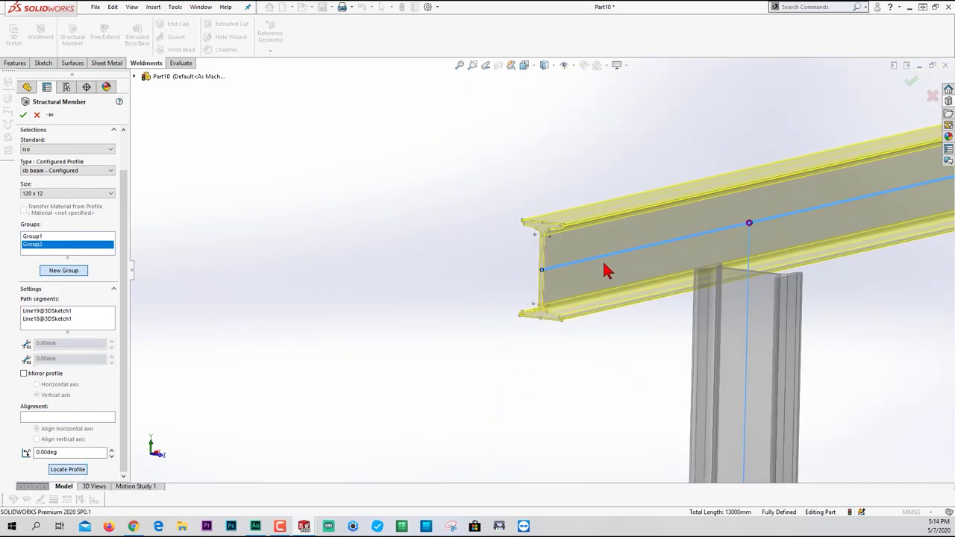
scroll(603, 271, down, 3)
scroll(458, 310, down, 3)
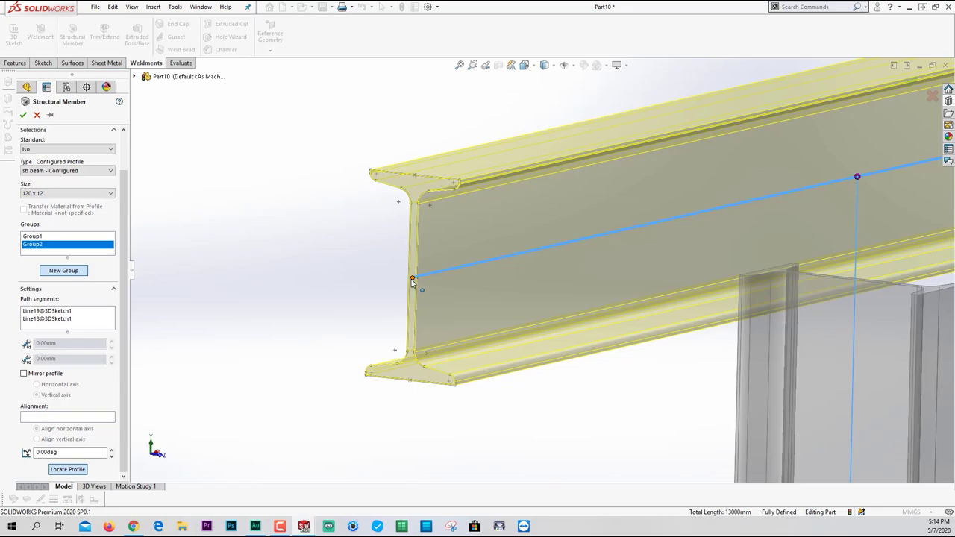
click(65, 470)
click(520, 136)
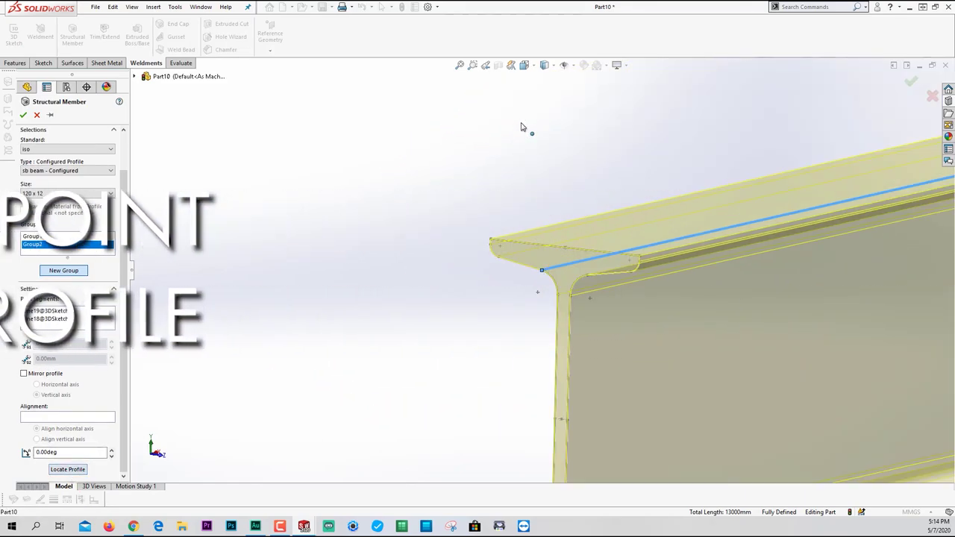
middle_drag(526, 241, 696, 245)
scroll(675, 276, down, 5)
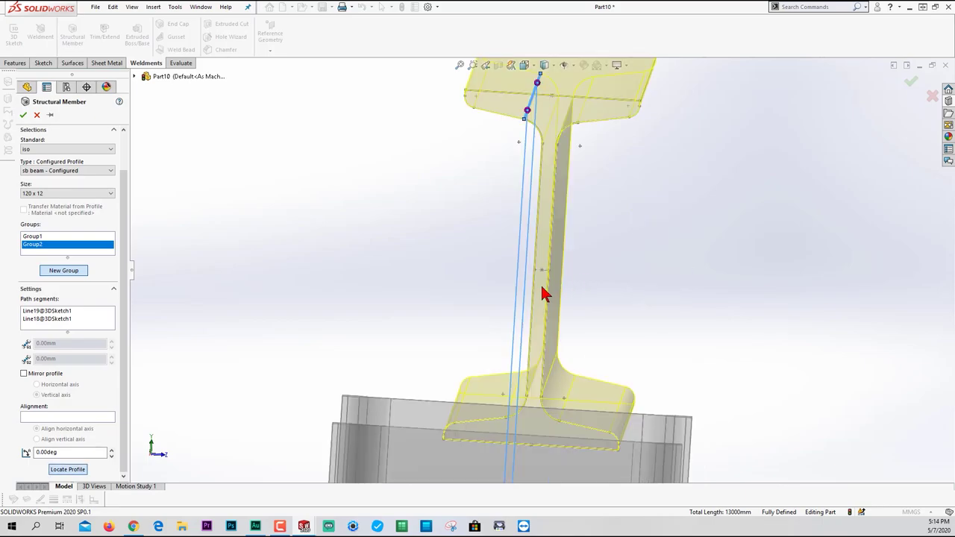
scroll(542, 274, down, 3)
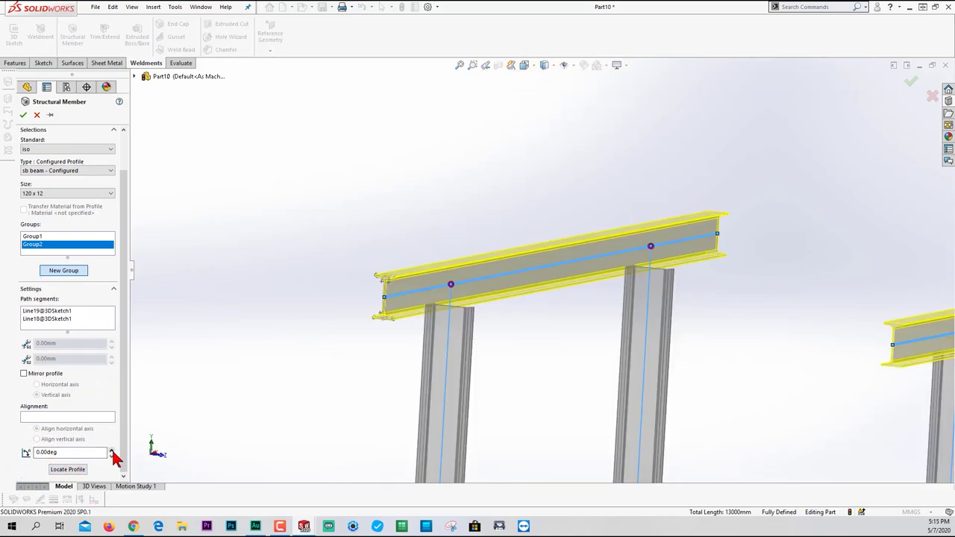
- Raise the beam group's rotation angle gradually to 50 degrees and inspect the tilted profile
click(111, 449)
click(111, 449)
click(112, 450)
click(111, 450)
click(111, 449)
click(111, 450)
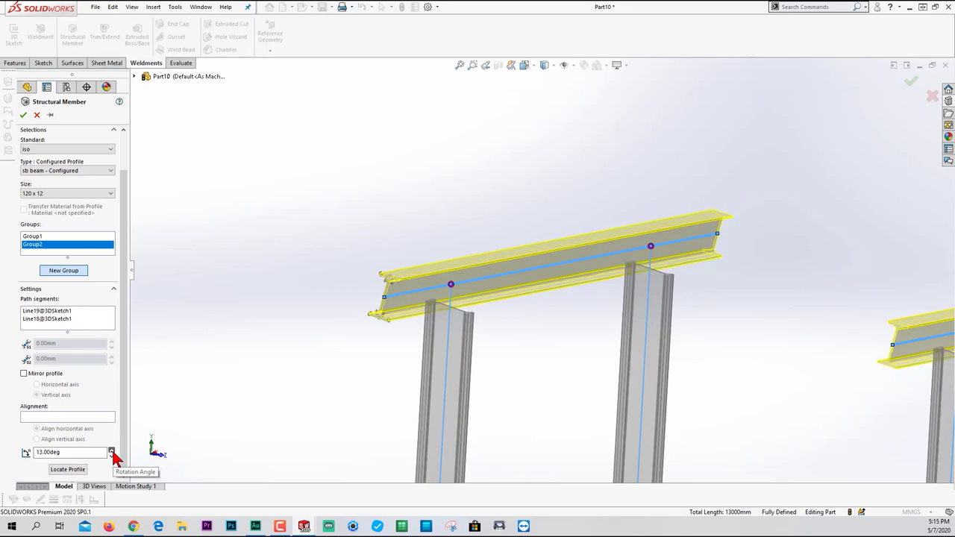
click(111, 450)
click(111, 449)
click(111, 450)
click(111, 449)
click(112, 450)
click(111, 449)
click(111, 450)
click(111, 450)
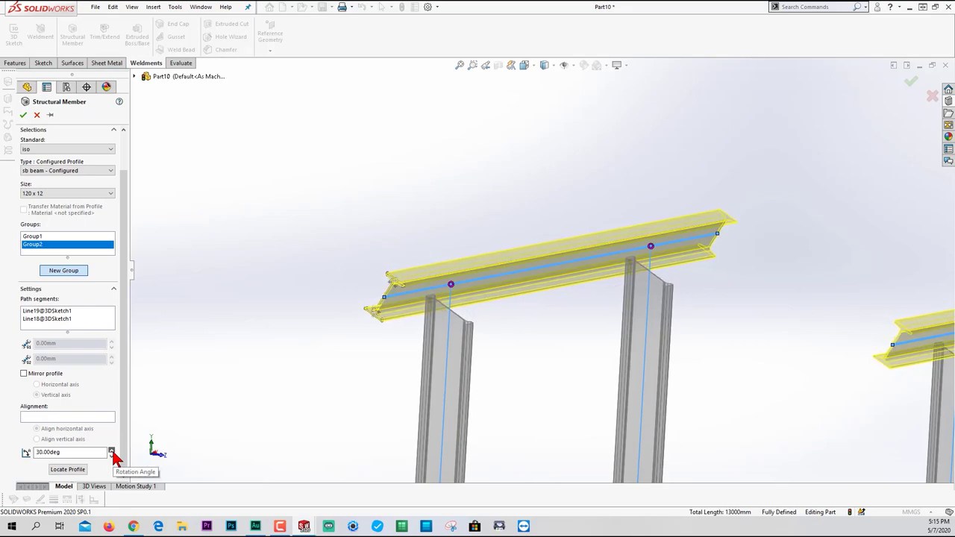
click(111, 450)
click(111, 450)
click(111, 449)
click(111, 450)
click(112, 450)
click(111, 450)
click(111, 449)
click(111, 450)
click(111, 450)
click(111, 449)
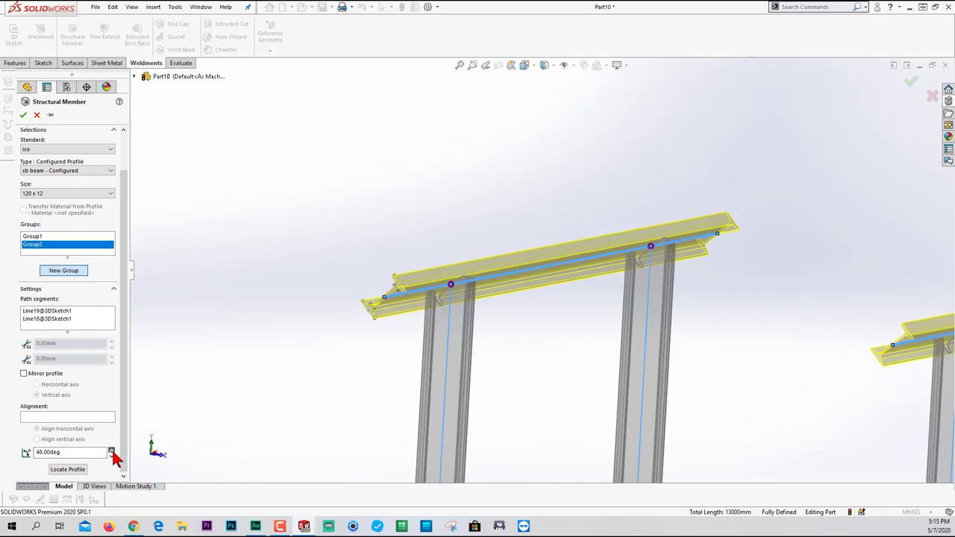
scroll(610, 275, down, 4)
scroll(558, 255, up, 1)
scroll(543, 264, up, 1)
middle_drag(249, 318, 539, 266)
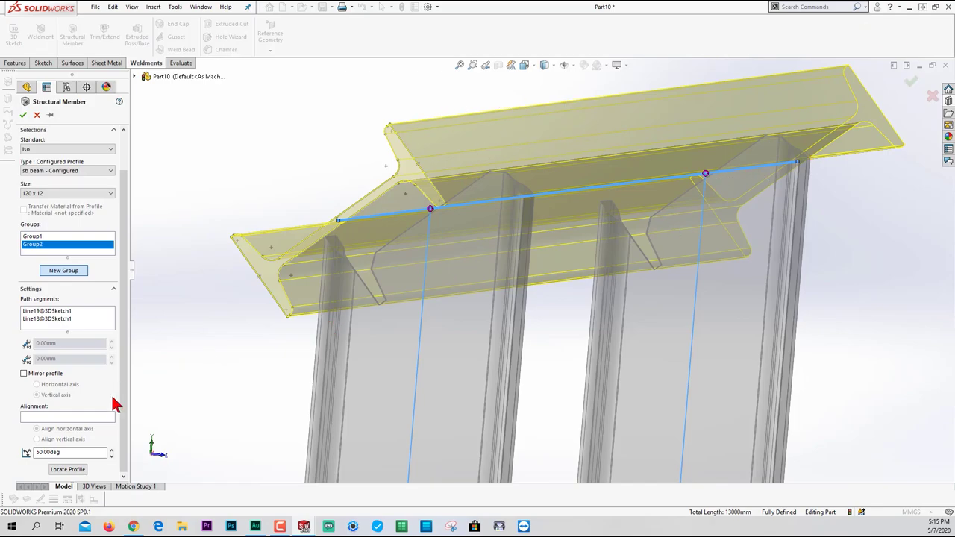
- Set the beam group's rotation angle to 90 degrees and check both beams
double_click(84, 452)
text(90)
key(Return)
mouse_move(442, 255)
middle_down()
mouse_move(454, 243)
mouse_move(448, 262)
middle_up()
scroll(544, 282, up, 5)
scroll(682, 311, down, 5)
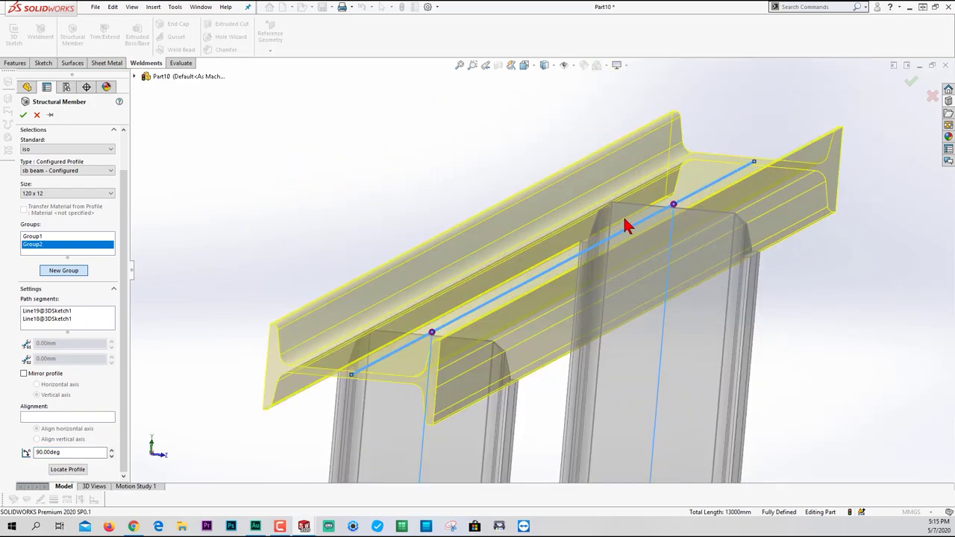
scroll(626, 246, up, 5)
middle_drag(458, 279, 440, 286)
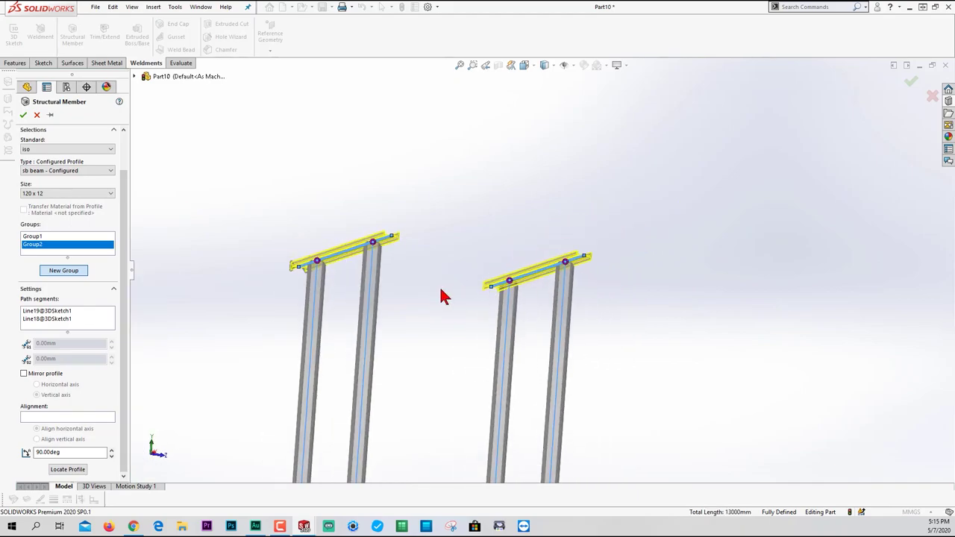
scroll(431, 288, down, 2)
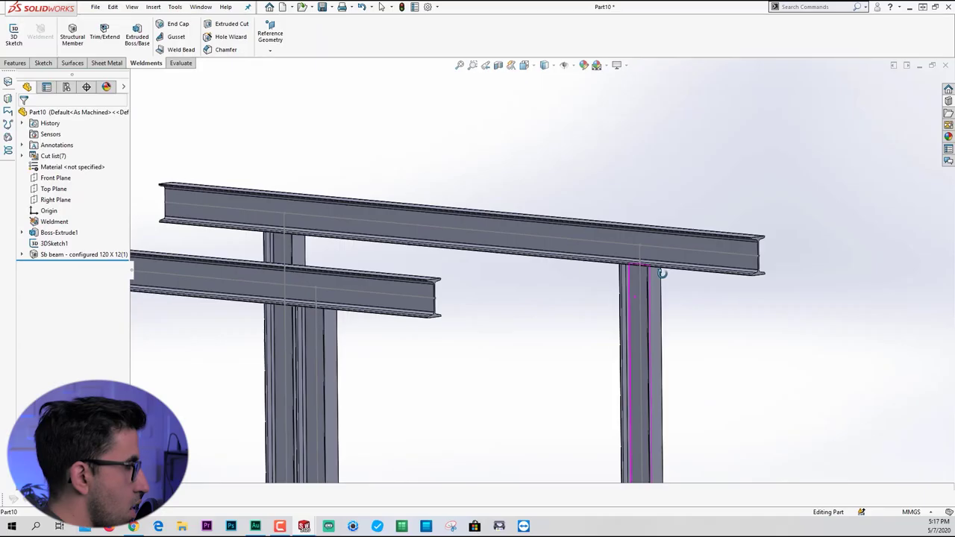
- Start a new 3D sketch and draw a line about 1915 mm long along Z, above and across both top beams
scroll(549, 306, up, 3)
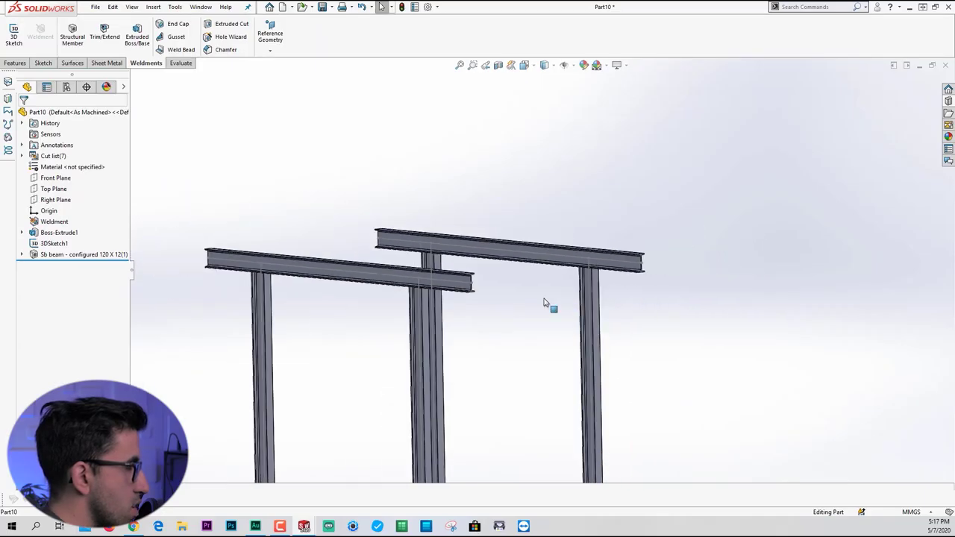
scroll(462, 278, down, 3)
scroll(544, 284, up, 3)
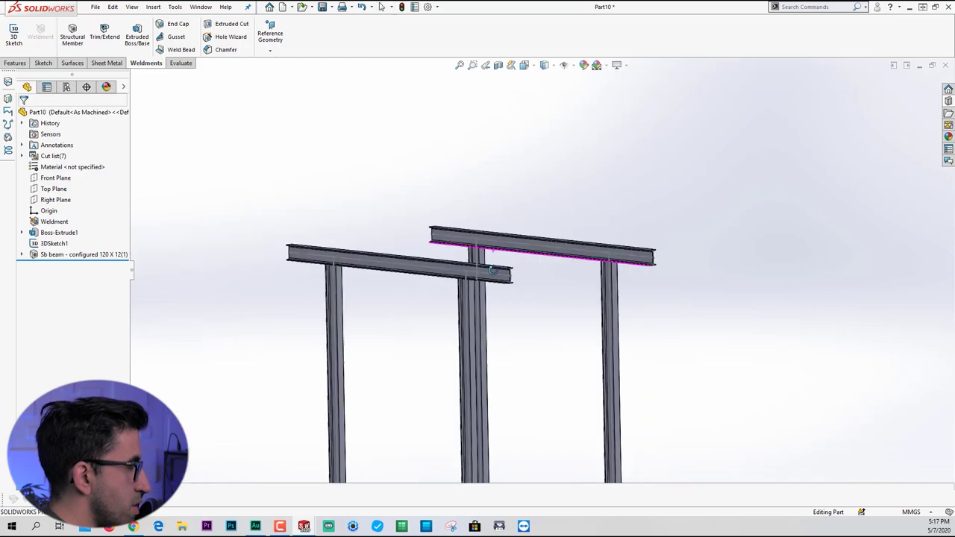
middle_drag(543, 284, 534, 319)
scroll(567, 227, down, 2)
middle_drag(567, 227, 534, 227)
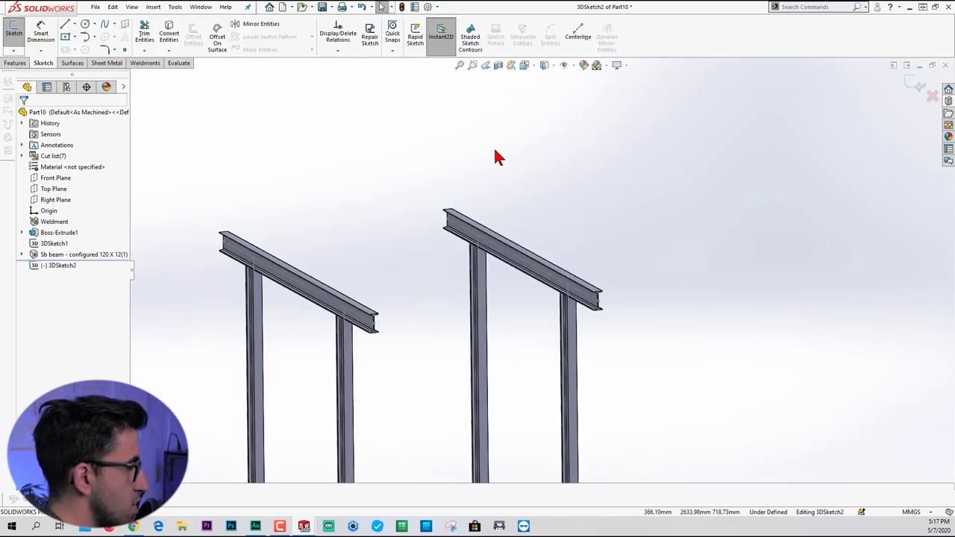
key(space)
click(614, 243)
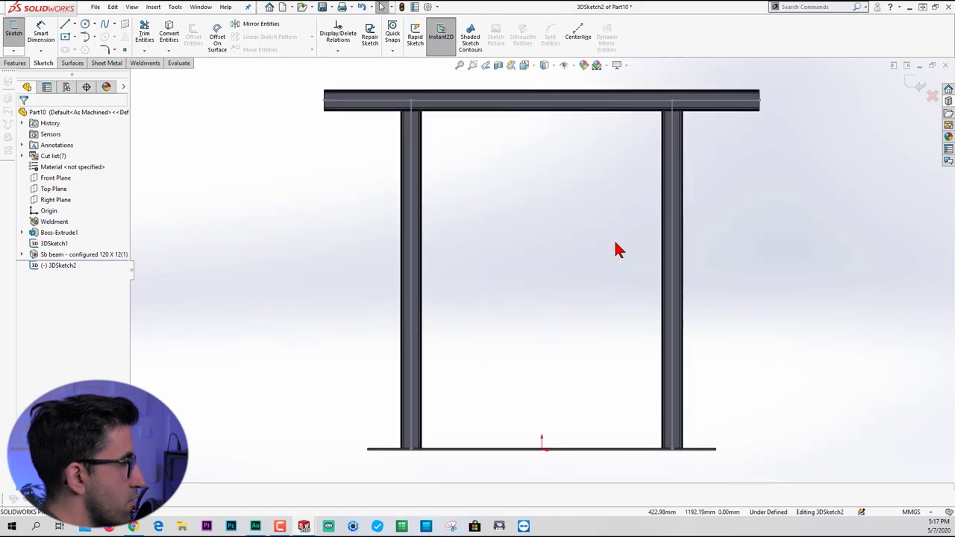
key(ctrl+3)
scroll(605, 216, up, 3)
scroll(601, 201, down, 6)
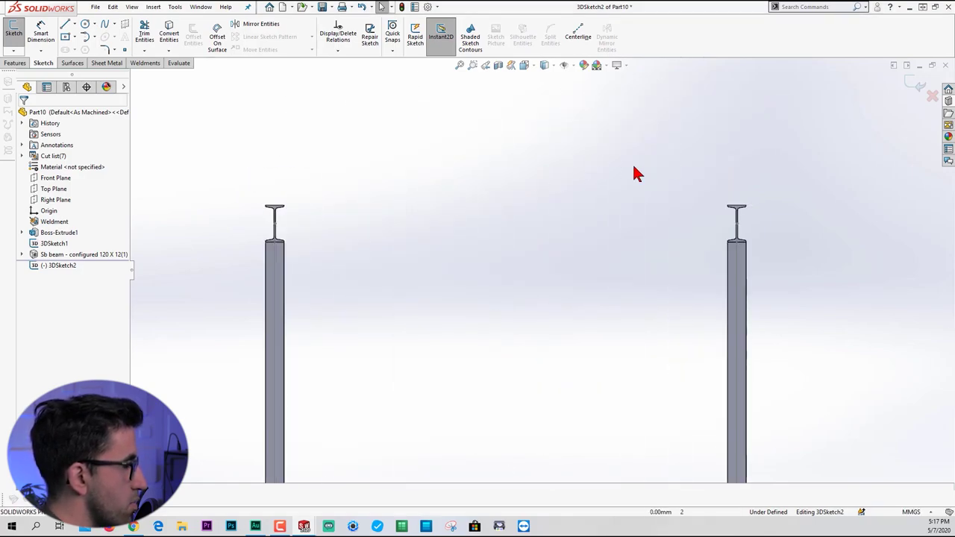
click(217, 187)
click(807, 187)
key(Escape)
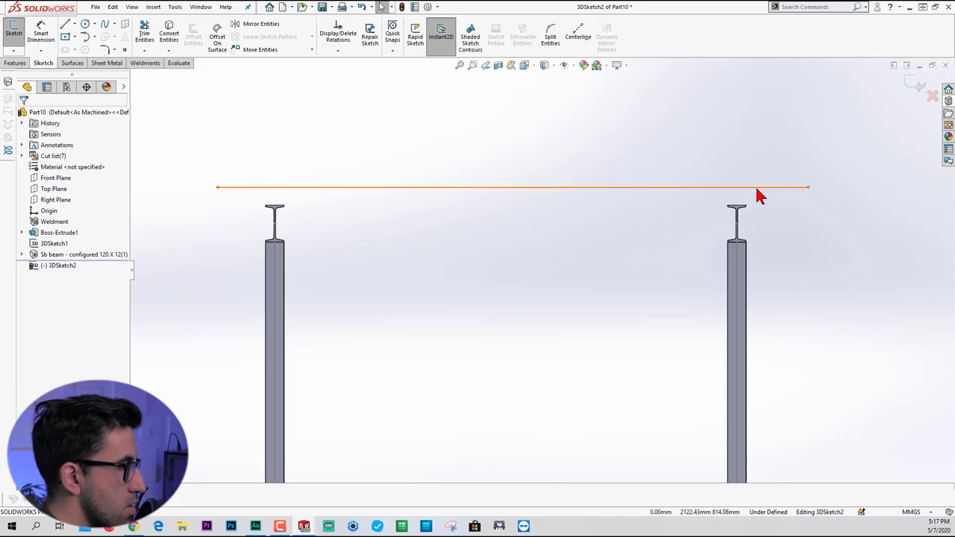
- Make the cross line coincident with the outer top corner of one beam's upper flange
click(756, 187)
click(747, 208)
click(742, 199)
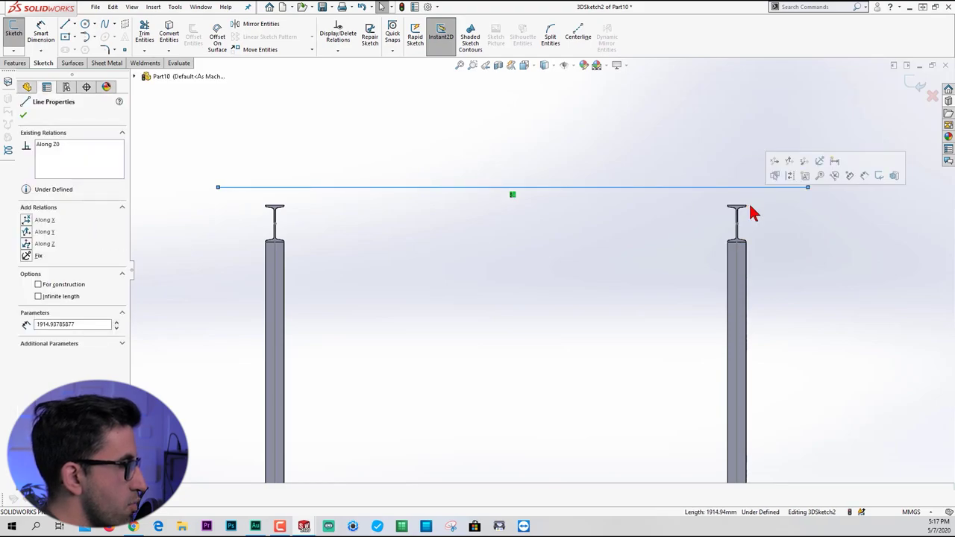
scroll(749, 211, down, 4)
scroll(660, 248, down, 2)
ctrl+click(534, 270)
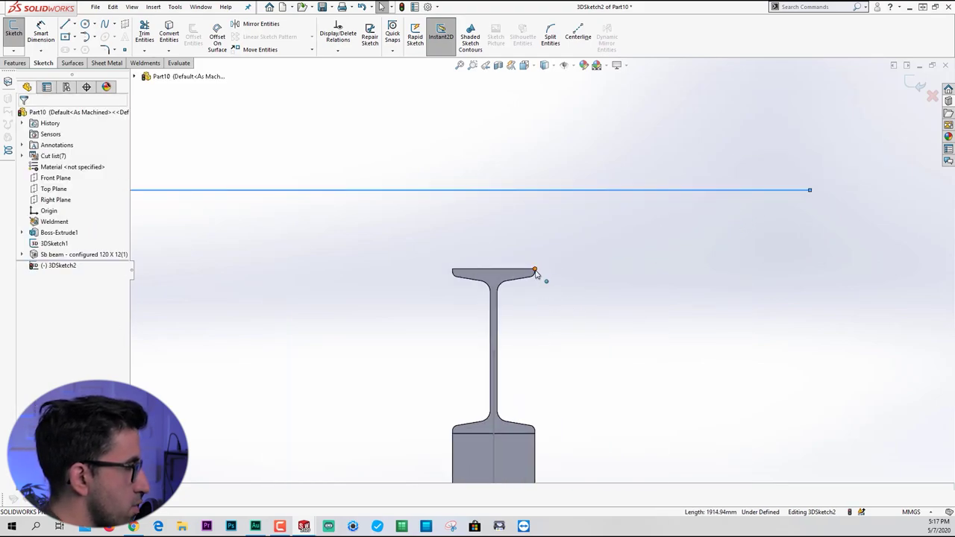
click(46, 287)
key(d)
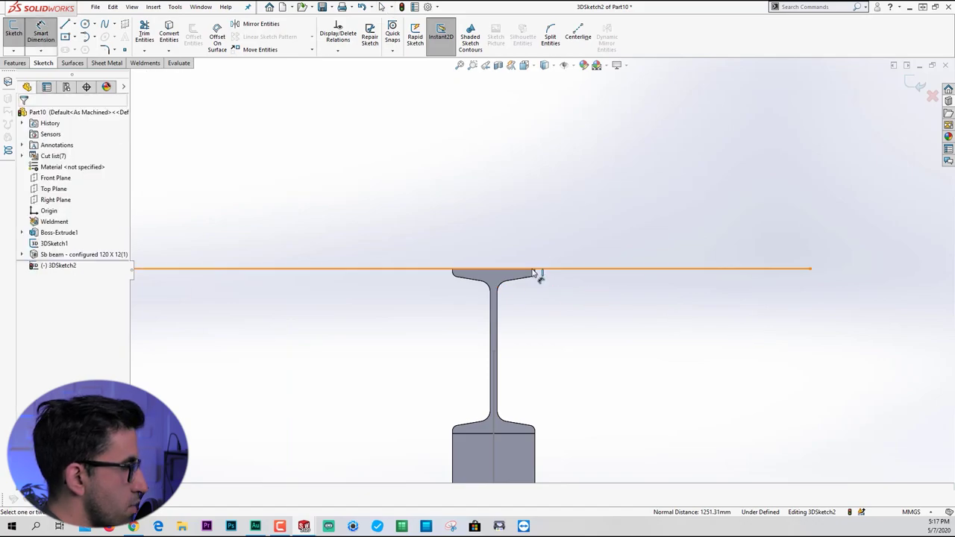
click(534, 270)
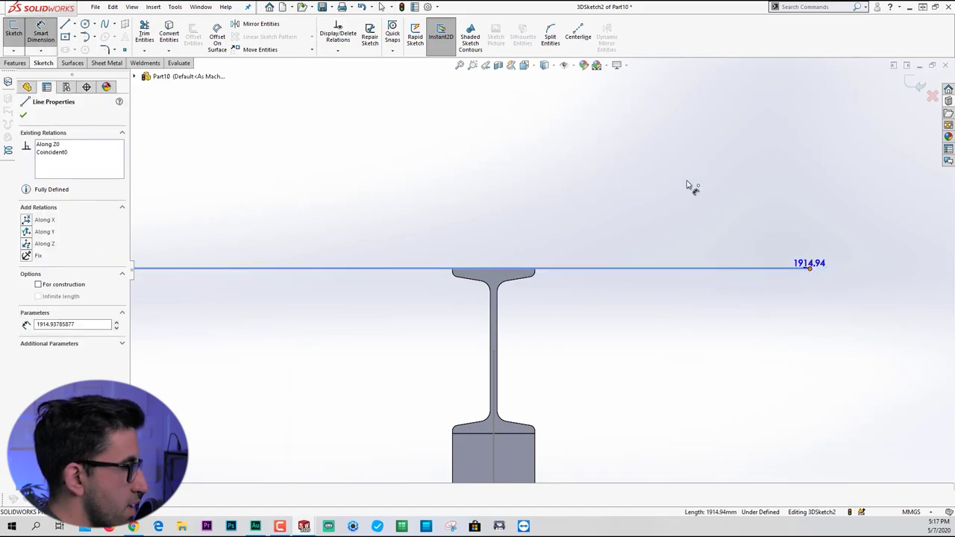
click(631, 206)
key(Escape)
- Dimension the cross line's overhang from that flange corner to its nearest endpoint as 300 mm
right_drag(560, 352, 567, 220)
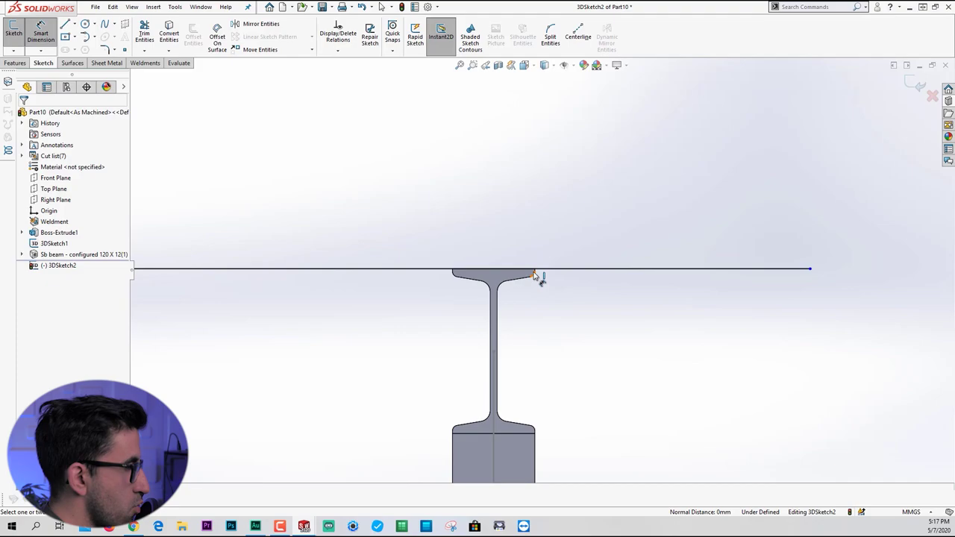
click(534, 270)
click(809, 269)
click(707, 223)
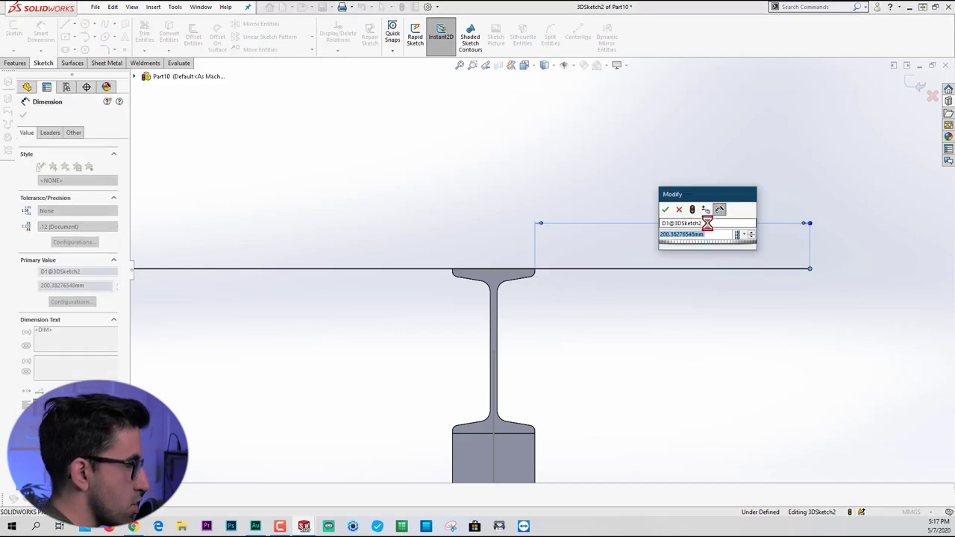
text(300)
key(Return)
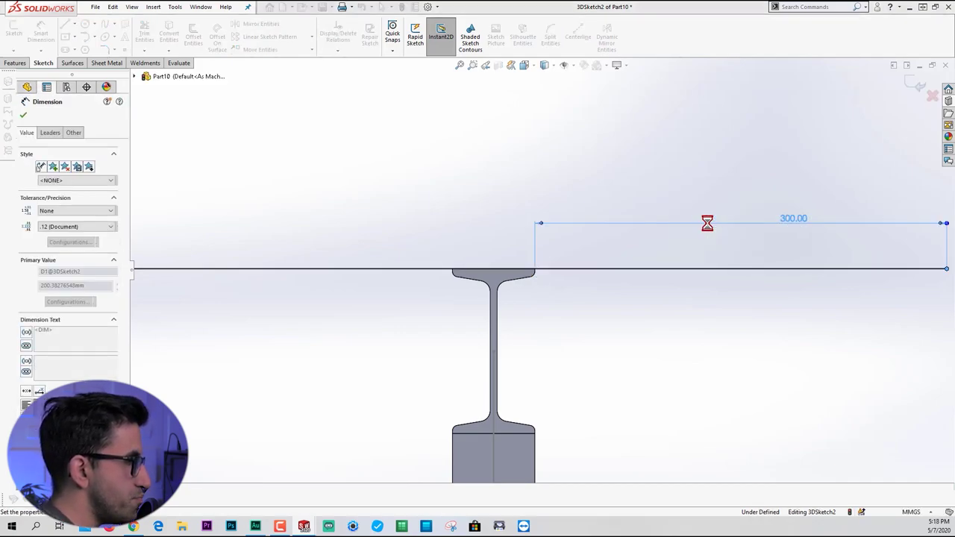
- Dimension the cross line's overhang beyond the opposite beam's flange corner as 300 mm
scroll(835, 264, up, 8)
scroll(501, 266, down, 7)
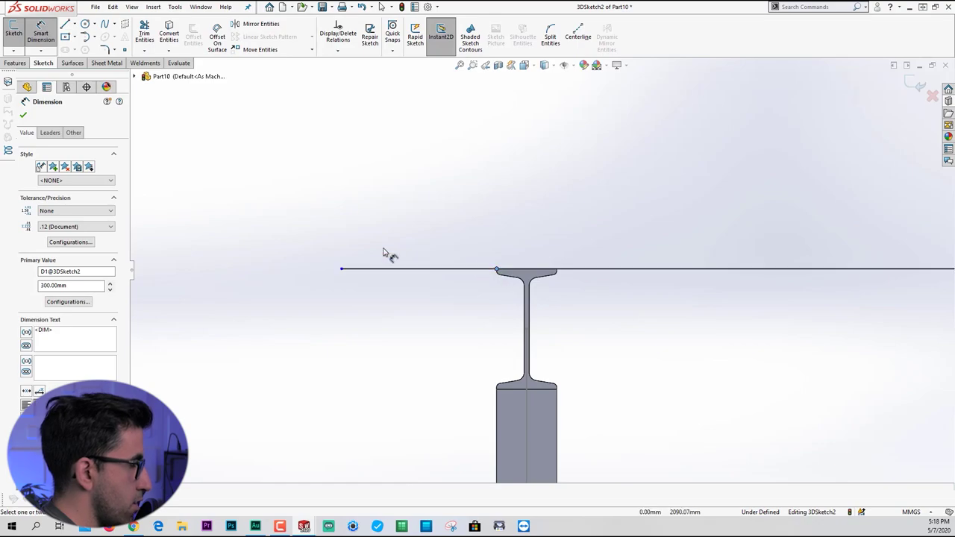
click(413, 216)
text(300)
key(Return)
key(Escape)
scroll(467, 309, up, 8)
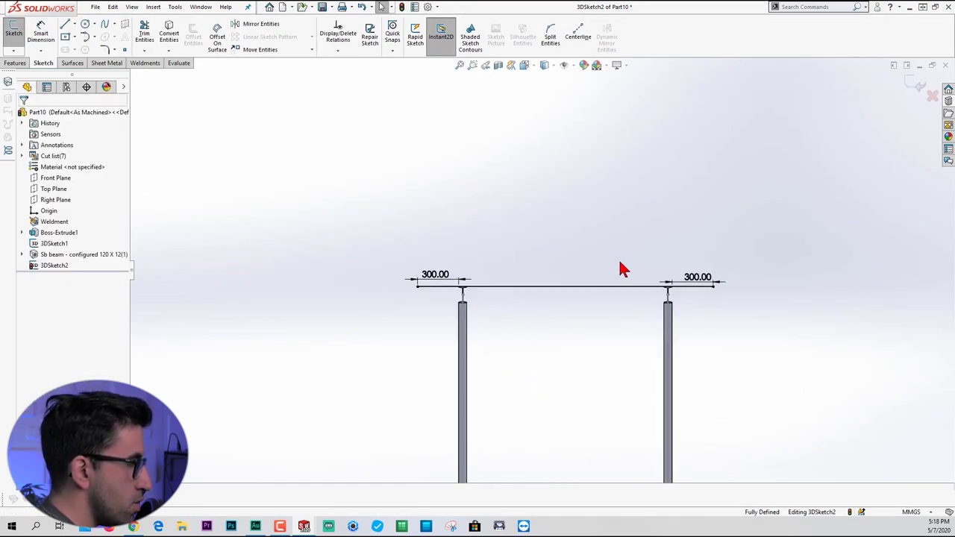
scroll(604, 309, down, 2)
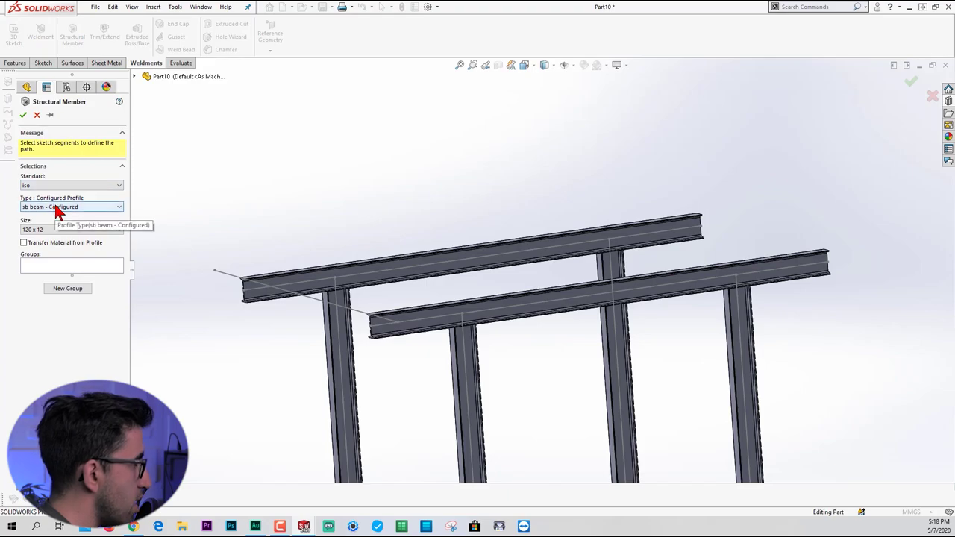
- Set the new iso sb beam structural member's size to 80 x 6 and assign the cross line as its path
click(68, 229)
click(58, 259)
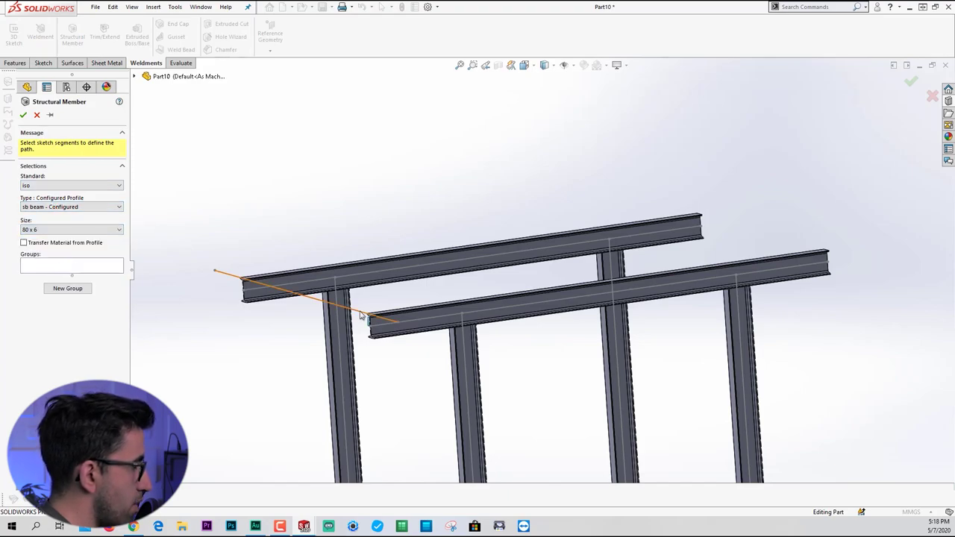
click(360, 315)
- Locate the 80 x 6 crossbeam's profile by the outer corner of its lower flange and complete the structural member
middle_drag(478, 302, 432, 302)
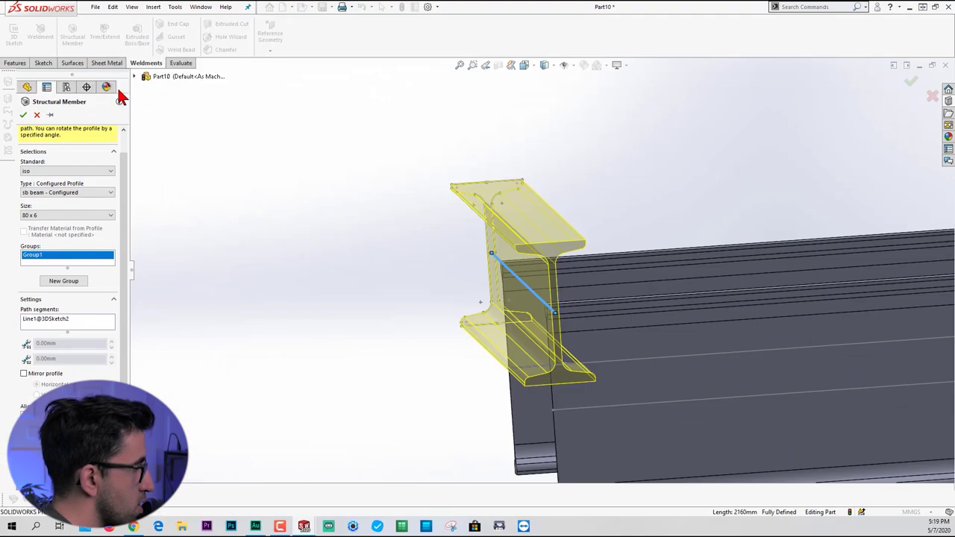
click(66, 470)
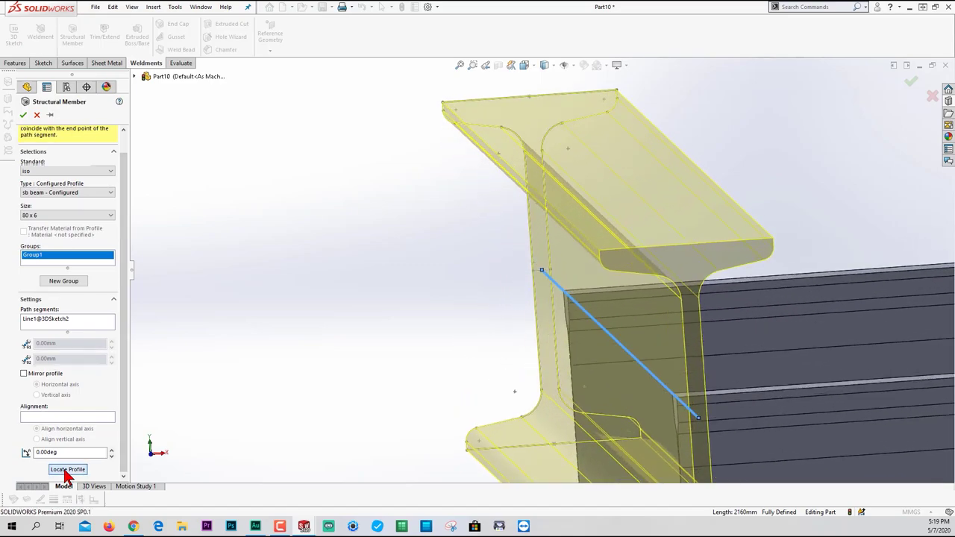
click(467, 442)
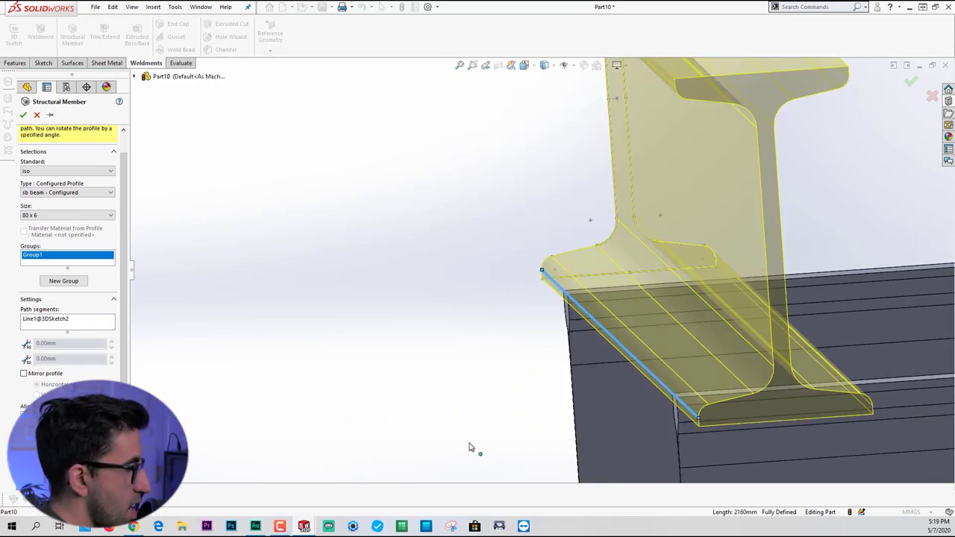
right_click(470, 446)
- Examine how the new crossbeam's lower flange meets the upper flange of the 120 x 12 beam
scroll(459, 402, up, 2)
scroll(701, 304, down, 3)
middle_drag(607, 366, 529, 399)
scroll(528, 399, up, 3)
scroll(495, 317, down, 3)
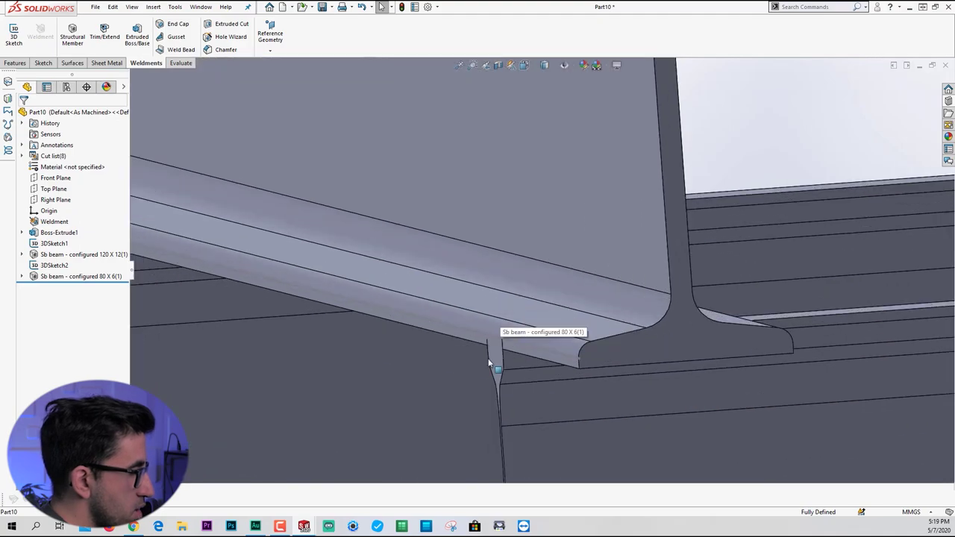
click(526, 379)
scroll(296, 321, up, 3)
click(260, 341)
scroll(688, 271, down, 4)
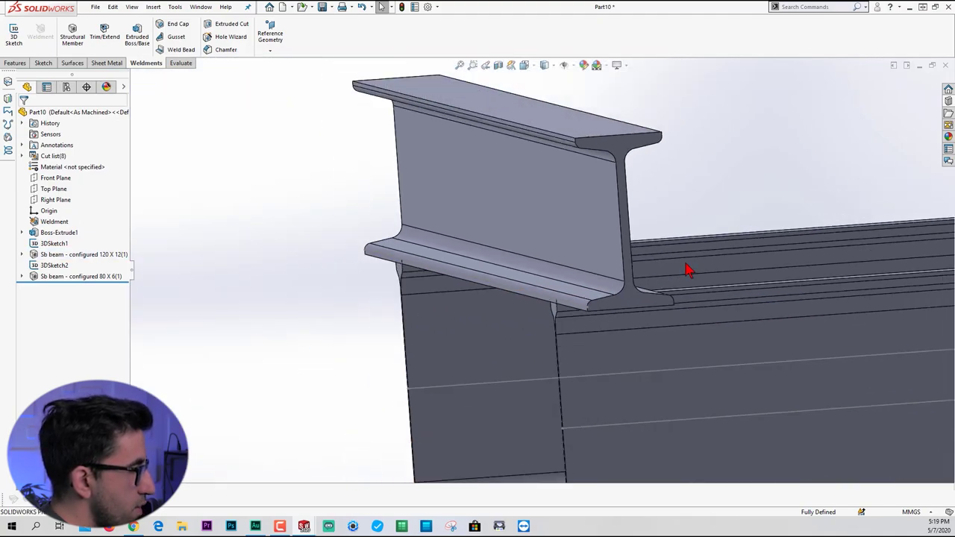
scroll(631, 288, up, 4)
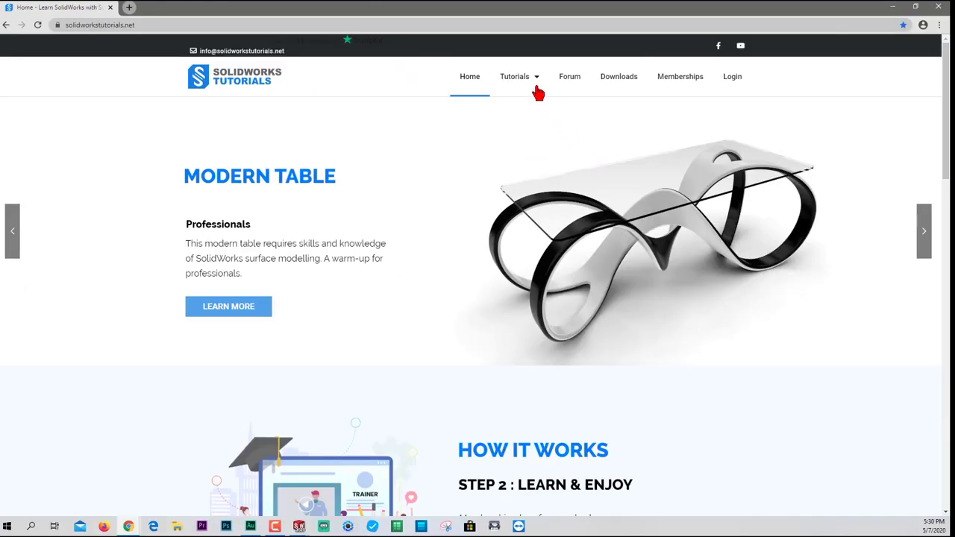
- Switch to the browser, view the Product Design tutorials on solidworkstutorials.net, and look through the Weldments tutorials page
mouse_move(535, 80)
click(534, 109)
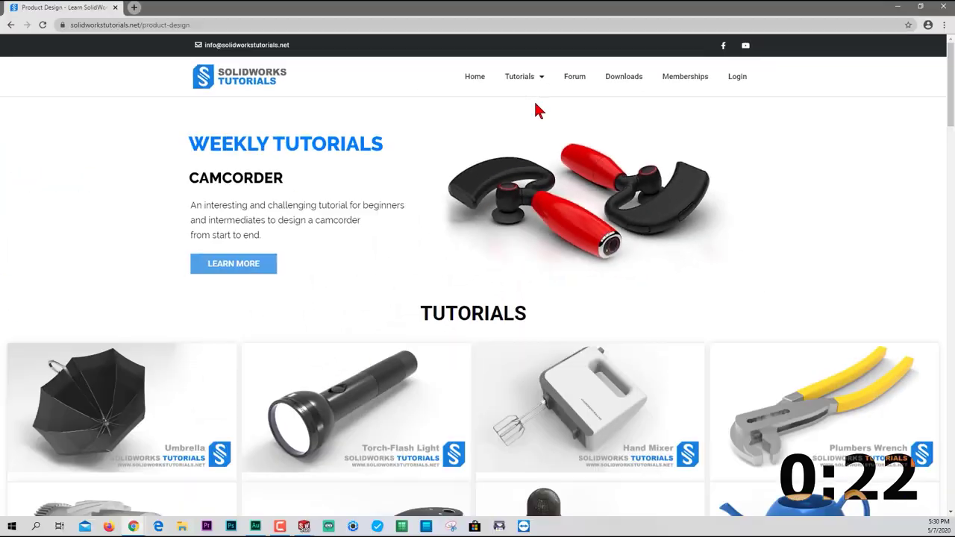
mouse_move(537, 77)
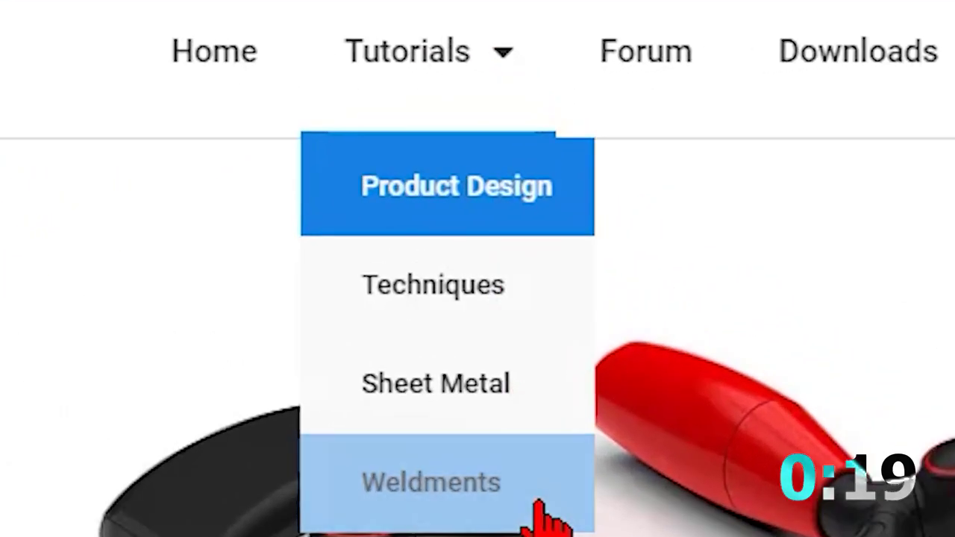
click(543, 515)
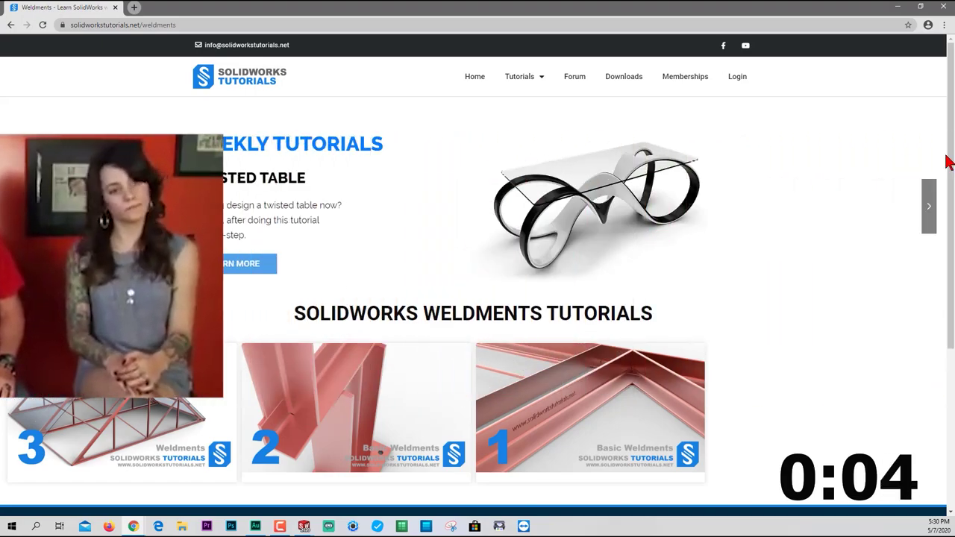
drag(949, 159, 949, 408)
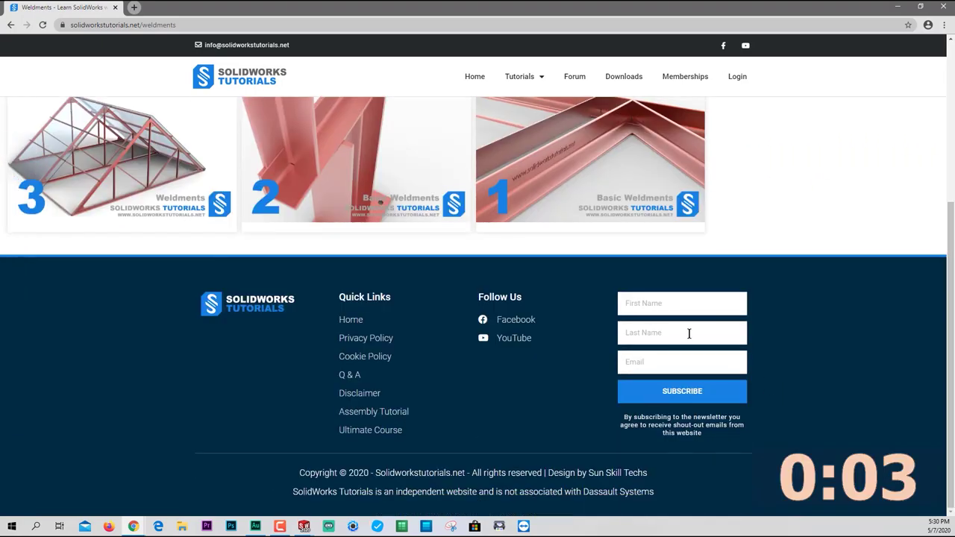
scroll(692, 350, up, 3)
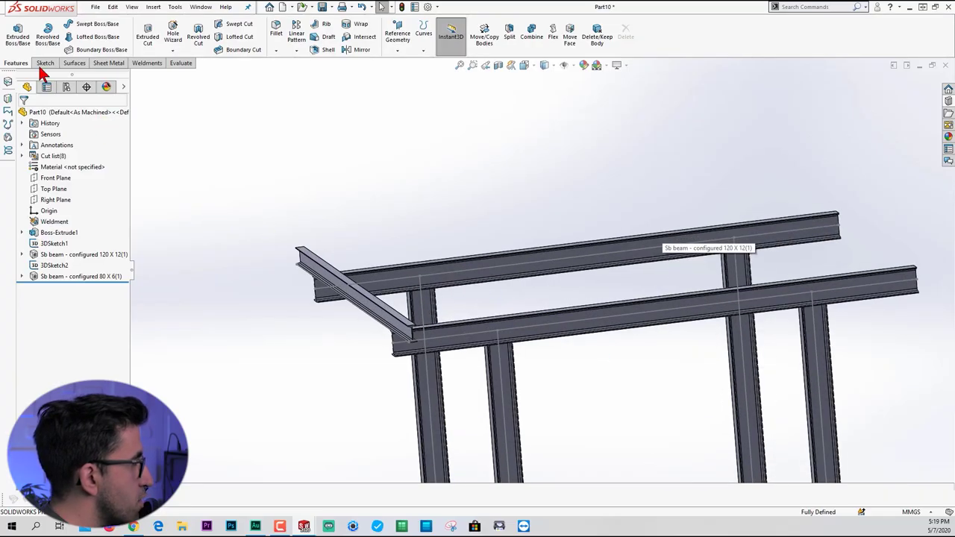
- Set up a linear pattern of the 80 x 6 crossbeam body along the long upper edge of a 120 x 12 beam
click(296, 37)
click(23, 393)
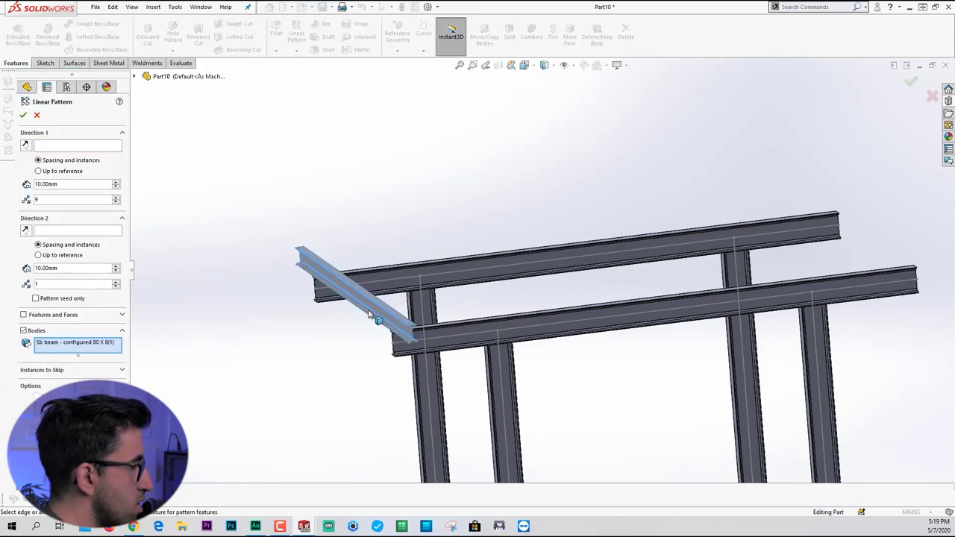
click(26, 148)
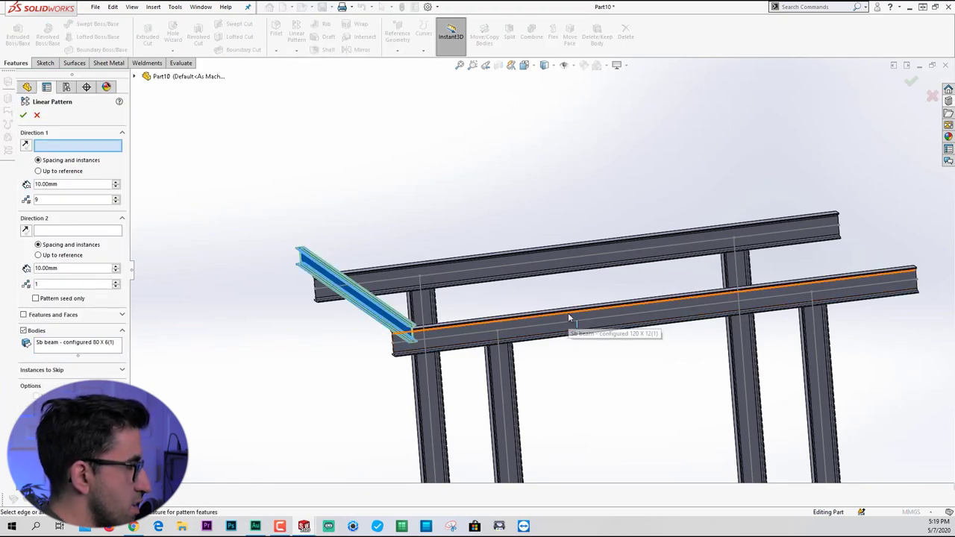
click(568, 314)
- Set the linear pattern's spacing to 250 mm with 10 instances and create it
double_click(74, 184)
text(250)
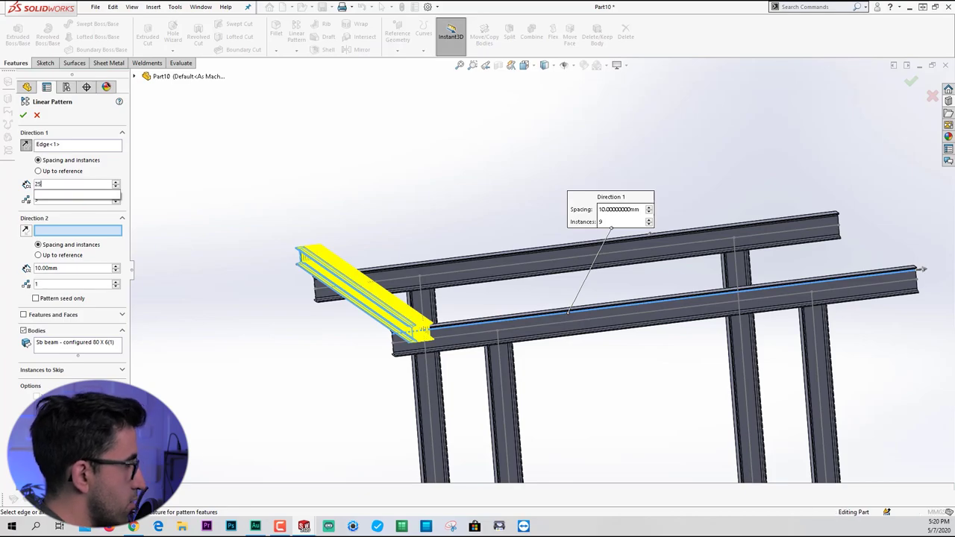
key(Return)
scroll(537, 341, up, 2)
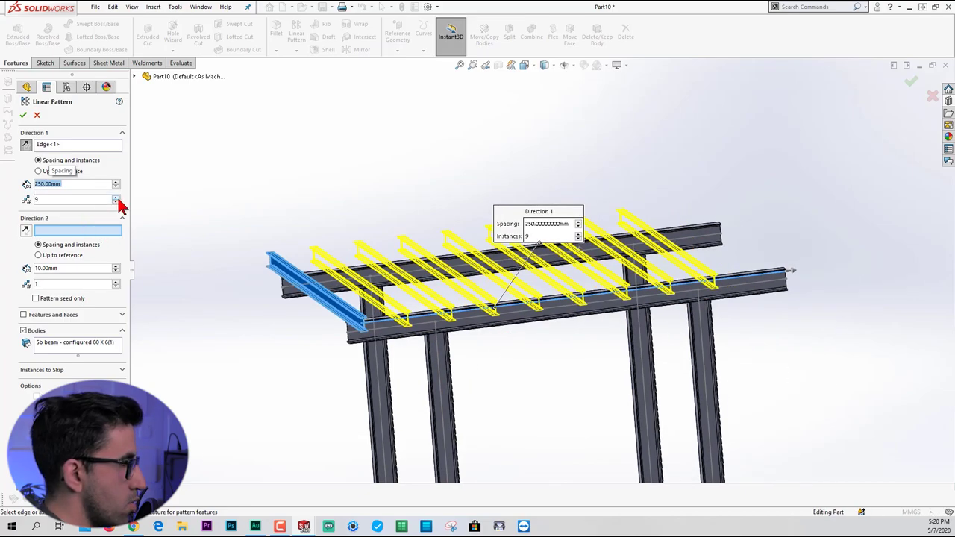
click(117, 197)
click(23, 115)
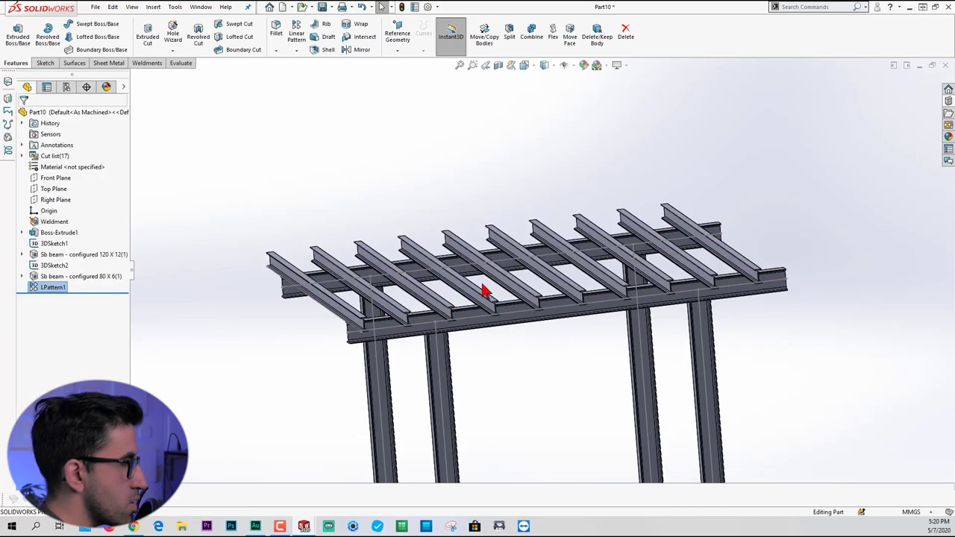
scroll(528, 300, down, 3)
scroll(526, 310, up, 3)
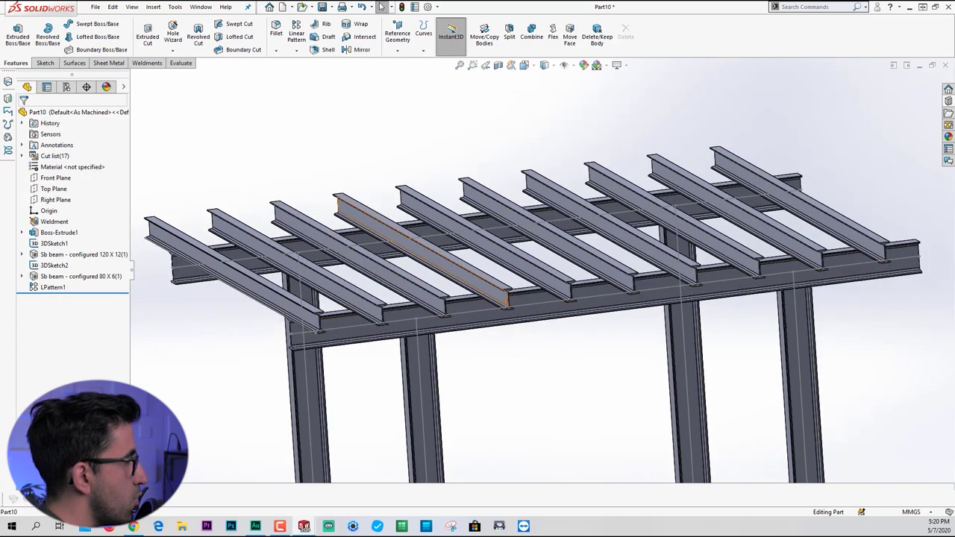
- Start a Trim/Extend with both long 120 x 12 beams as the bodies to be trimmed
click(143, 64)
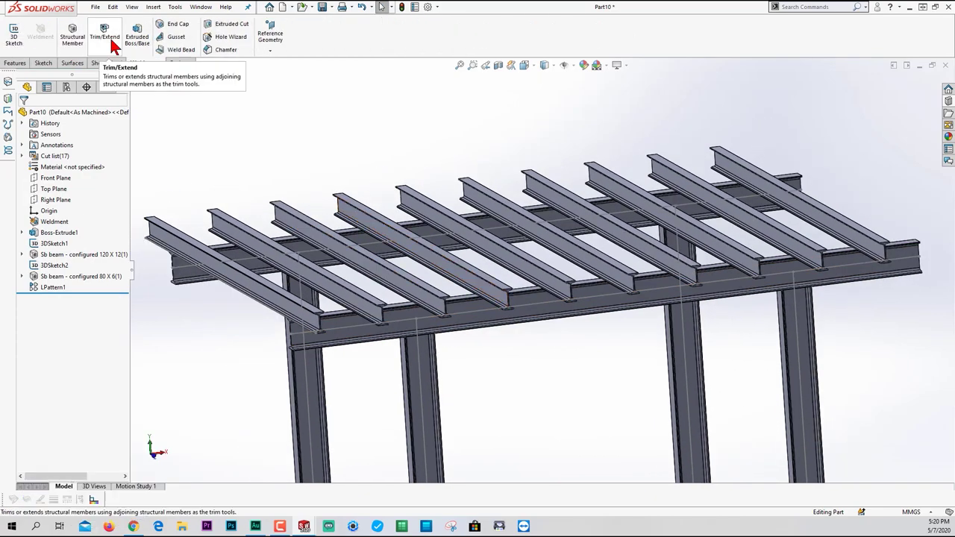
click(108, 39)
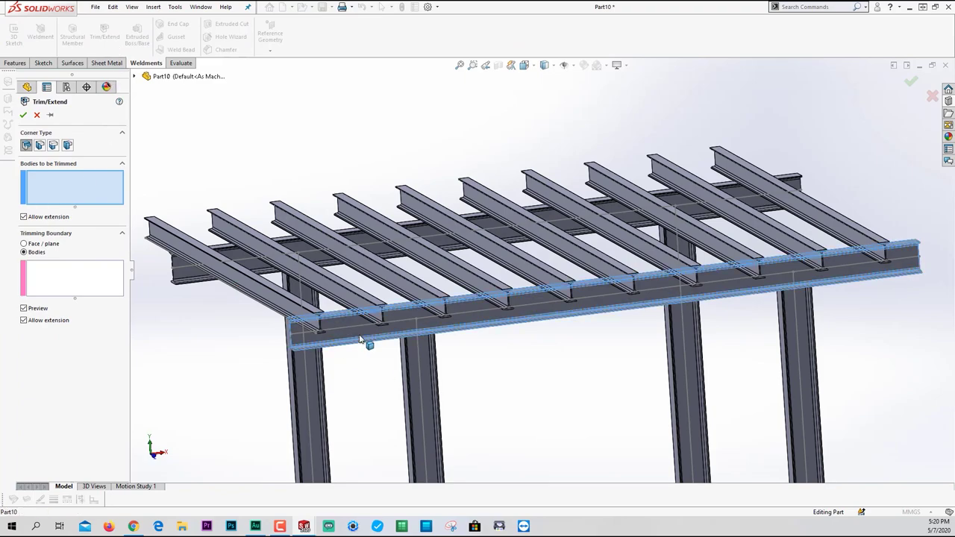
click(245, 265)
click(252, 269)
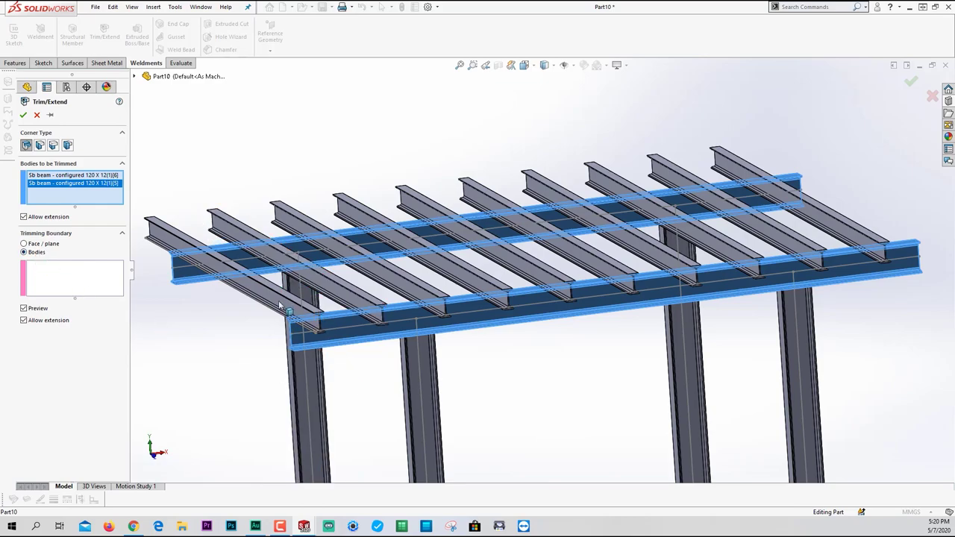
- Assign all ten 80 x 6 crossbeams as the trimming boundary bodies and complete the trim
click(41, 273)
click(268, 289)
click(395, 276)
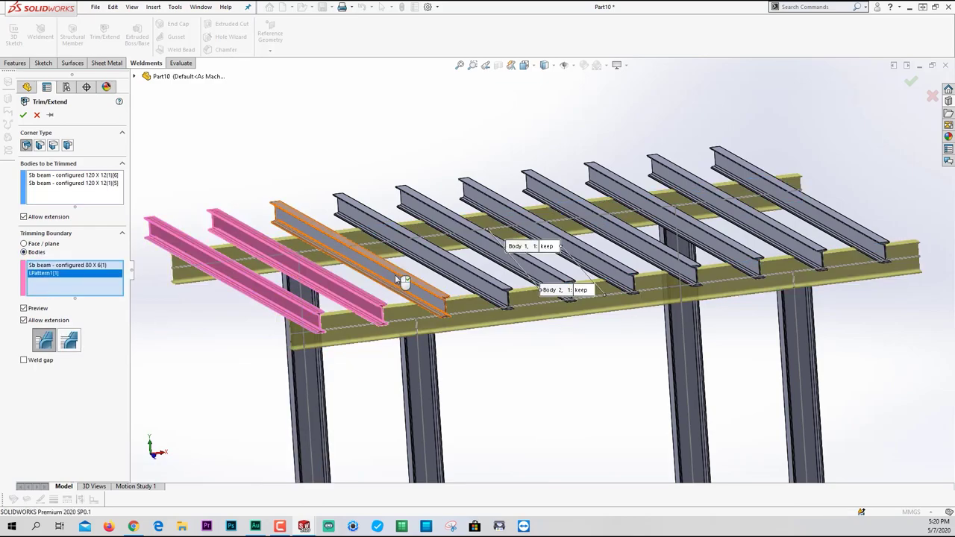
click(459, 270)
click(526, 263)
click(597, 265)
click(656, 250)
click(722, 246)
click(783, 235)
click(845, 226)
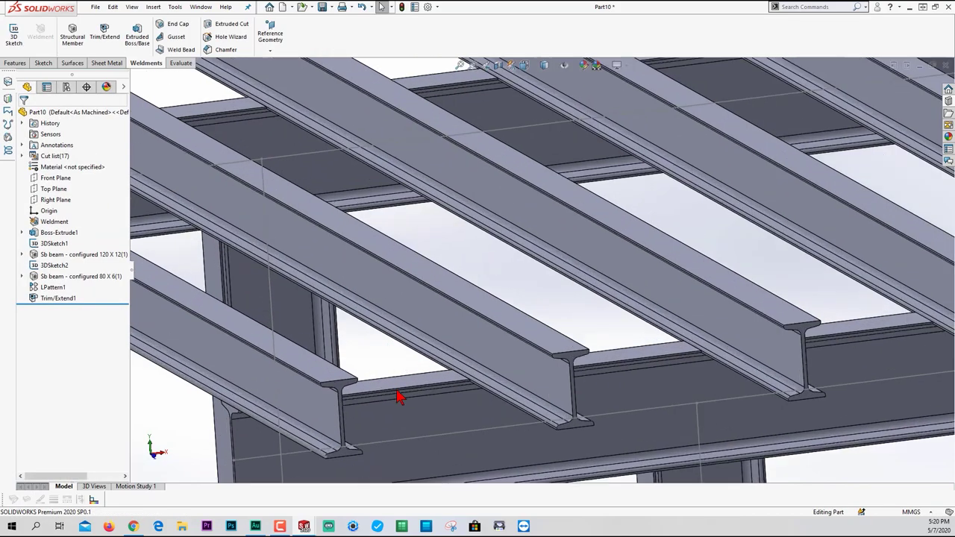
- Examine the beam flange where the crossbeams trimmed it, and compare it with the model rolled back before the Trim/Extend
middle_drag(402, 405, 409, 370)
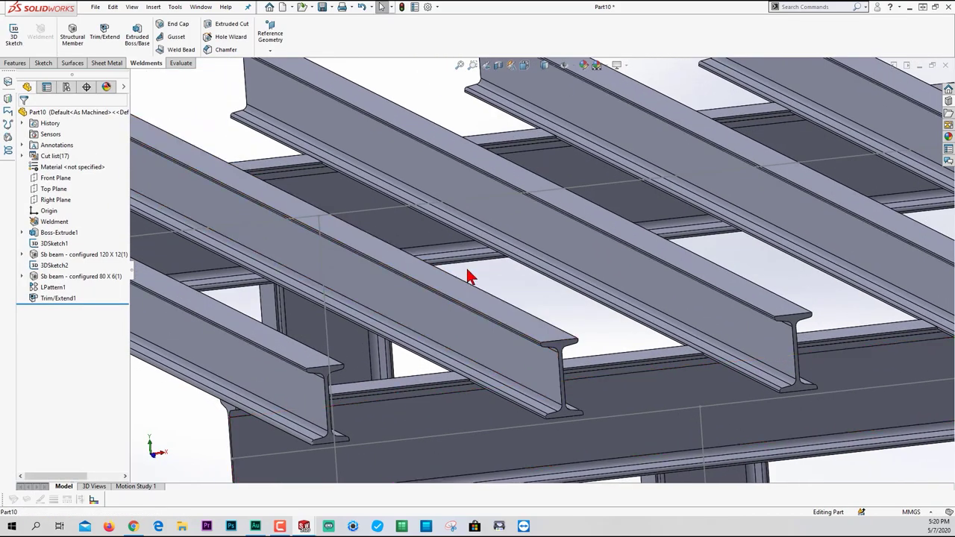
scroll(494, 396, down, 5)
scroll(504, 391, down, 3)
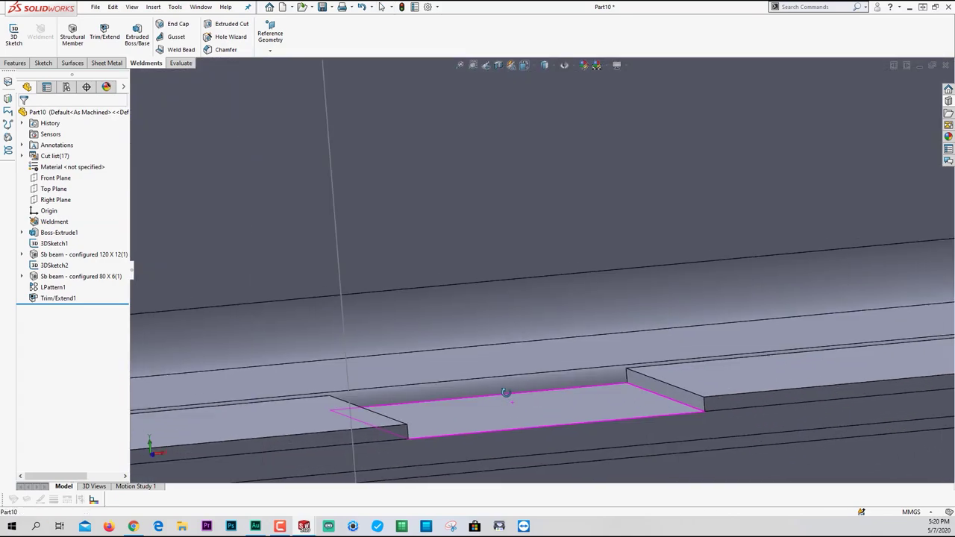
scroll(506, 394, up, 6)
scroll(548, 314, down, 3)
scroll(547, 317, down, 3)
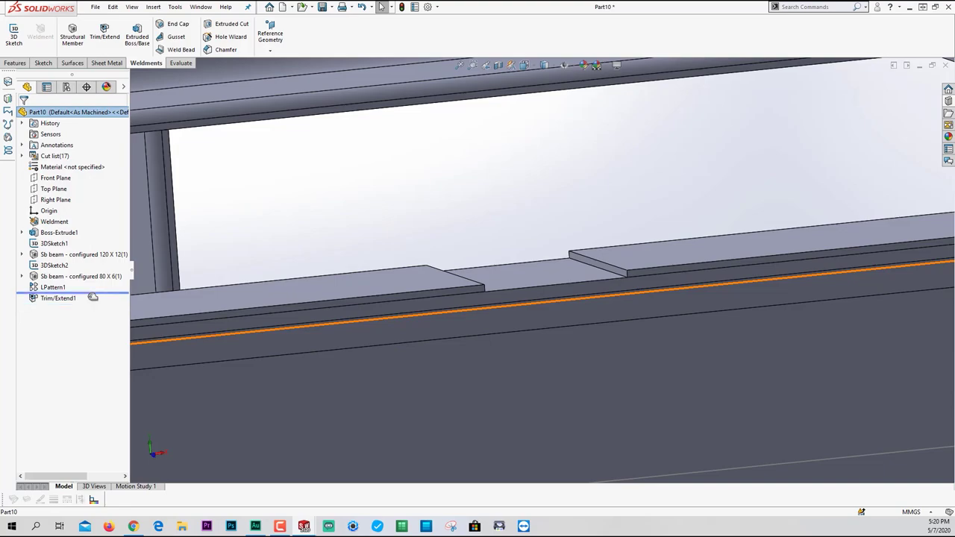
drag(92, 296, 92, 293)
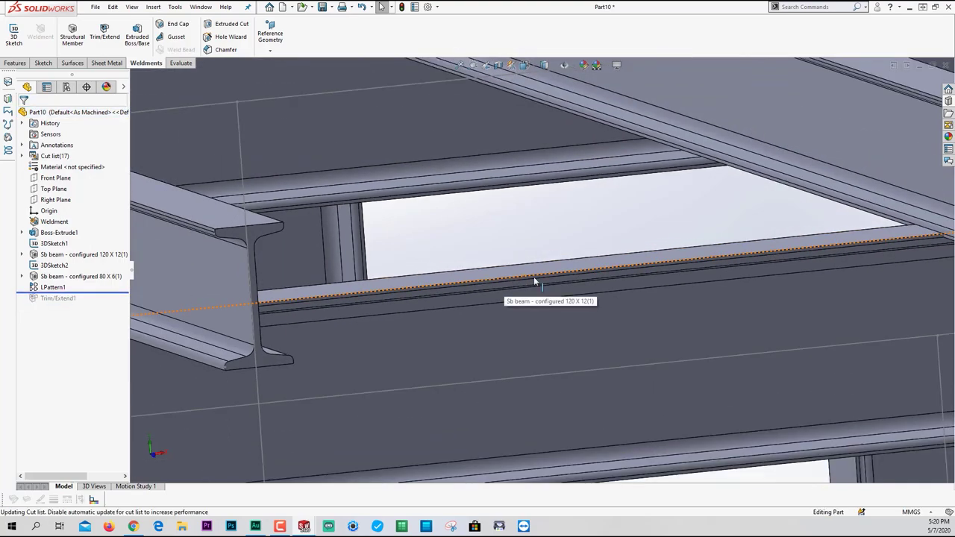
scroll(353, 301, down, 4)
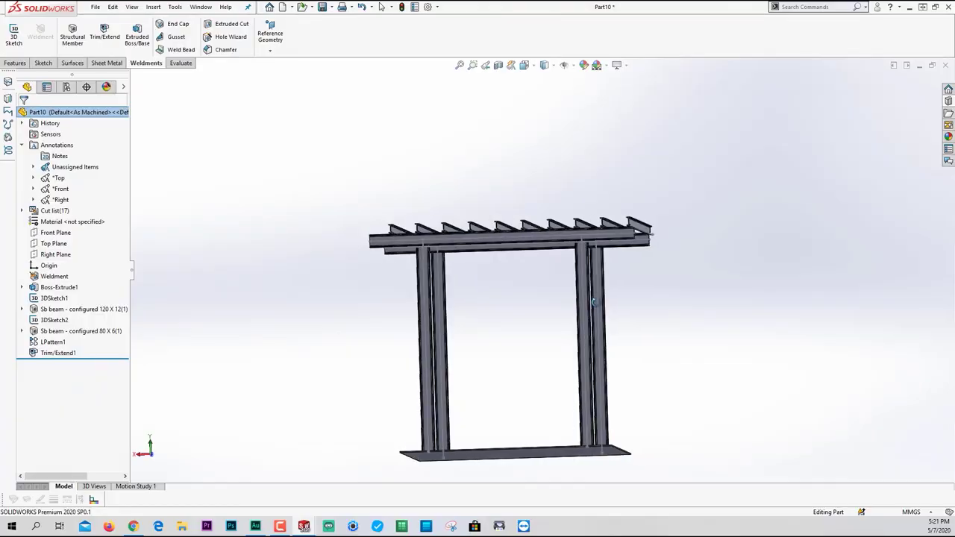
- Sketch a 3D diagonal brace line from the top of one post's centreline to the base of the neighbouring post on the same side
middle_drag(594, 302, 443, 390)
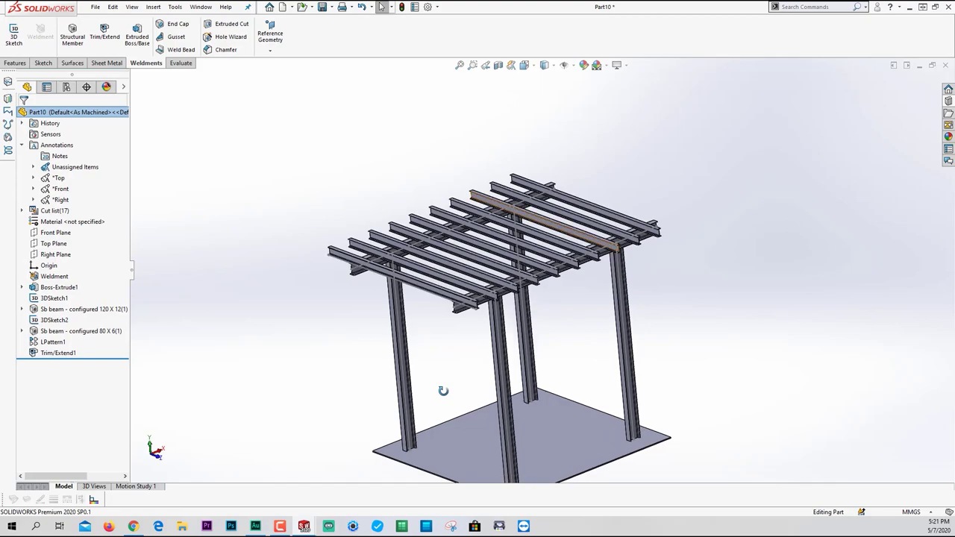
middle_drag(498, 408, 436, 337)
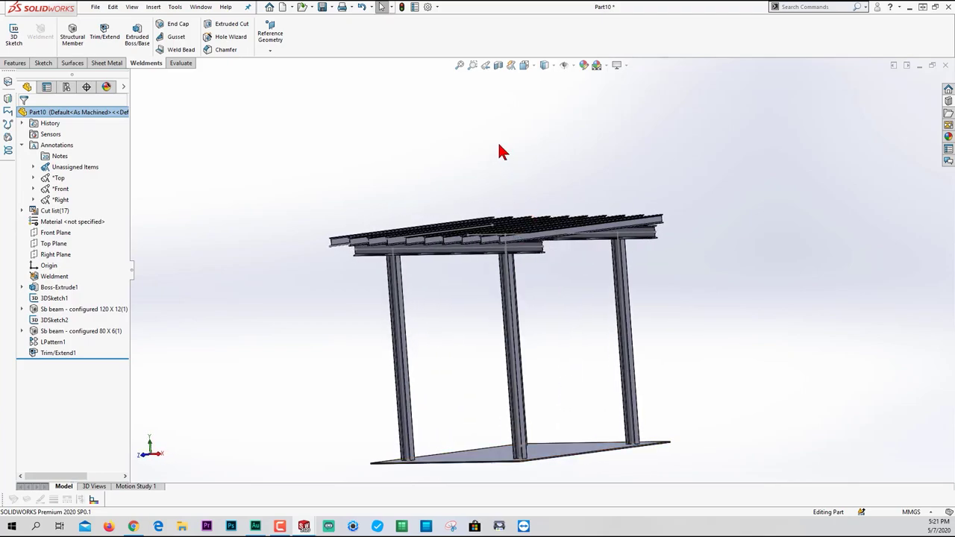
middle_drag(495, 205, 557, 261)
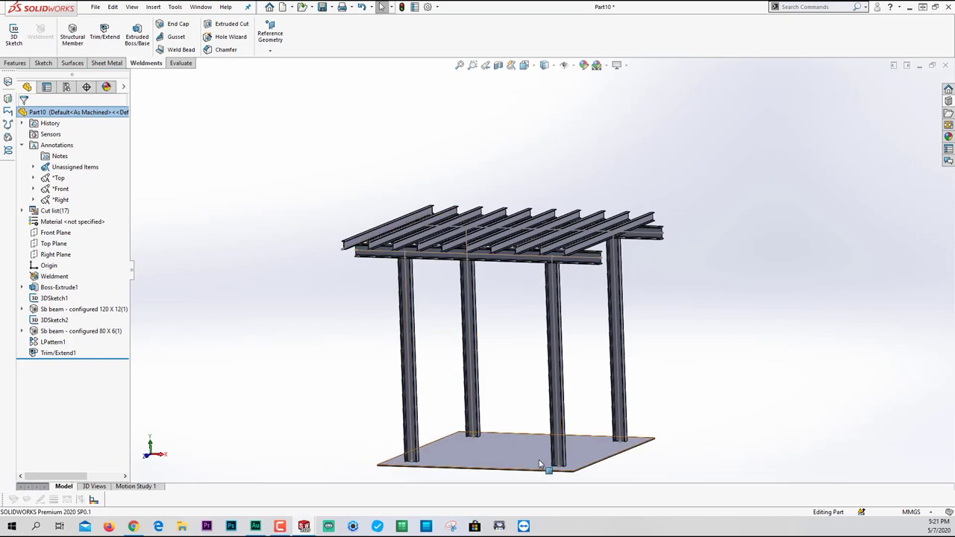
scroll(548, 440, down, 5)
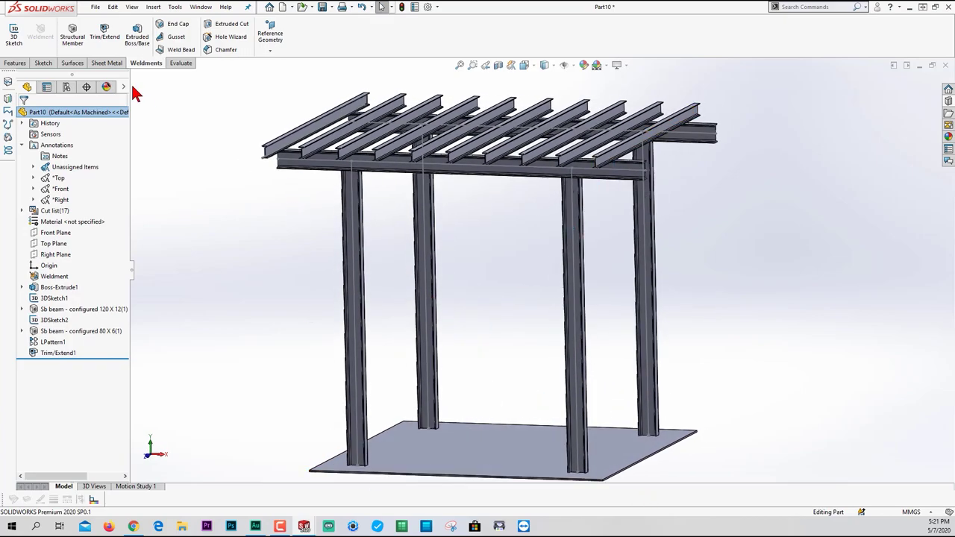
click(16, 38)
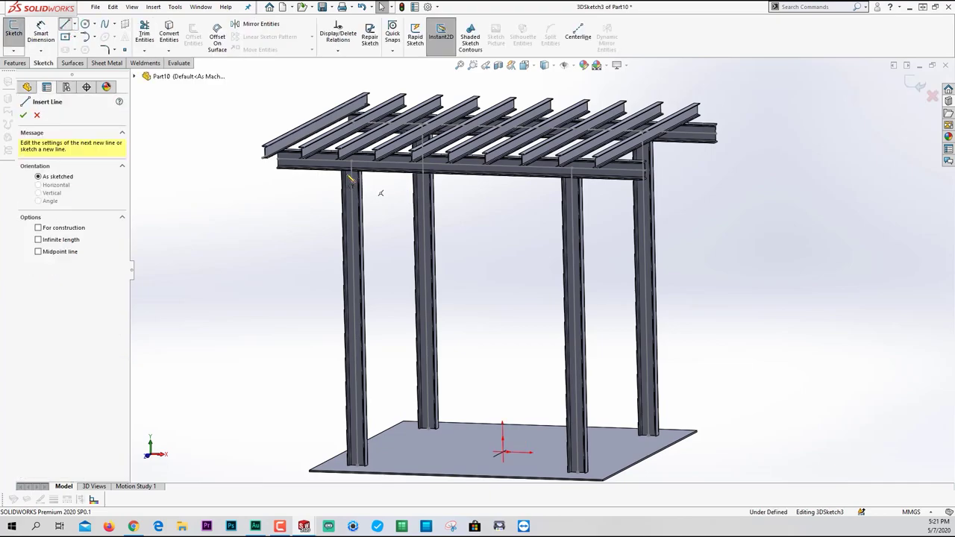
click(355, 168)
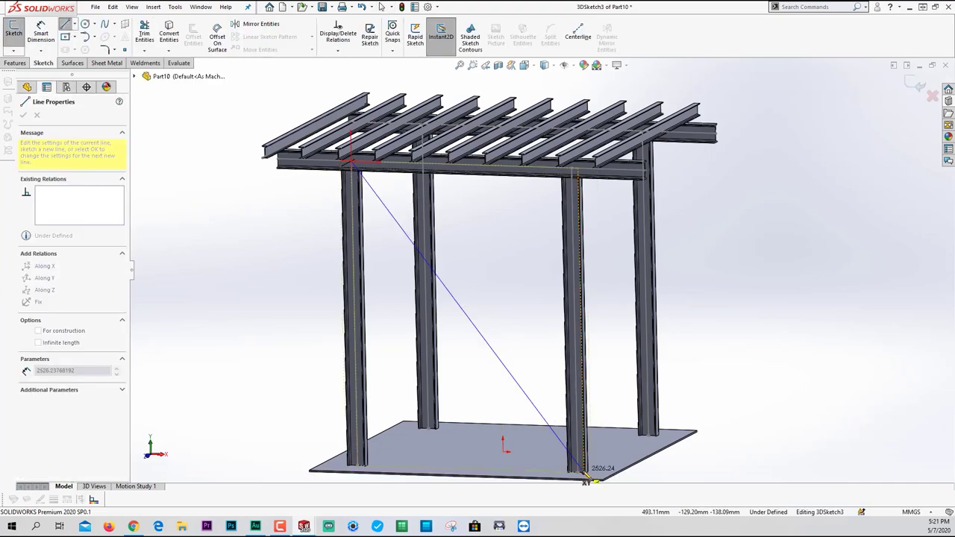
click(577, 470)
key(Escape)
- Sketch the opposite diagonal between the same two posts to complete the X brace, and close the 3D sketch
click(359, 464)
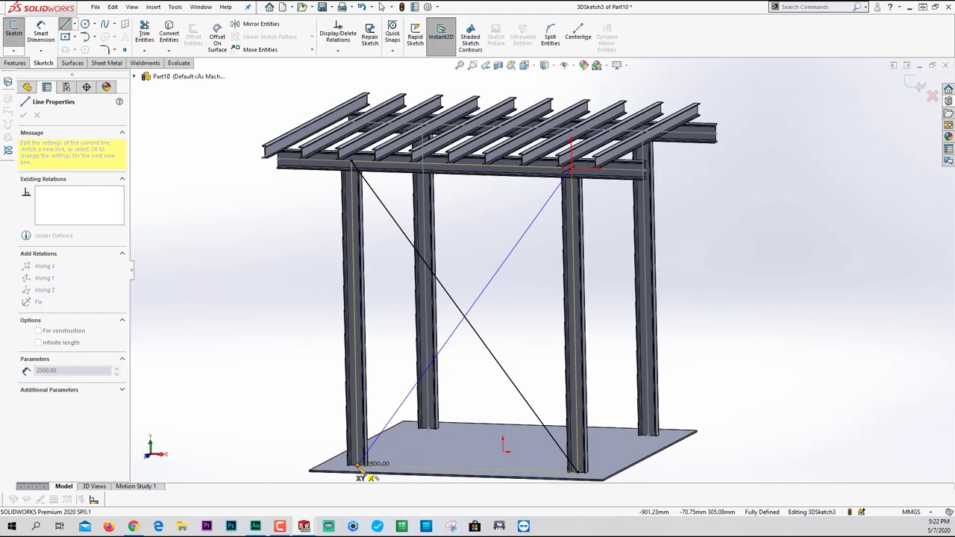
click(564, 178)
key(Escape)
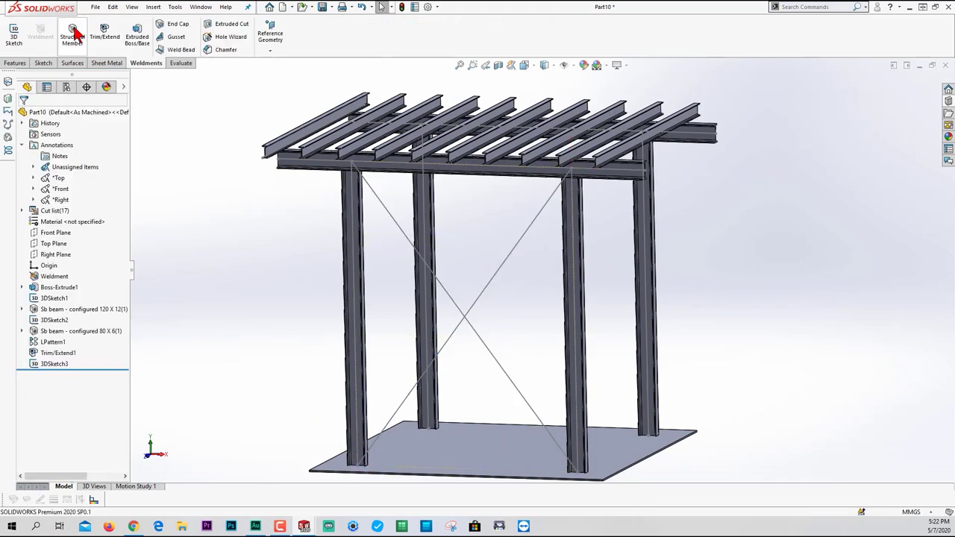
- Add ISO configured pipe members, size 21.3 x 2.3, along the two crossing diagonals as separate groups
click(72, 33)
click(51, 215)
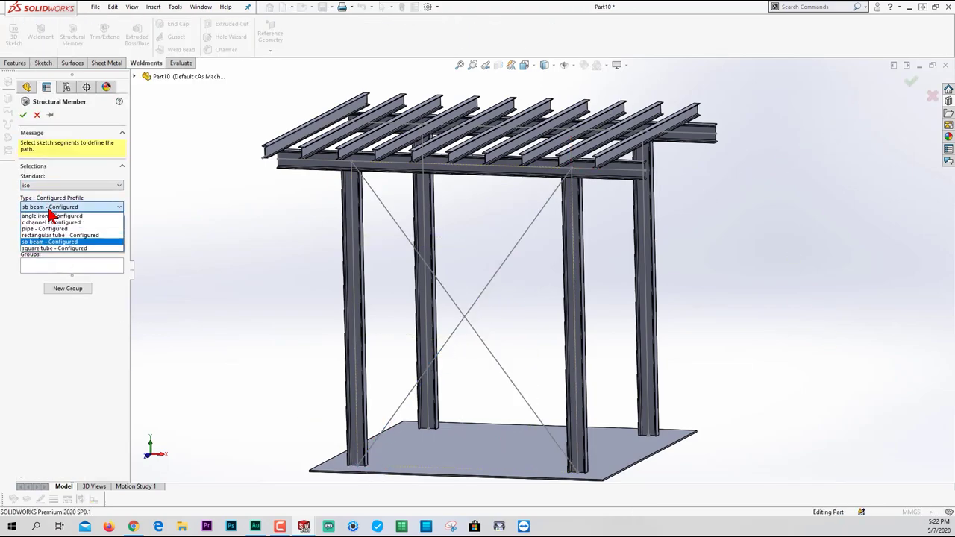
click(49, 226)
click(396, 231)
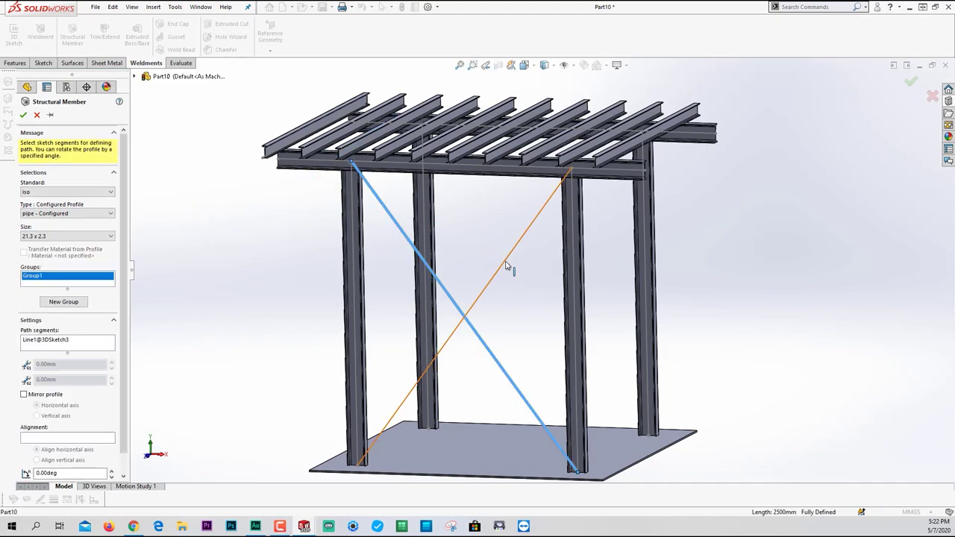
click(45, 302)
click(518, 247)
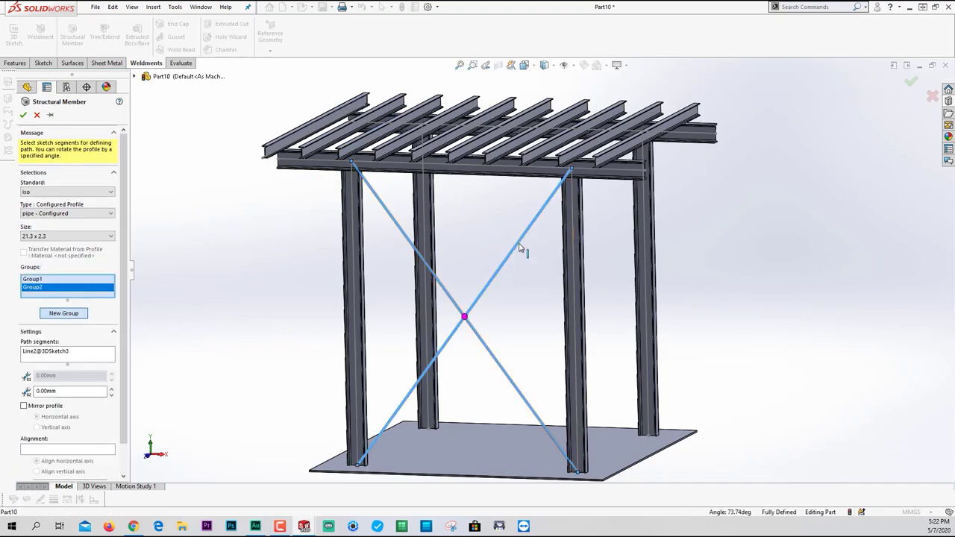
key(ctrl+1)
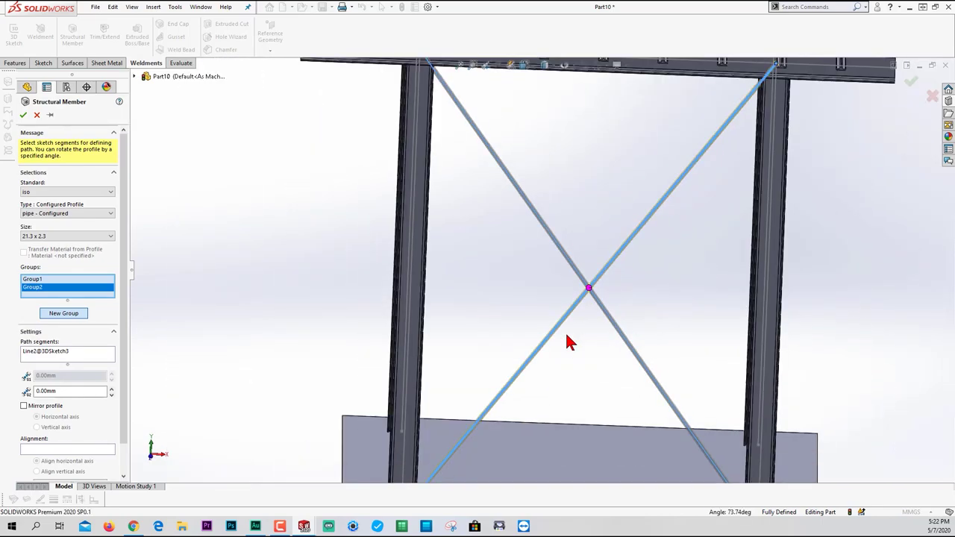
click(23, 115)
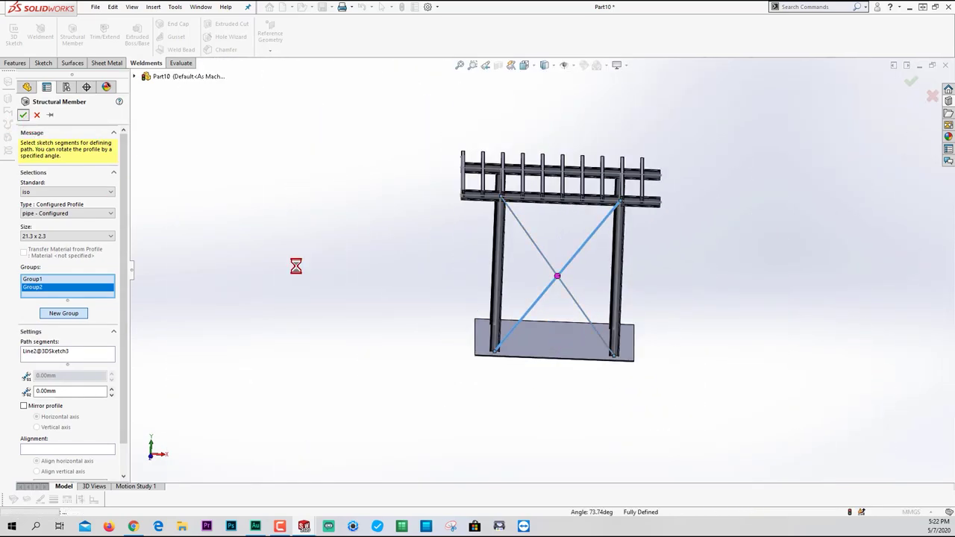
- Trim the upper end of one diagonal pipe brace against the adjoining beam and post bodies
scroll(696, 167, down, 10)
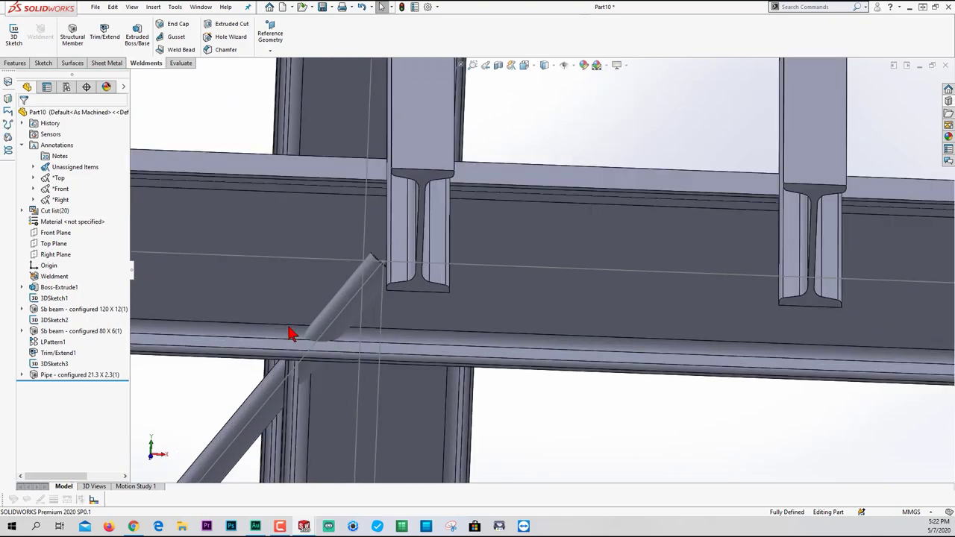
middle_drag(291, 334, 506, 273)
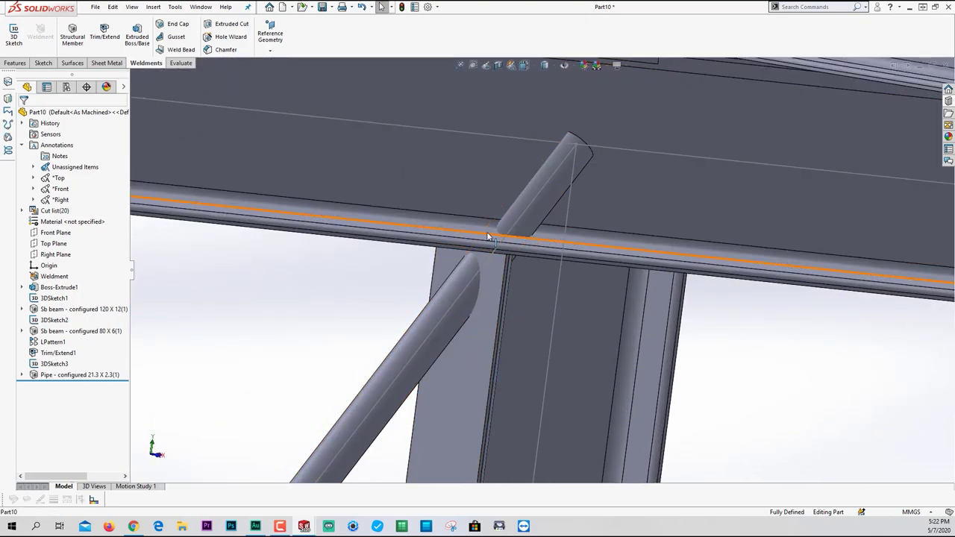
click(100, 37)
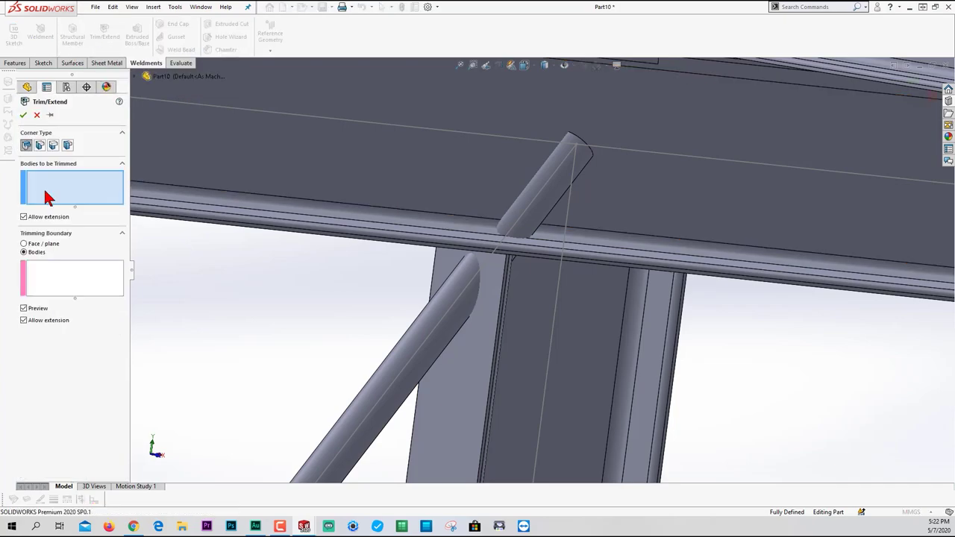
click(414, 363)
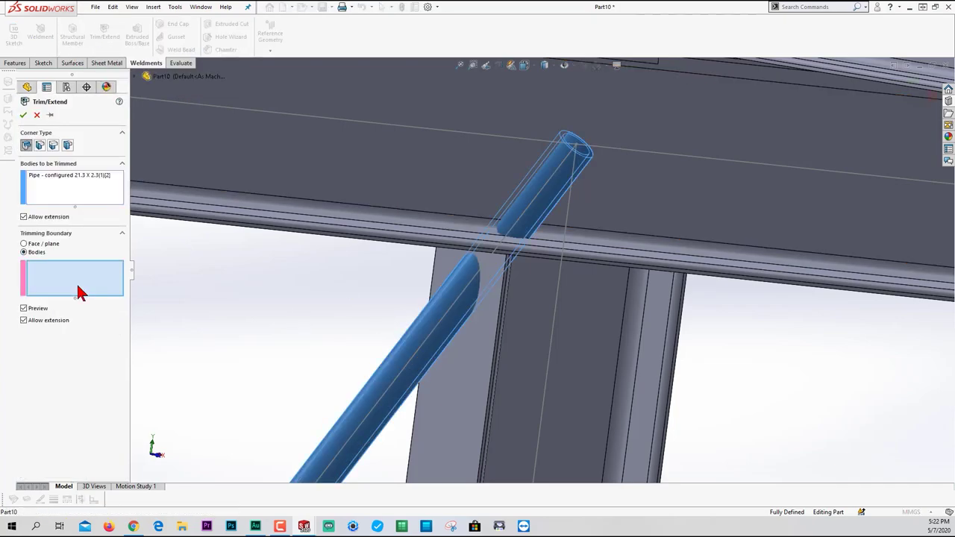
click(467, 163)
click(515, 320)
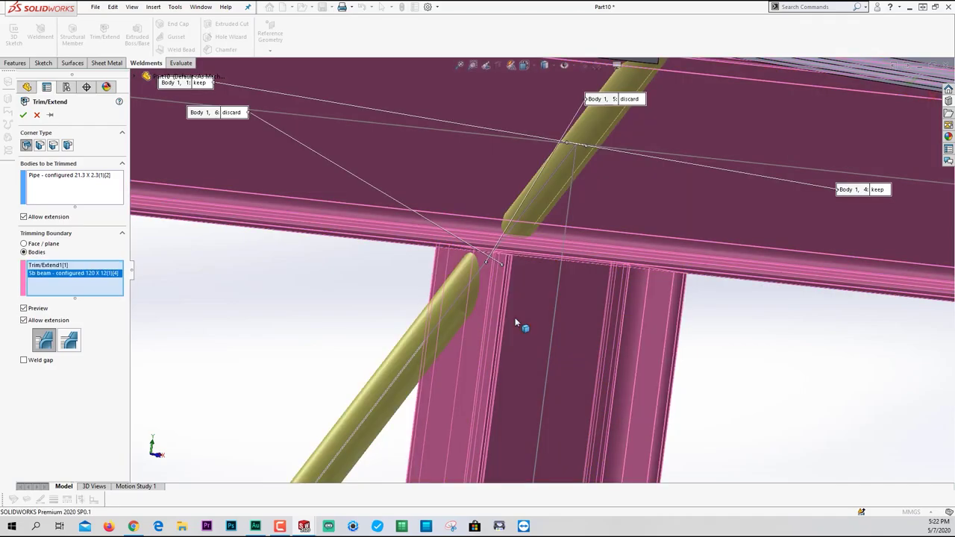
key(Return)
- Trim the other diagonal pipe's upper end, using the beam and the opposite post as boundary bodies
scroll(511, 321, up, 10)
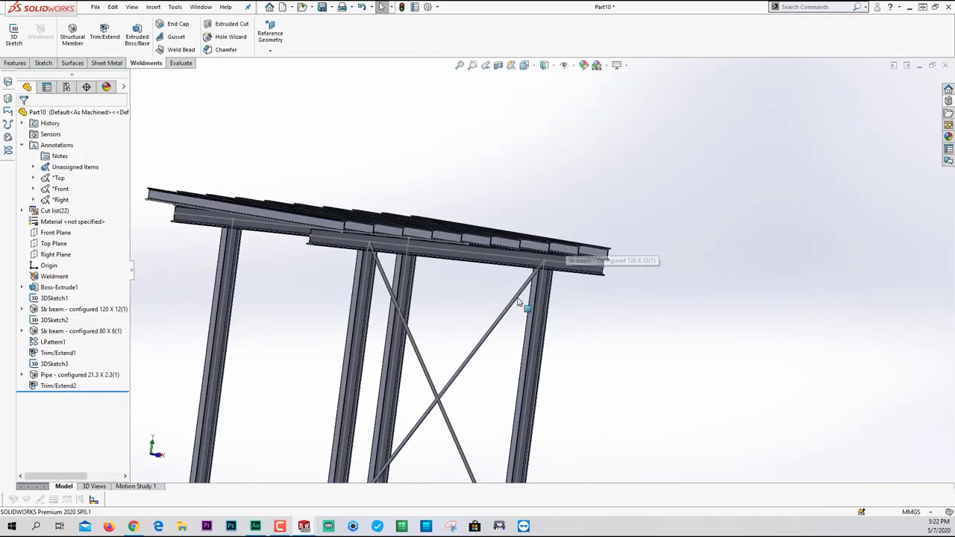
middle_drag(522, 305, 447, 321)
scroll(415, 318, down, 10)
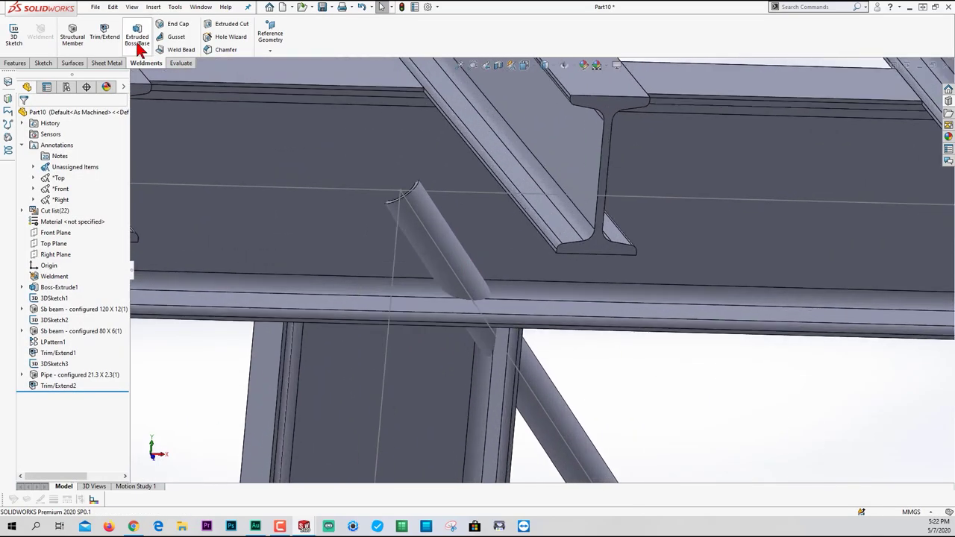
click(105, 34)
click(549, 399)
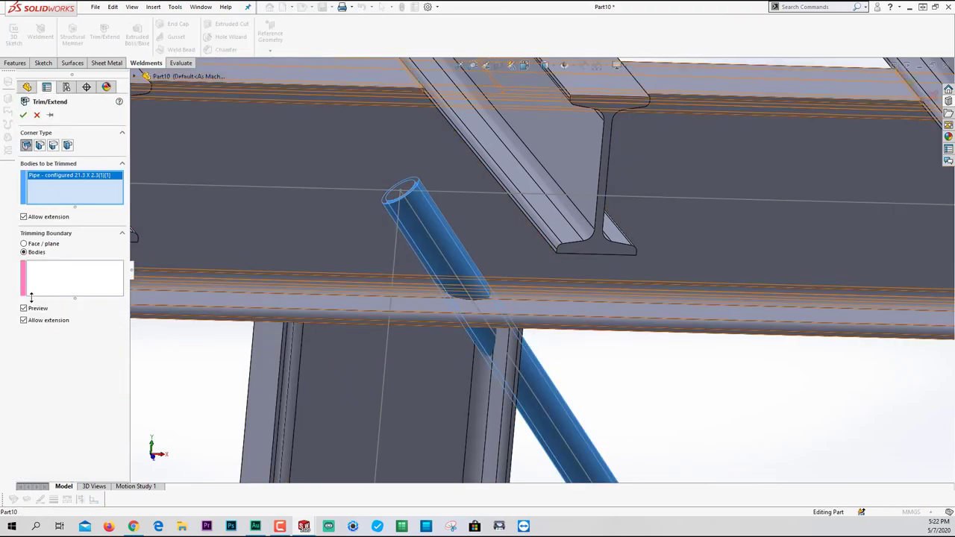
click(247, 228)
click(420, 413)
right_click(420, 412)
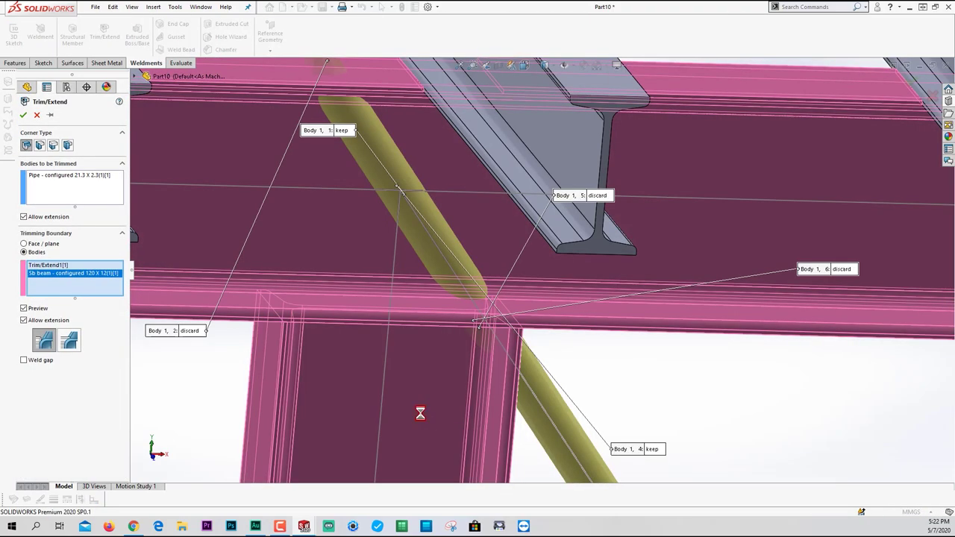
- Examine the plain crossbeam ends from the side and the curved beam ends in the whole.SLDASM pergola assembly
scroll(451, 239, up, 10)
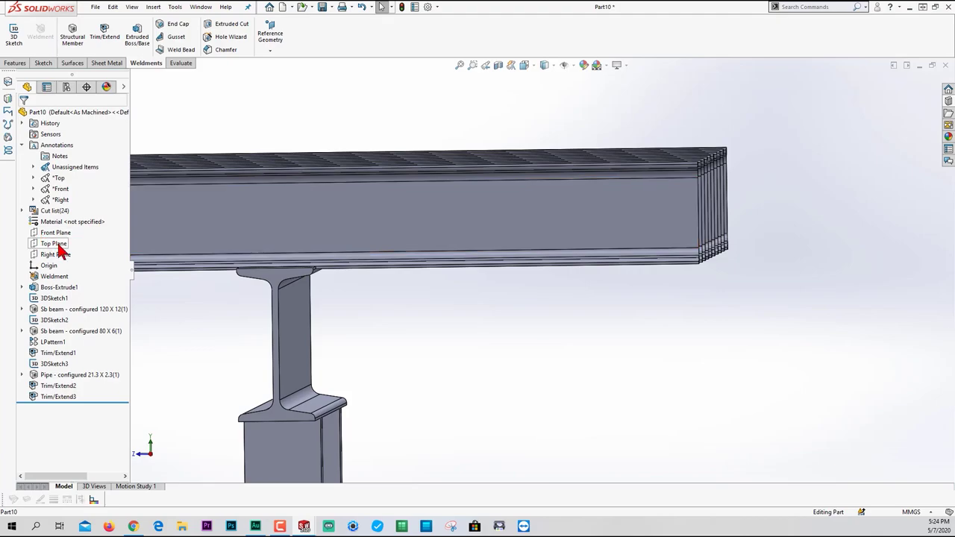
scroll(579, 245, up, 6)
middle_drag(500, 292, 534, 304)
scroll(620, 285, down, 5)
key(space)
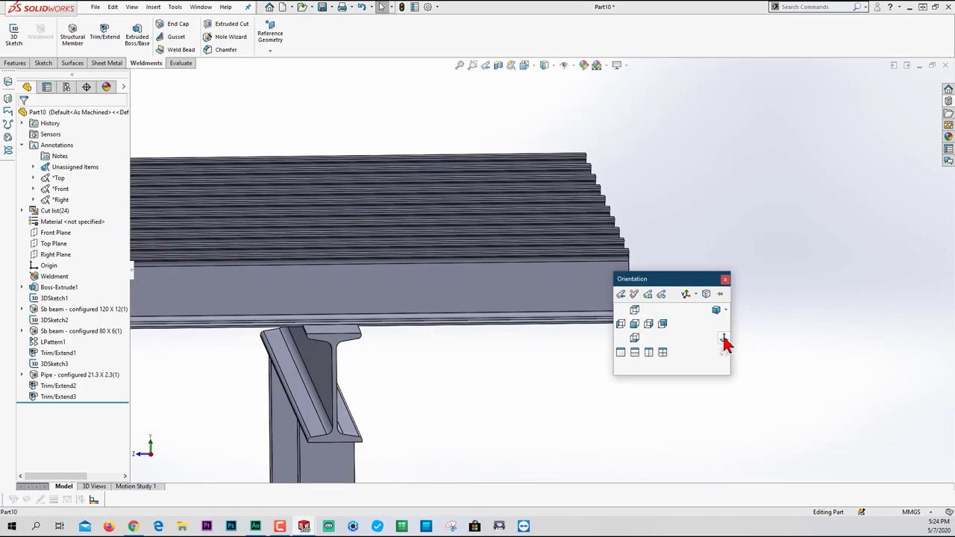
click(724, 340)
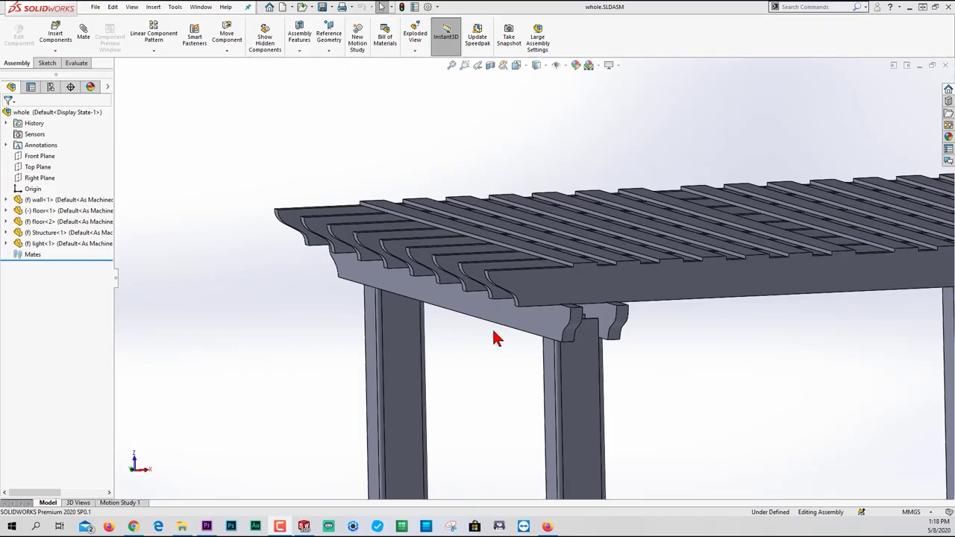
middle_drag(496, 334, 518, 313)
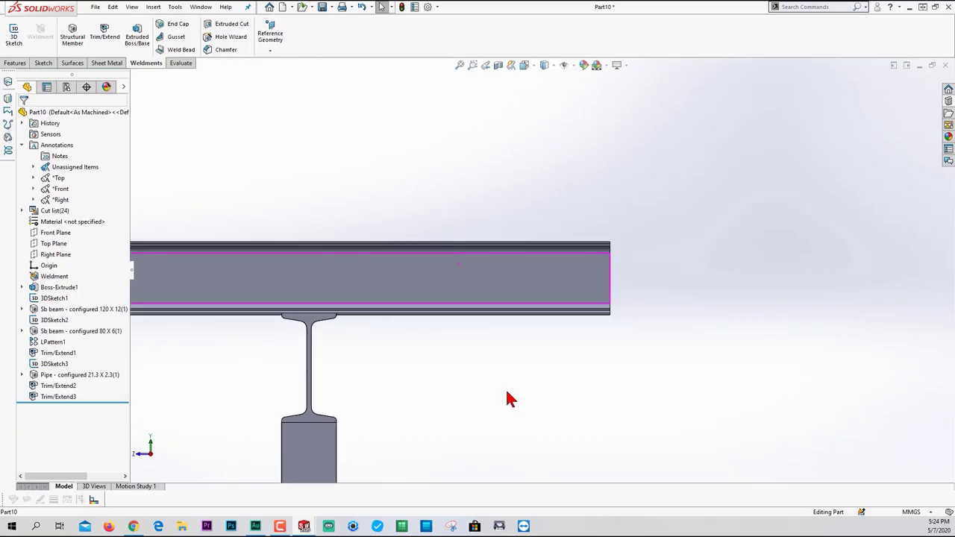
- Sketch a spline on the Right Plane from the crossbeam's upper end corner to a point on its lower edge
click(53, 244)
key(f)
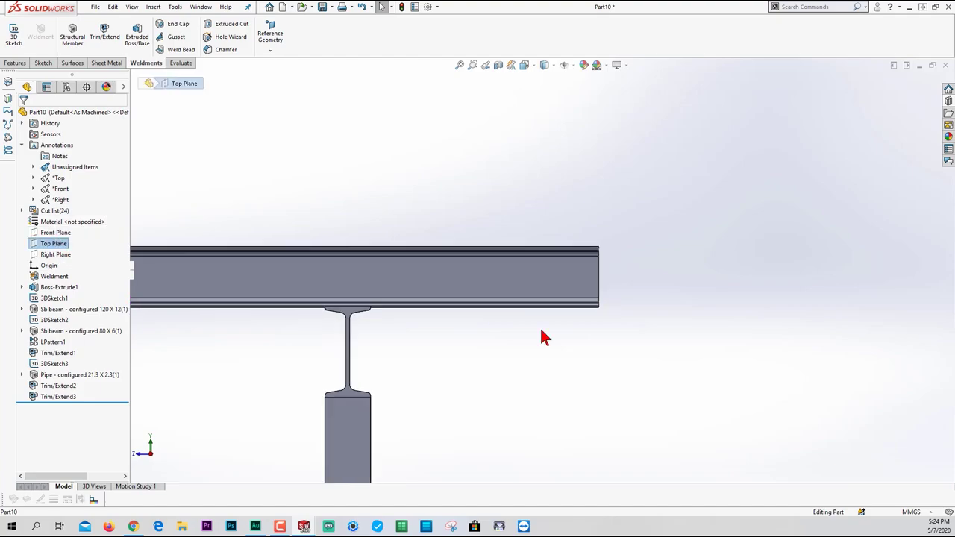
click(56, 255)
scroll(558, 258, down, 5)
click(12, 33)
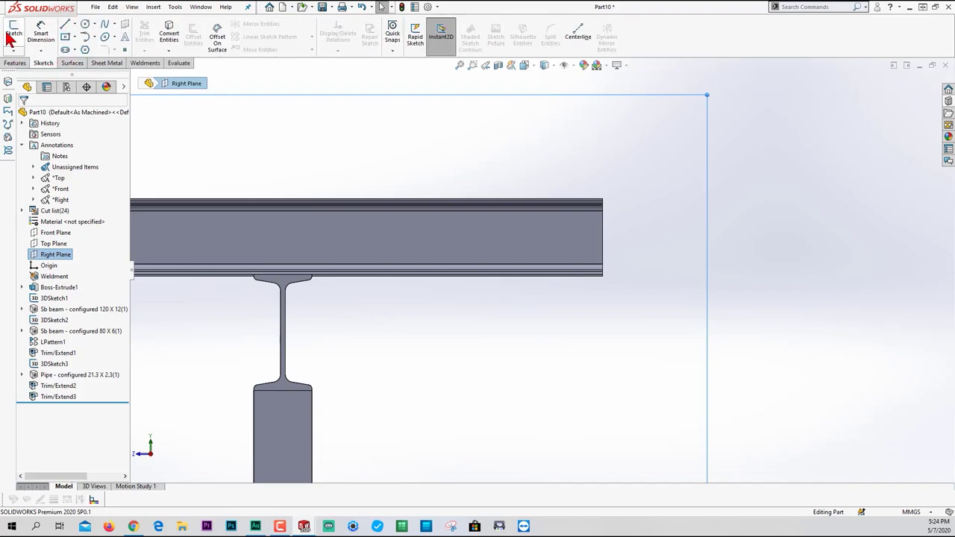
scroll(642, 201, down, 3)
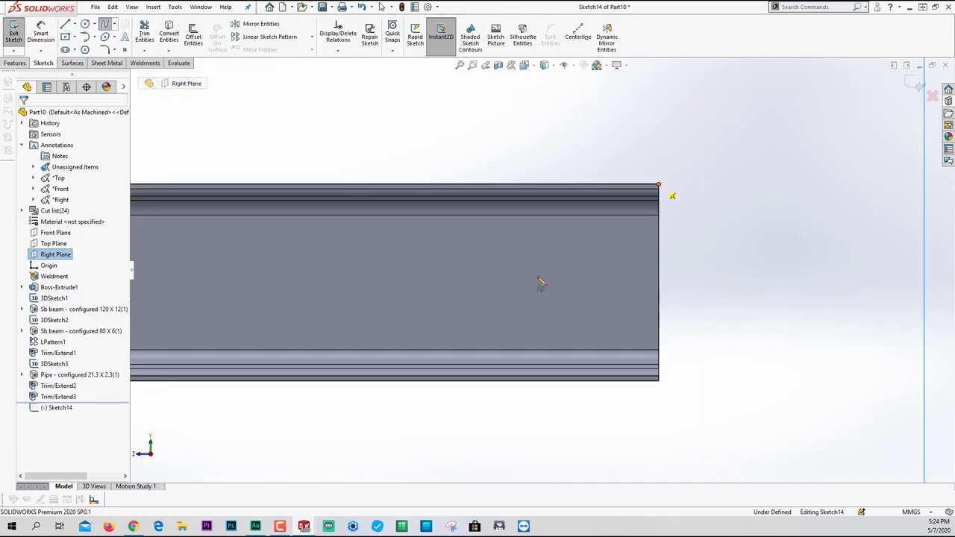
click(658, 185)
double_click(313, 381)
key(Escape)
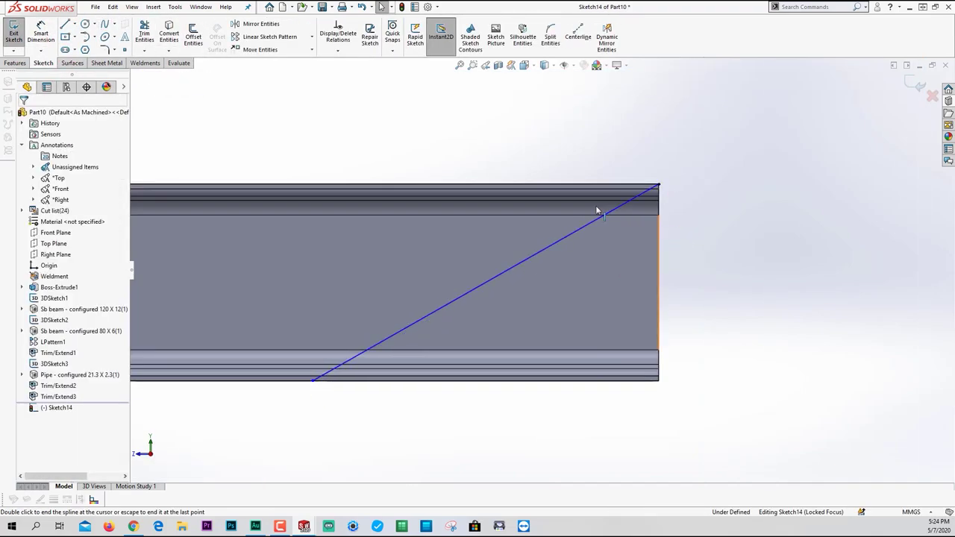
- Bend the spline into a curved end profile by adjusting its handles at both ends
click(445, 314)
click(570, 234)
drag(570, 234, 626, 274)
drag(452, 347, 376, 334)
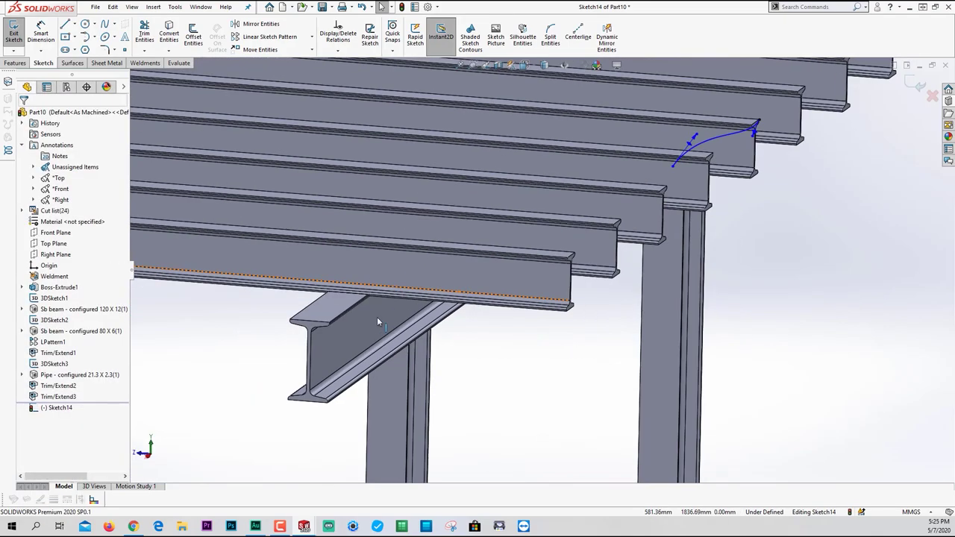
- Extrude the spline as a surface, Through All in both directions, across all the crossbeams
scroll(377, 316, up, 4)
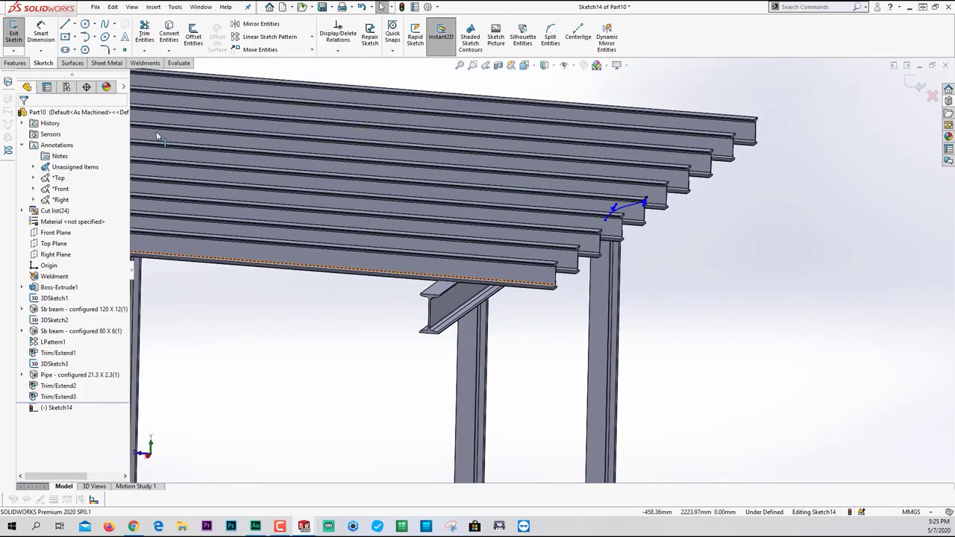
click(73, 63)
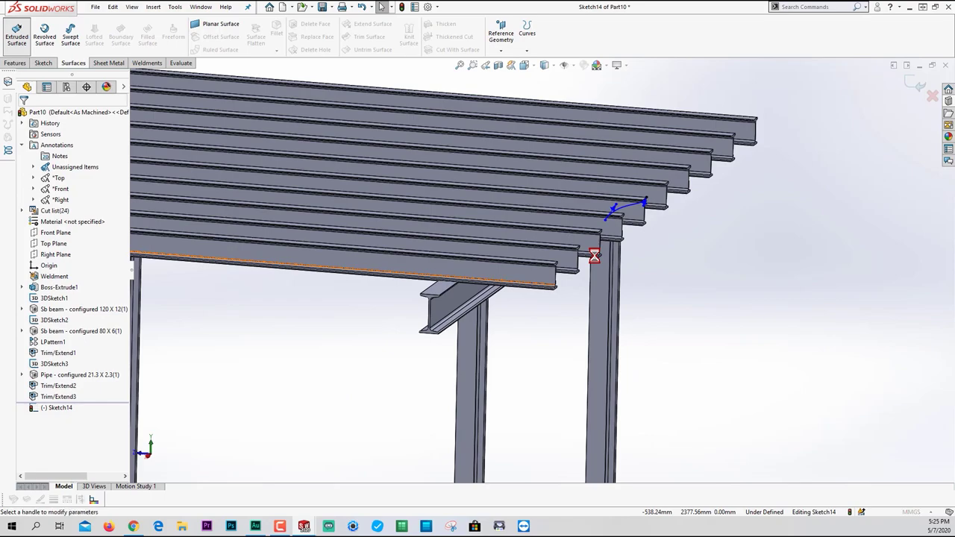
click(74, 161)
click(76, 173)
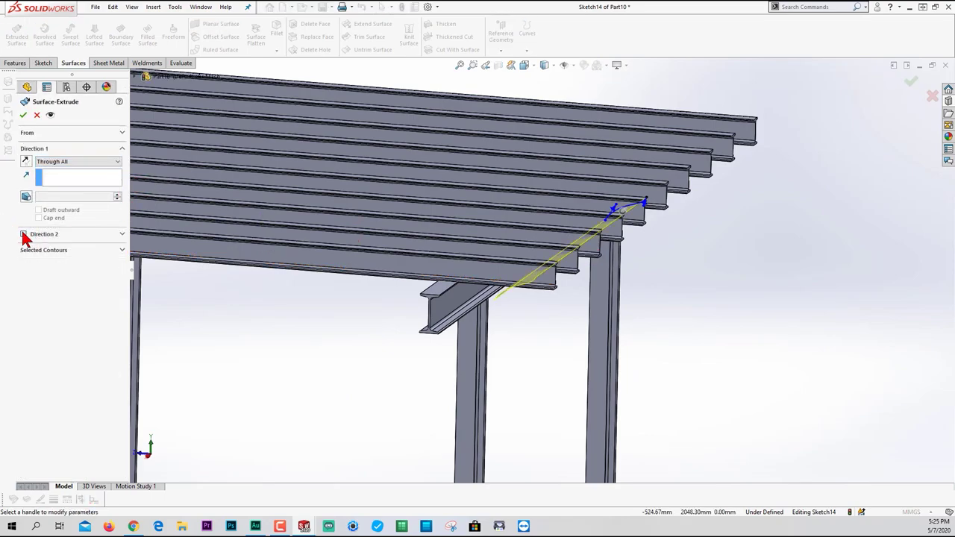
click(24, 234)
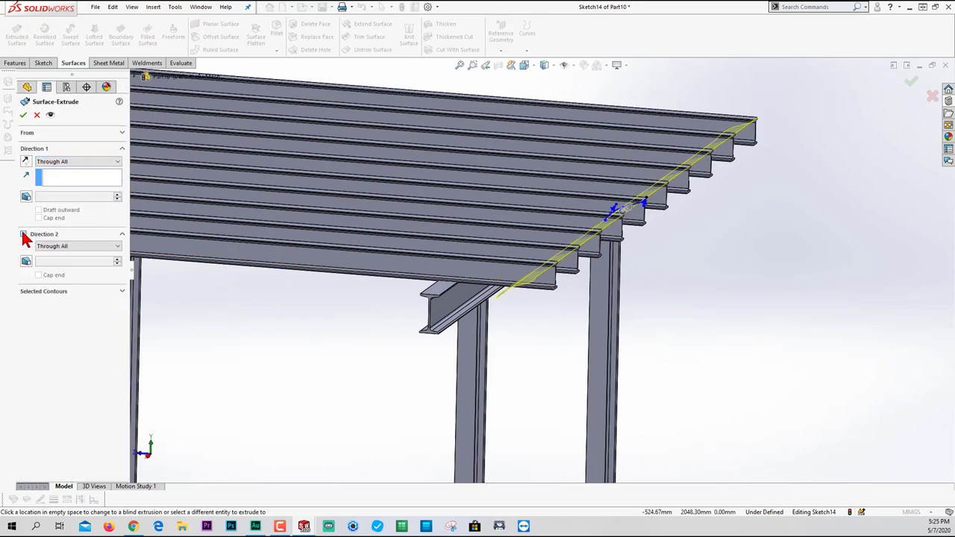
click(24, 114)
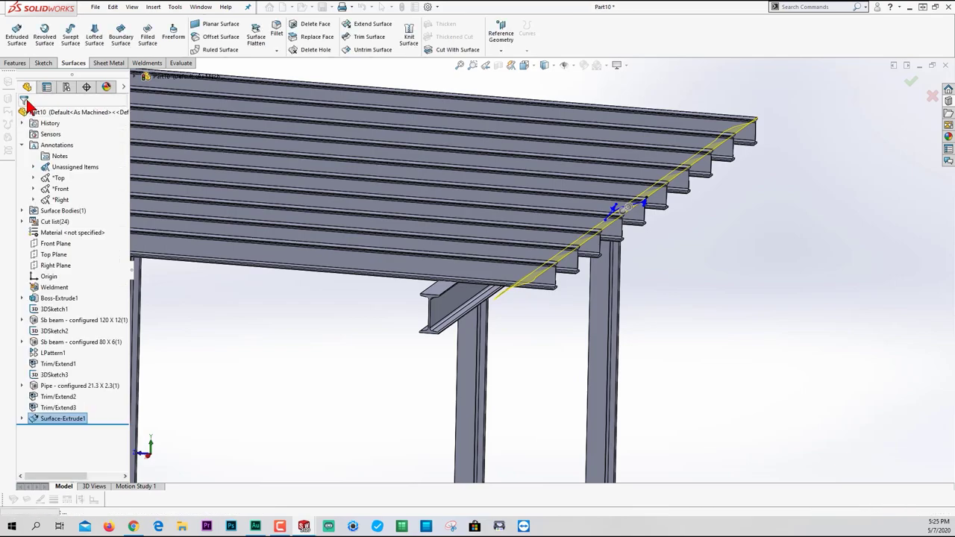
- Start a Trim/Extend and select all ten 80 x 6 crossbeams as the bodies to be trimmed
click(143, 64)
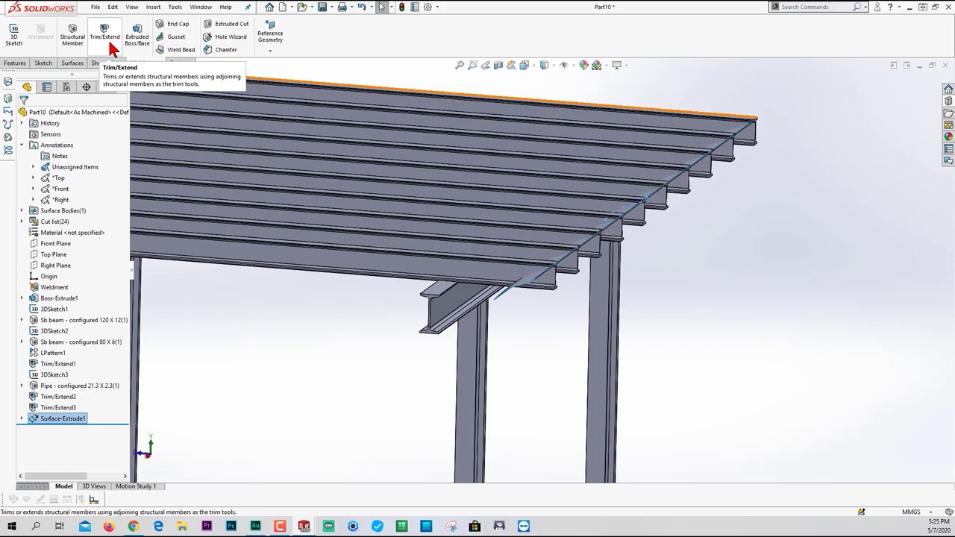
click(108, 44)
click(418, 271)
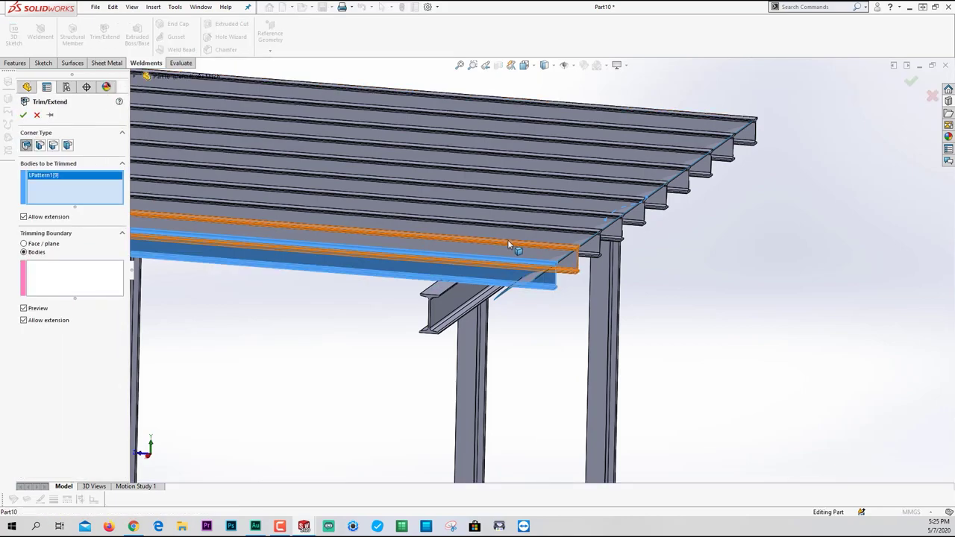
click(507, 239)
click(528, 221)
click(600, 201)
click(600, 201)
click(625, 184)
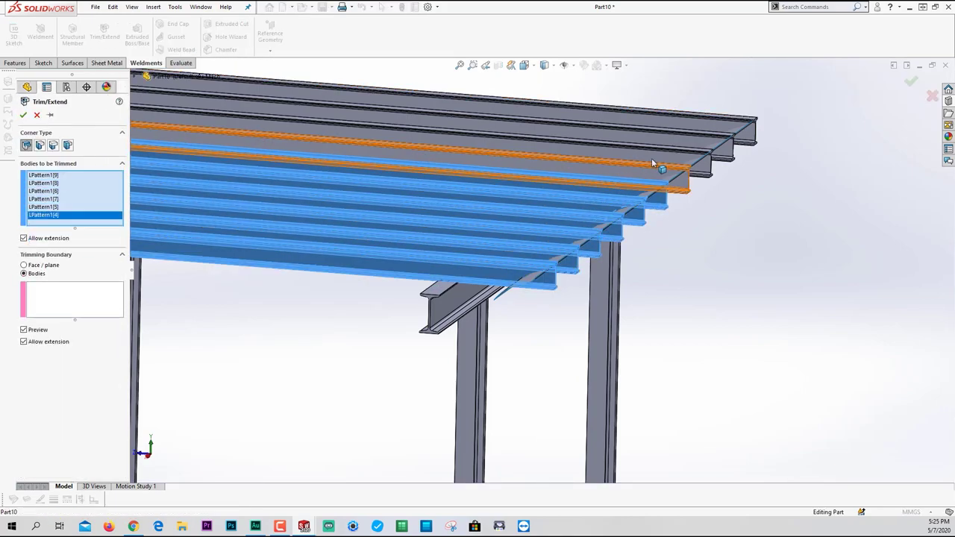
click(651, 158)
click(646, 172)
click(682, 139)
click(676, 118)
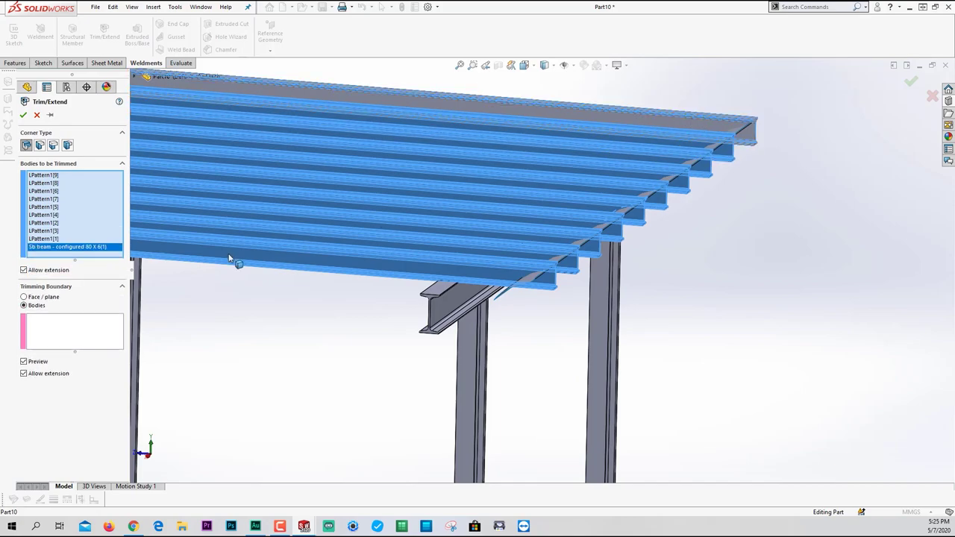
- Use the curved surface's face as the trimming boundary and complete the trim of the crossbeam ends
click(66, 328)
click(722, 145)
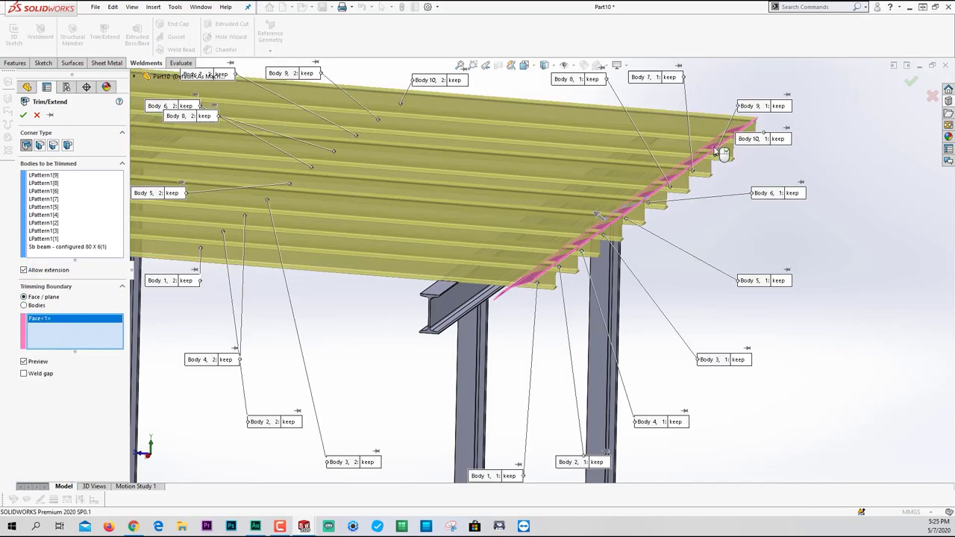
right_click(722, 146)
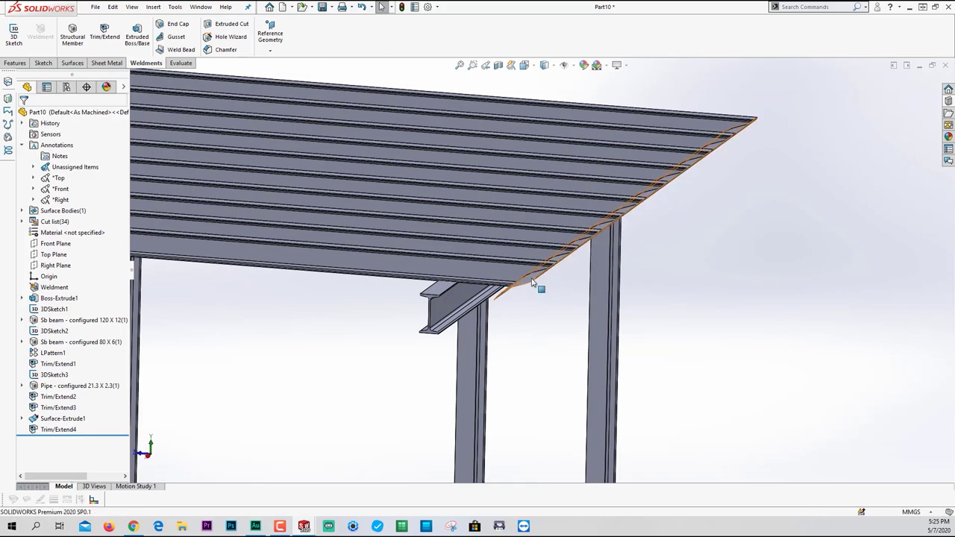
middle_drag(534, 287, 567, 280)
key(space)
click(649, 324)
scroll(542, 269, up, 5)
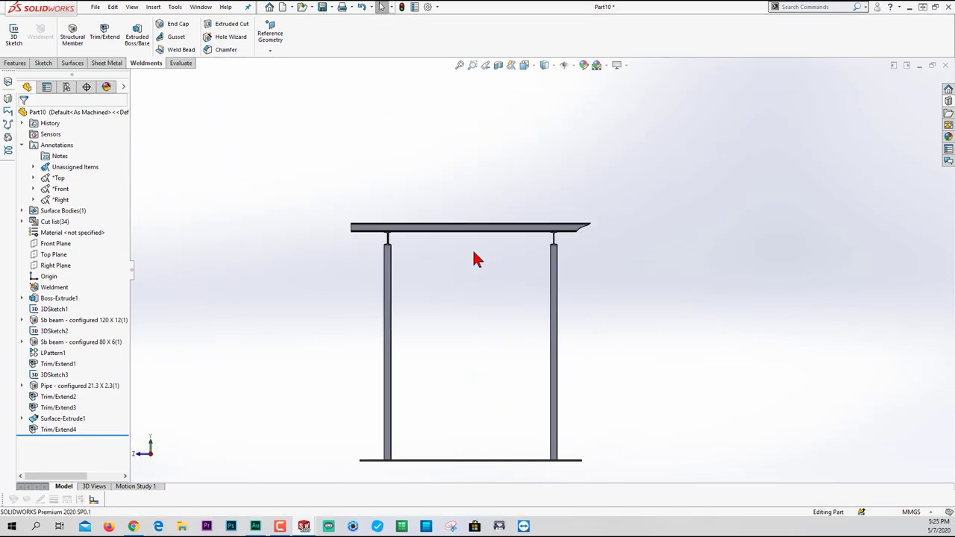